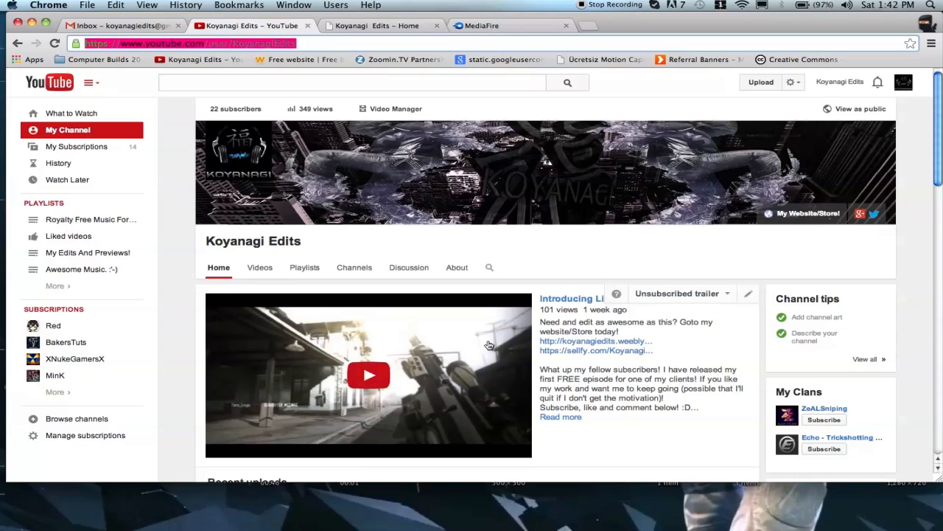
Open the website linked in the YouTube channel's banner and close the duplicate tab of that site
scroll(598, 270, down, 1)
scroll(598, 270, up, 1)
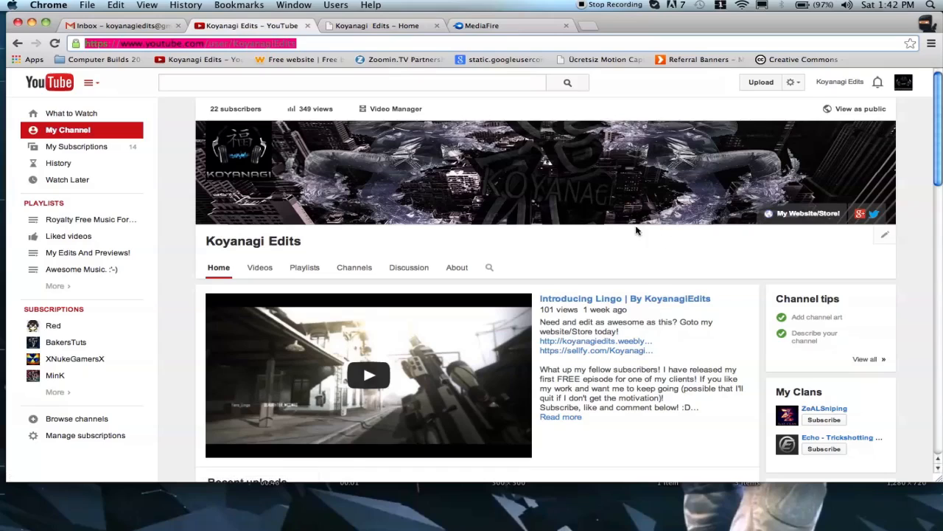
click(794, 214)
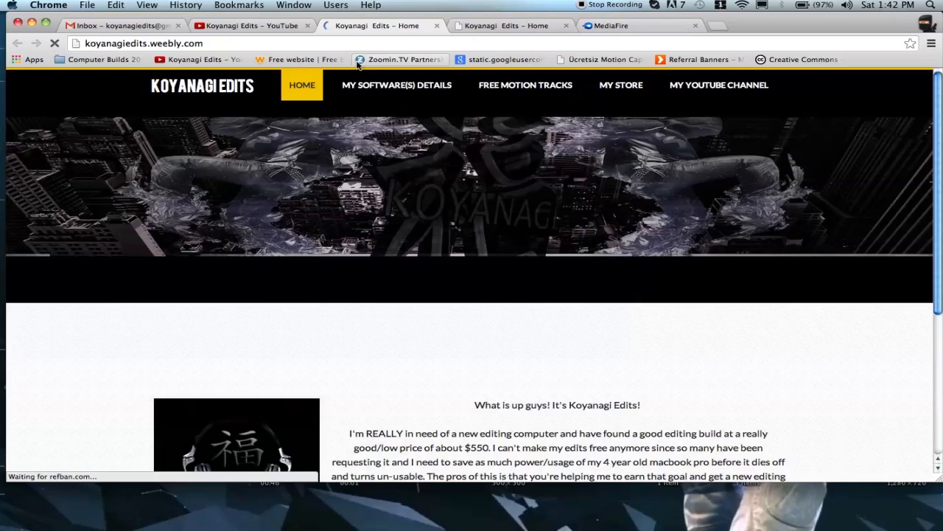
click(565, 25)
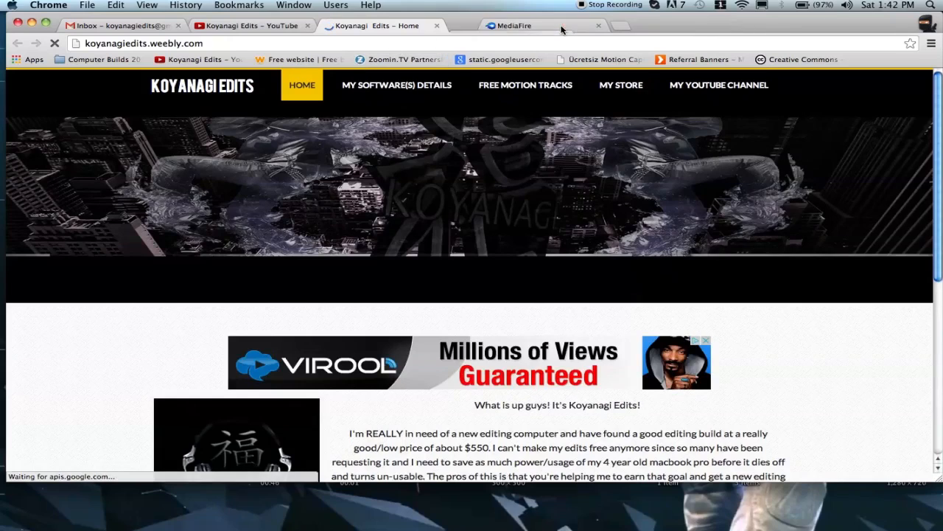
Open the website's Free Motion Tracks page
mouse_move(514, 85)
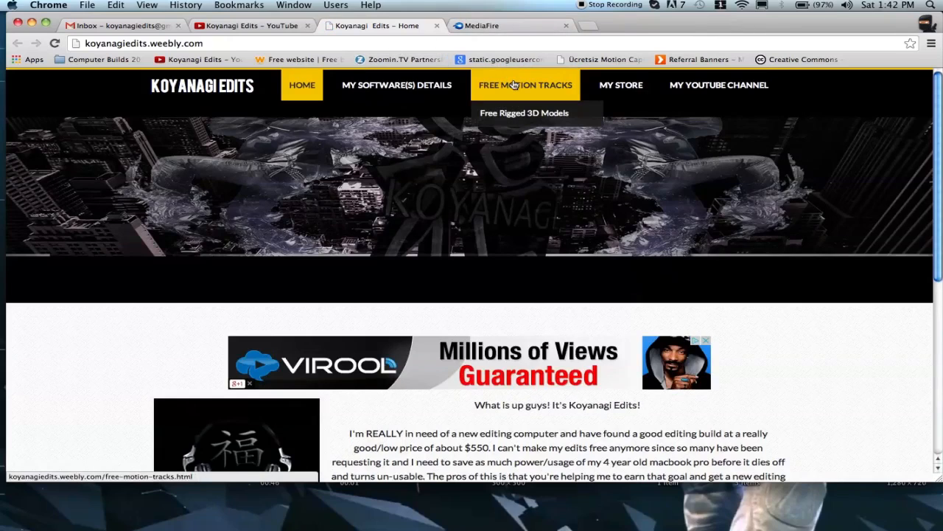
scroll(419, 238, down, 5)
scroll(418, 238, up, 5)
click(524, 86)
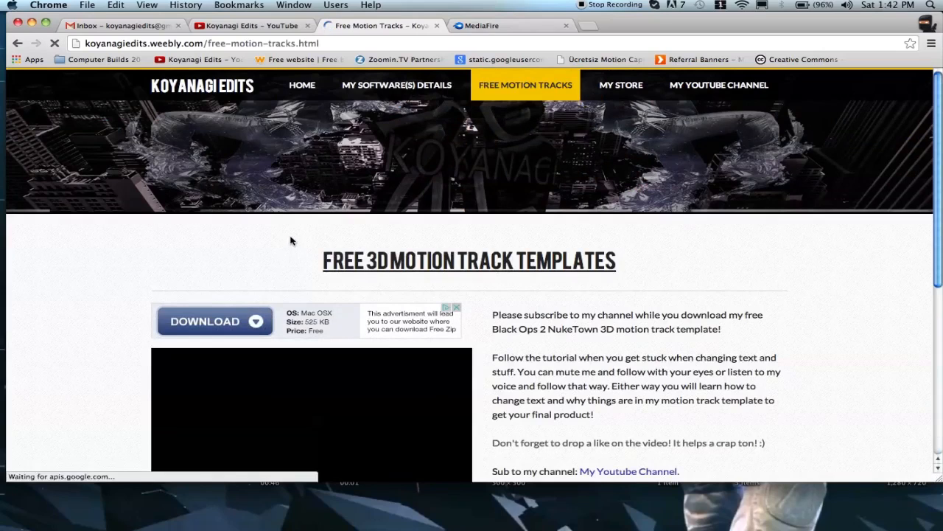
Examine the Free 3D Motion Track Templates page, including the Black Ops 2 NukeTown video, its description and the download link
scroll(372, 277, down, 5)
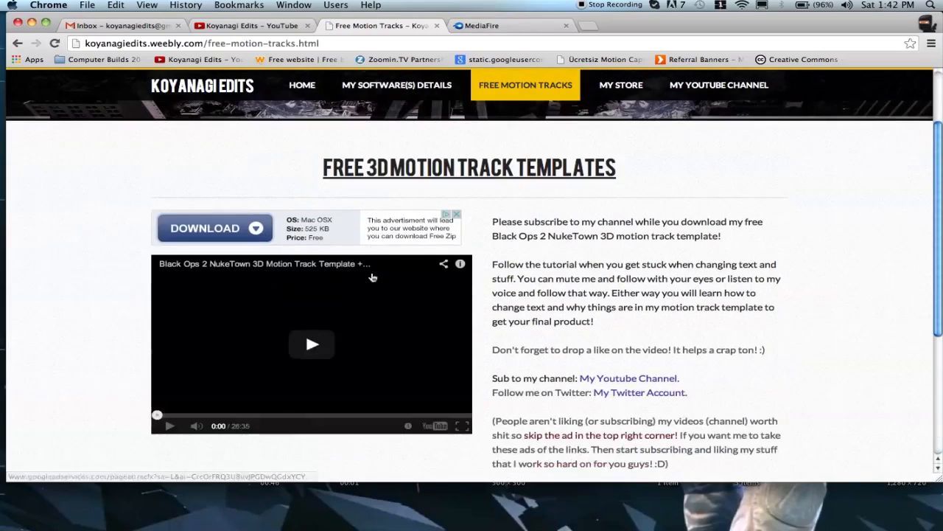
scroll(372, 277, up, 5)
scroll(372, 277, down, 2)
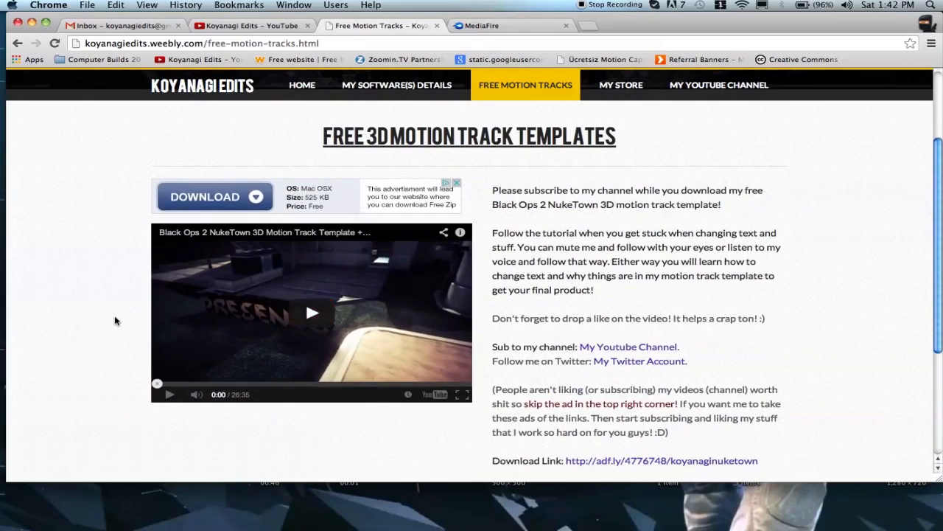
scroll(408, 204, down, 2)
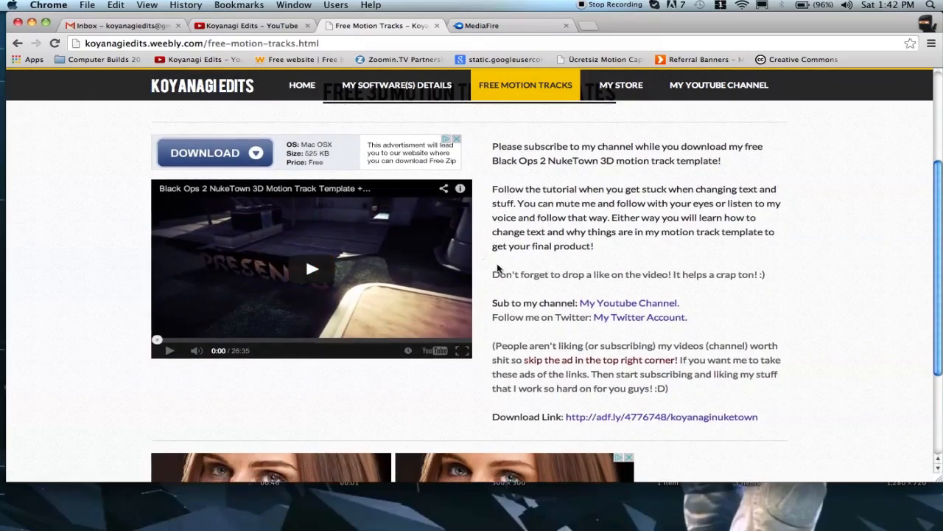
scroll(541, 186, down, 4)
scroll(381, 280, up, 7)
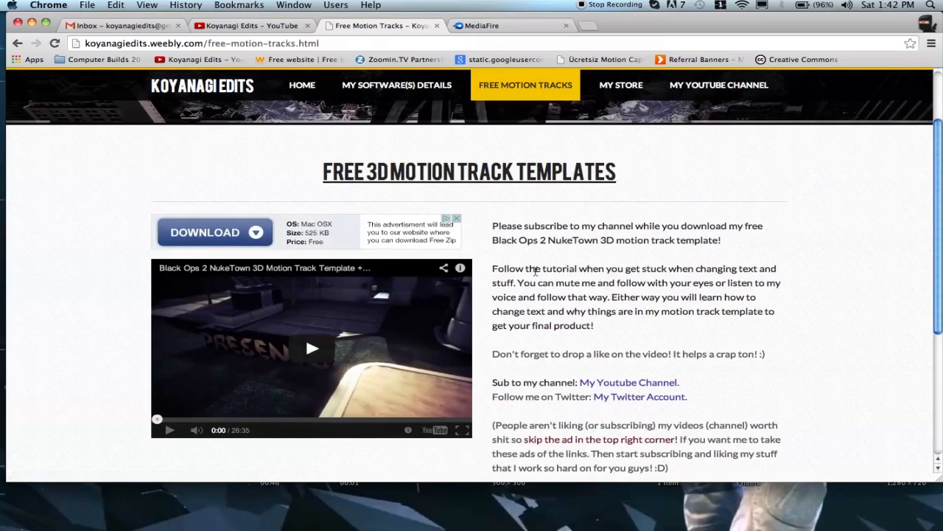
scroll(534, 269, down, 4)
scroll(535, 273, down, 3)
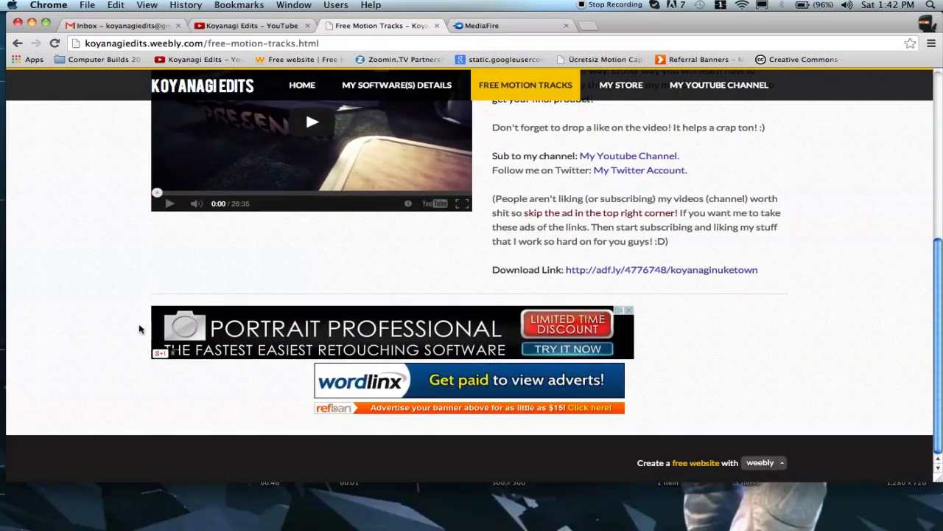
scroll(97, 333, up, 2)
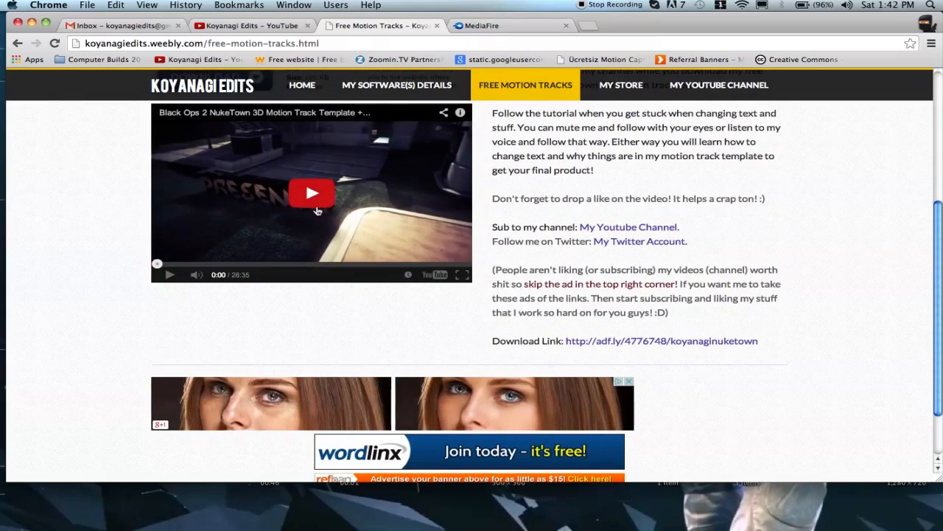
scroll(318, 209, up, 2)
scroll(538, 215, down, 2)
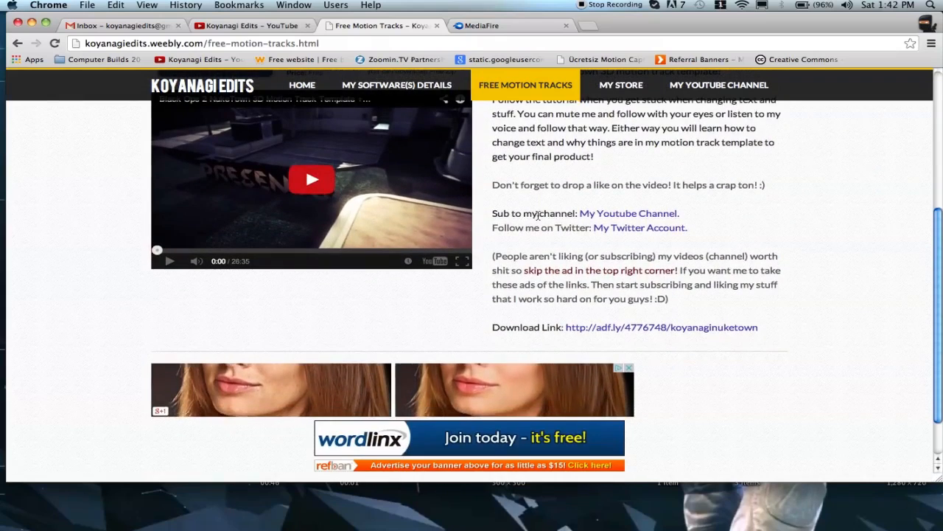
scroll(528, 213, up, 2)
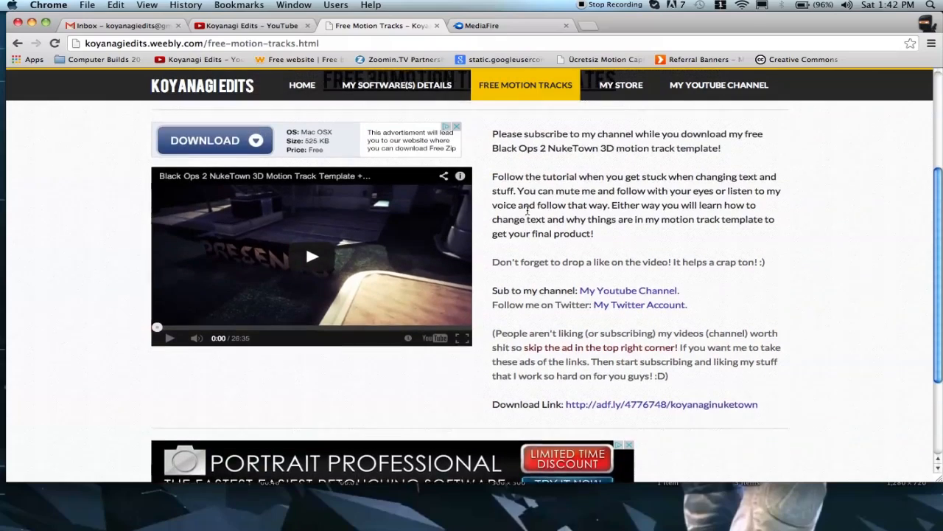
scroll(528, 212, up, 1)
Follow the NukeTown template's adf.ly download link and skip the ad to reach its MediaFire folder
scroll(519, 294, down, 5)
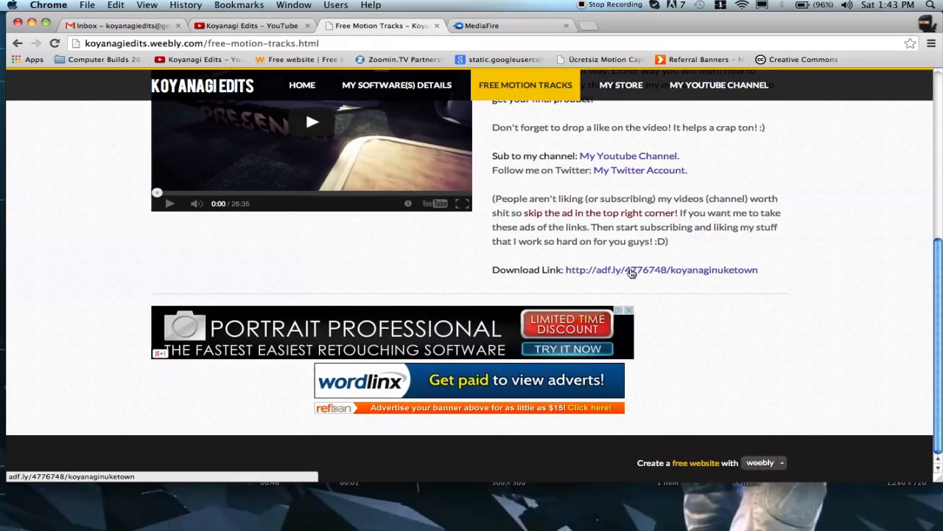
click(596, 269)
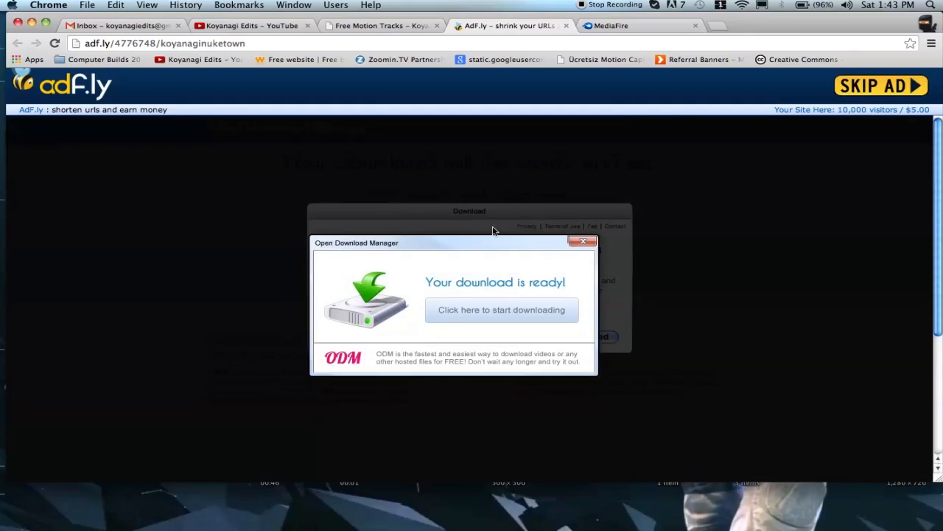
click(870, 89)
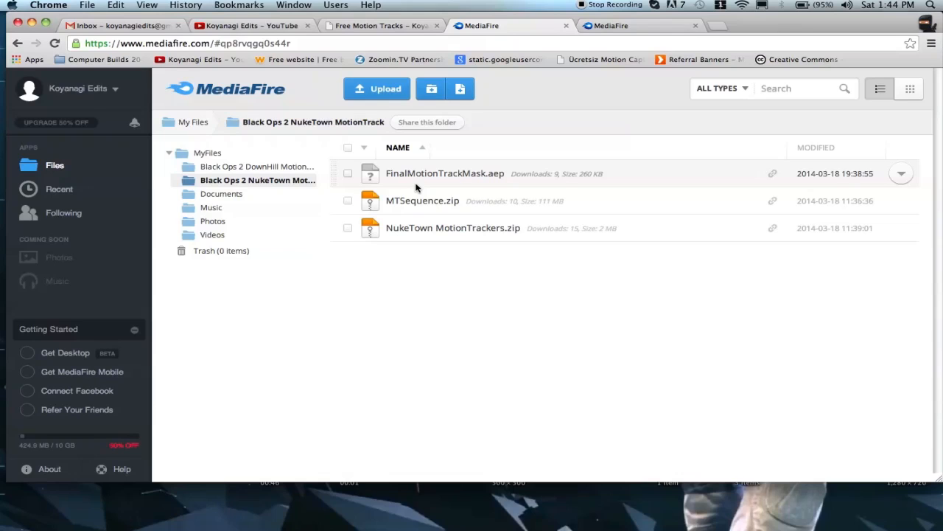
Review the motion track template page alongside the files in the Black Ops 2 NukeTown MotionTrack folder on MediaFire
click(379, 27)
click(496, 25)
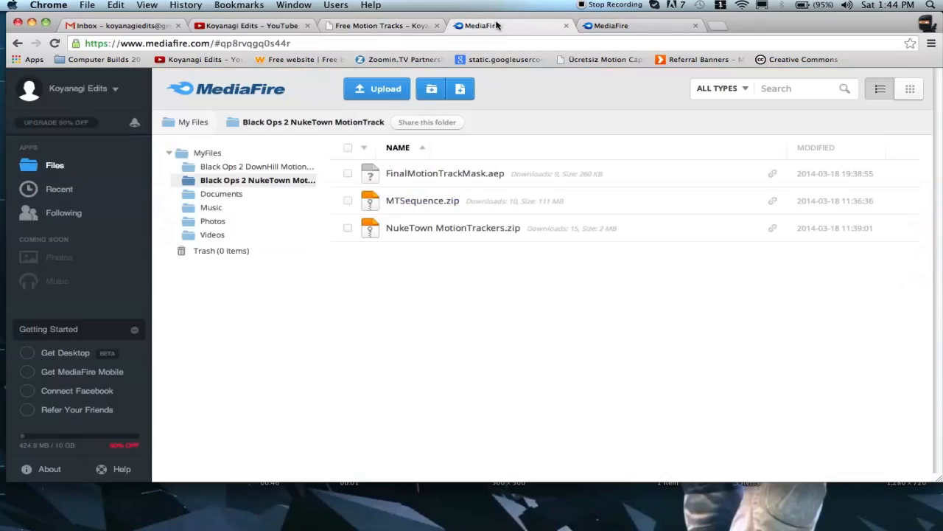
click(380, 26)
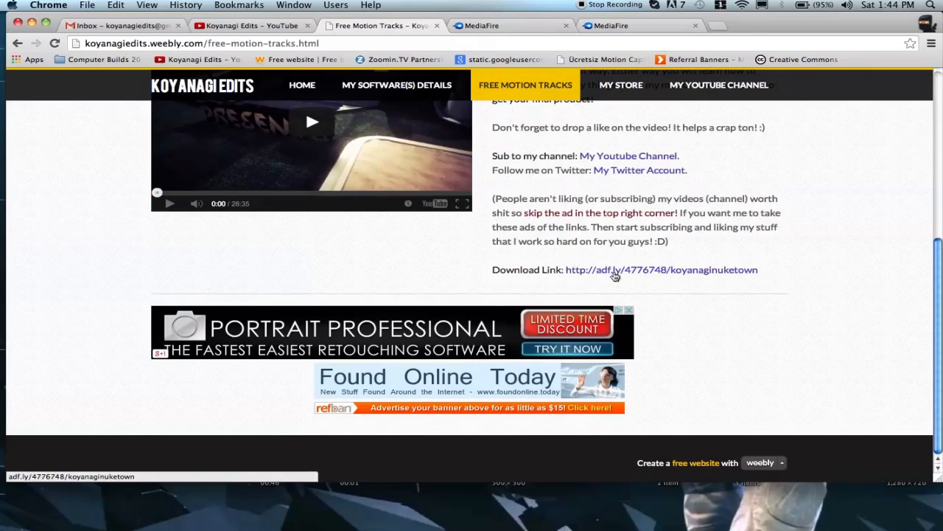
scroll(545, 246, up, 5)
scroll(546, 245, down, 3)
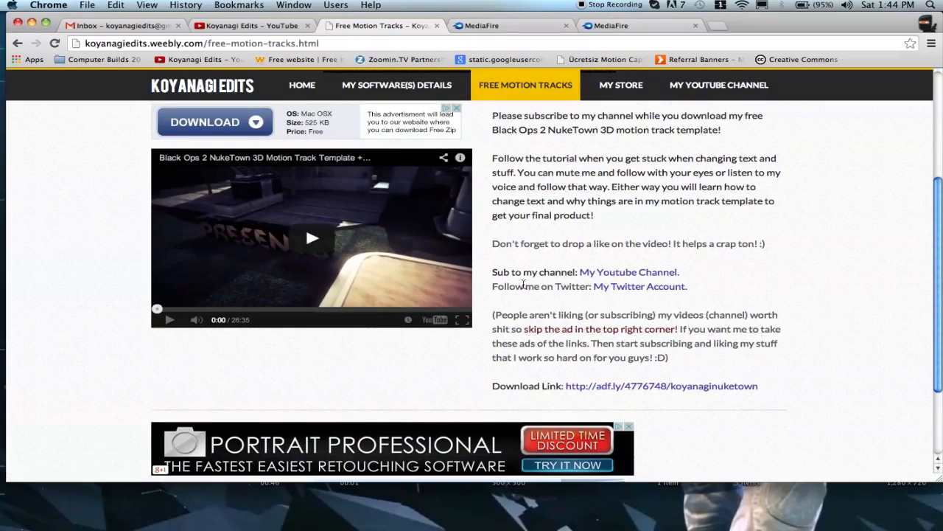
scroll(523, 284, up, 3)
click(491, 27)
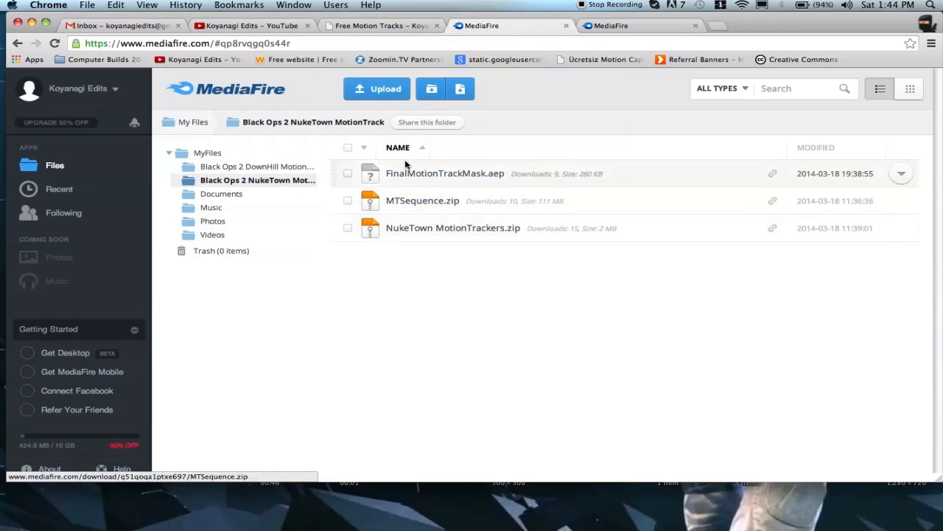
click(367, 26)
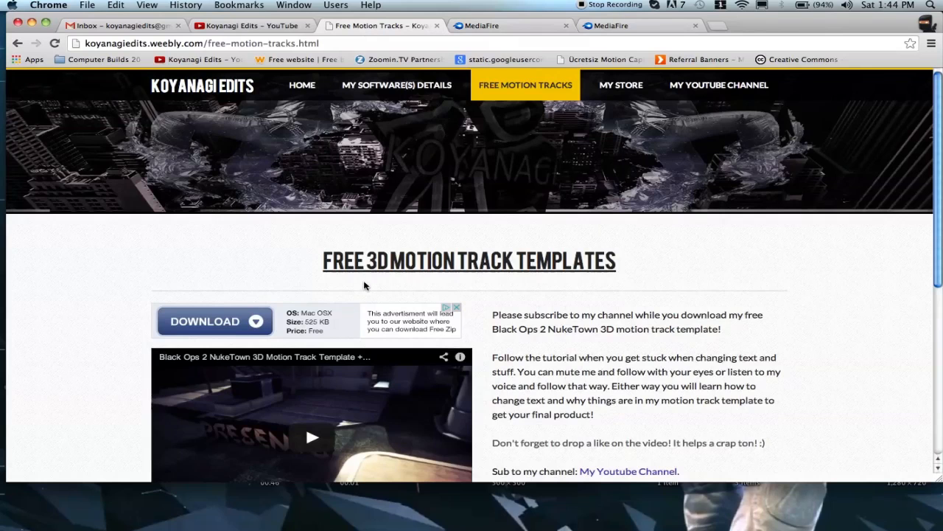
click(470, 30)
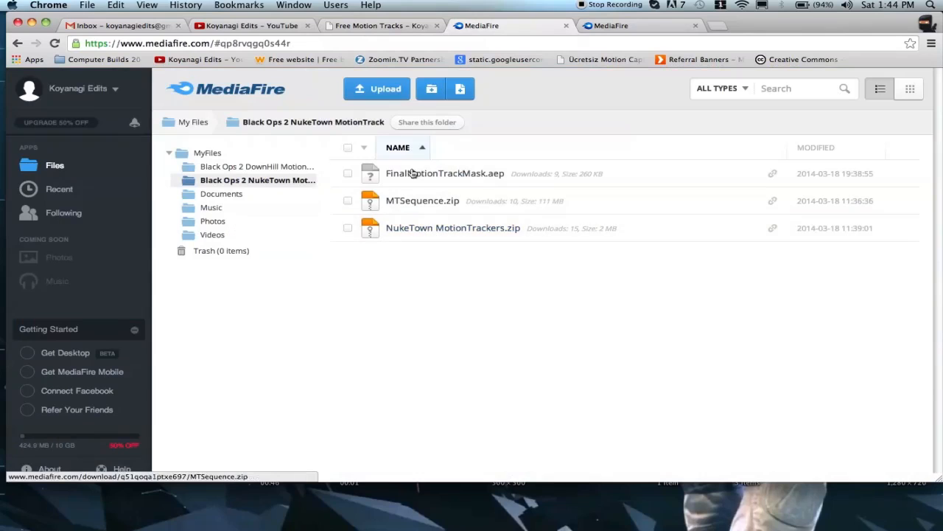
View the MediaFire download page of NukeTown MotionTrackers.zip
click(417, 227)
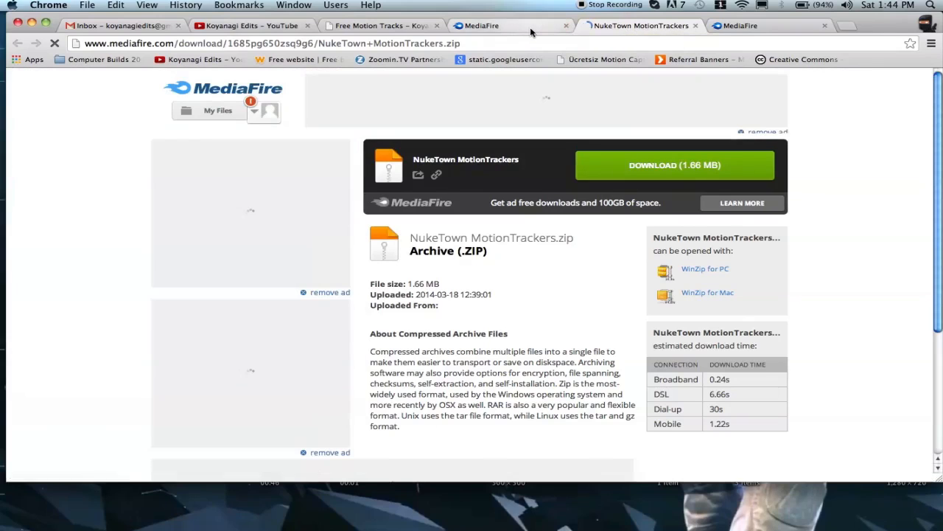
click(531, 31)
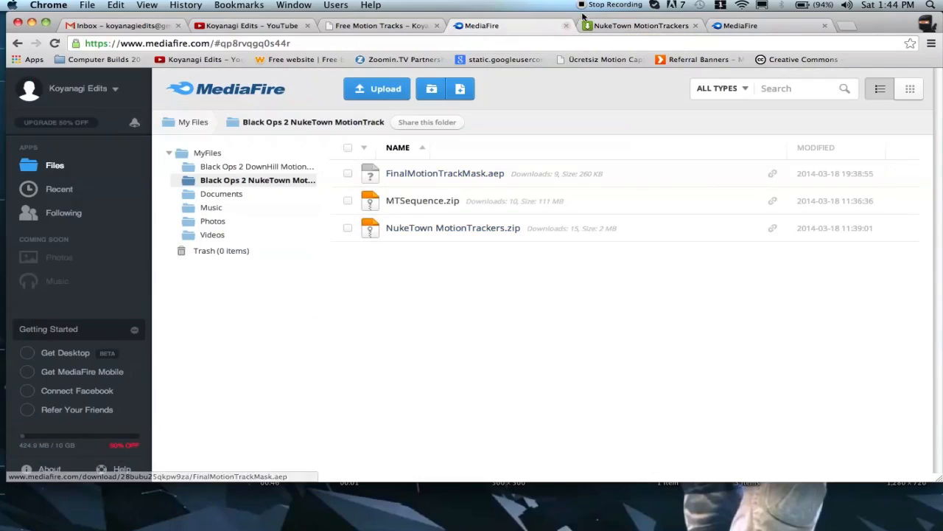
click(619, 26)
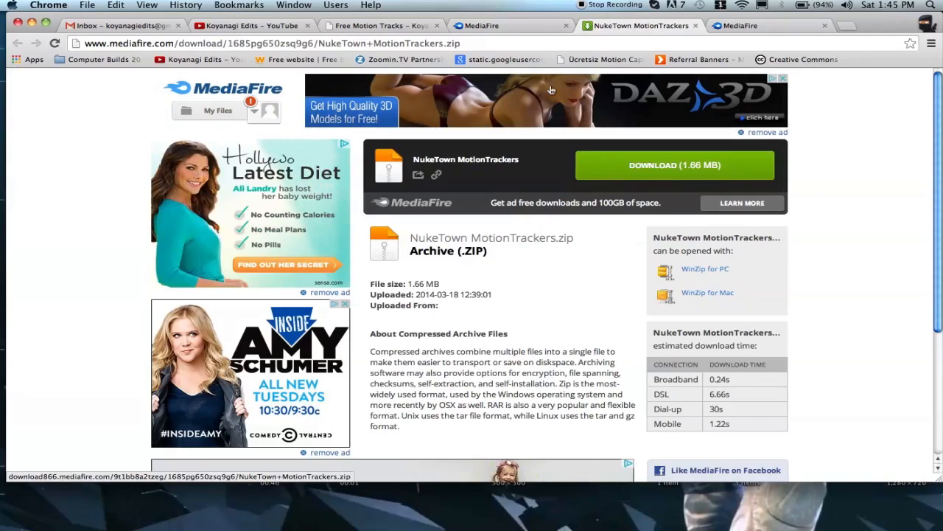
Open the download page of MTSequence.zip from the NukeTown folder and close the NukeTown MotionTrackers page
click(505, 25)
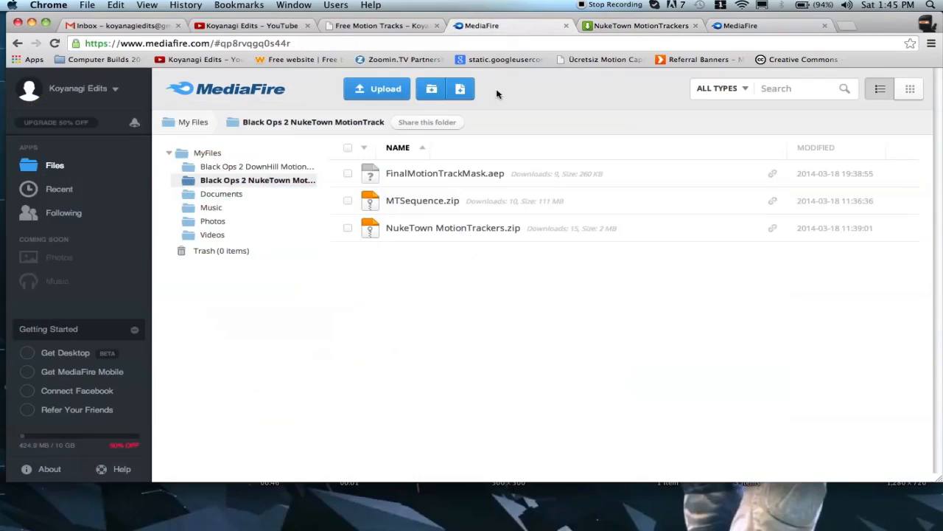
click(424, 201)
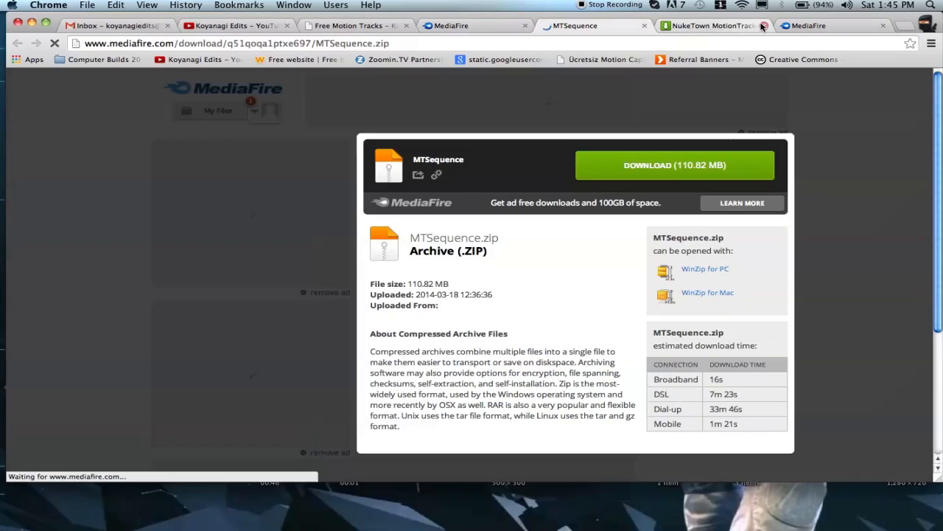
click(763, 25)
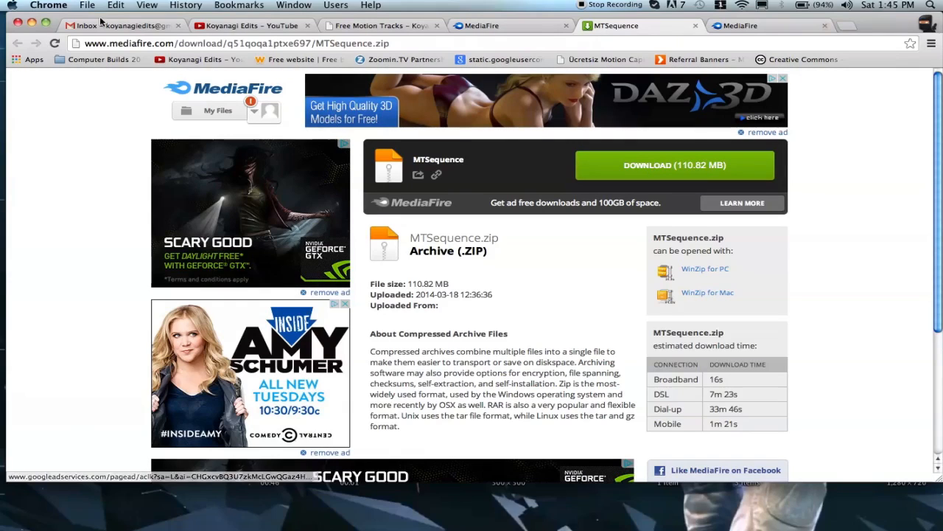
Minimize the browser and look through the image frames in the desktop's Sequence folder, closing the folder when done
click(32, 24)
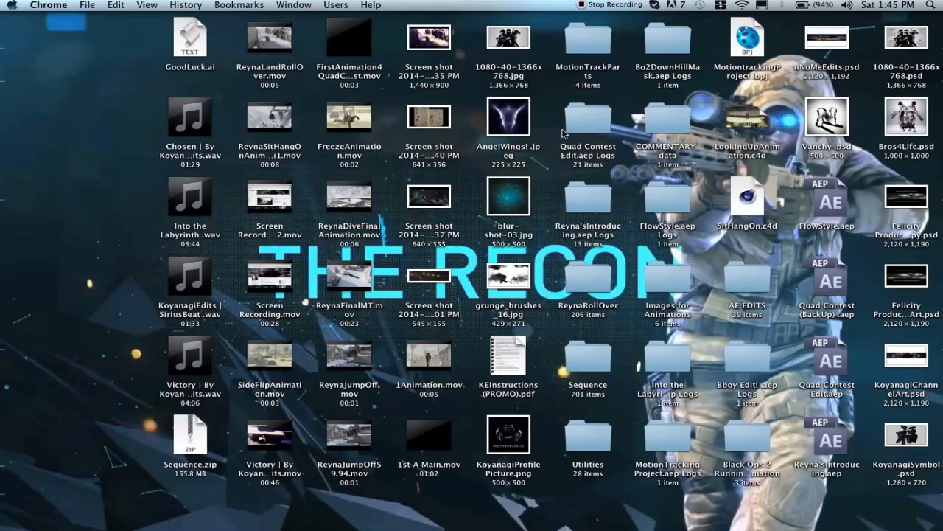
double_click(595, 359)
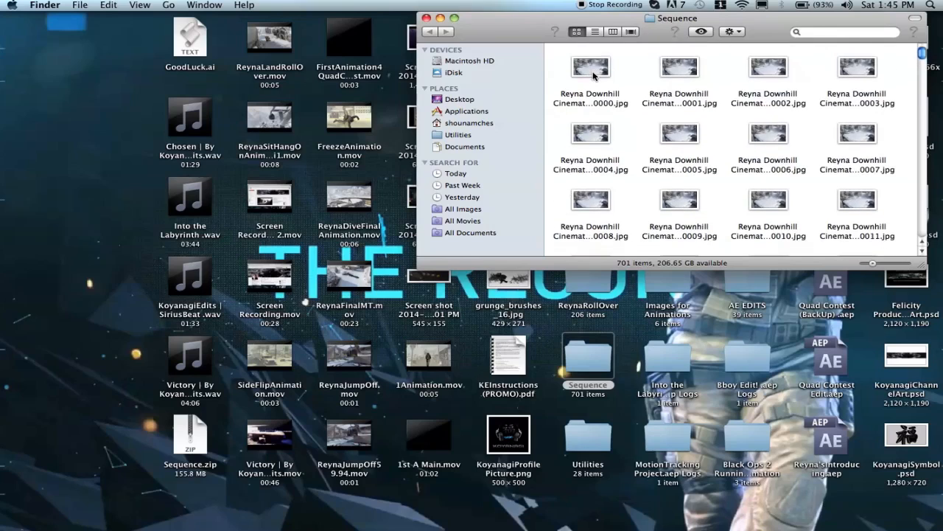
scroll(594, 74, down, 20)
scroll(594, 74, up, 20)
click(427, 18)
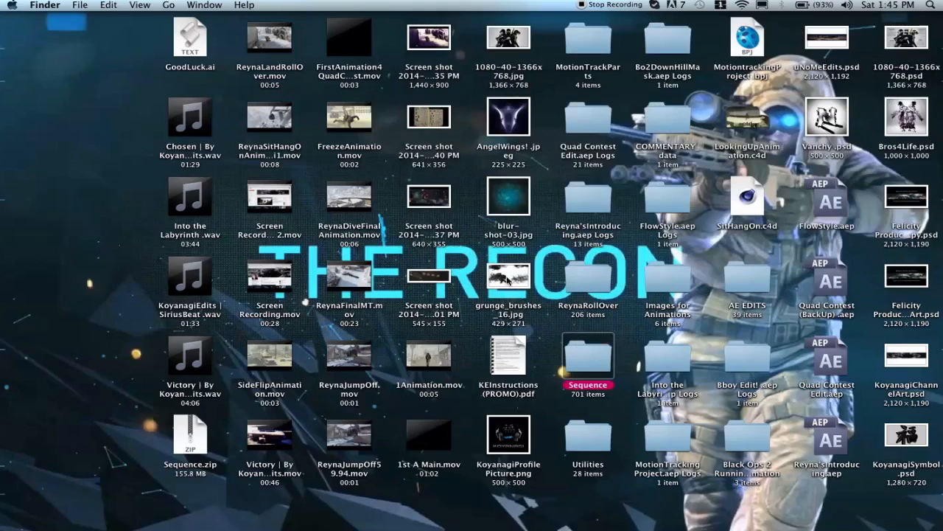
Close the MTSequence page in the restored browser and bring up the download page of FinalMotionTrackMask.aep from the NukeTown folder
click(795, 510)
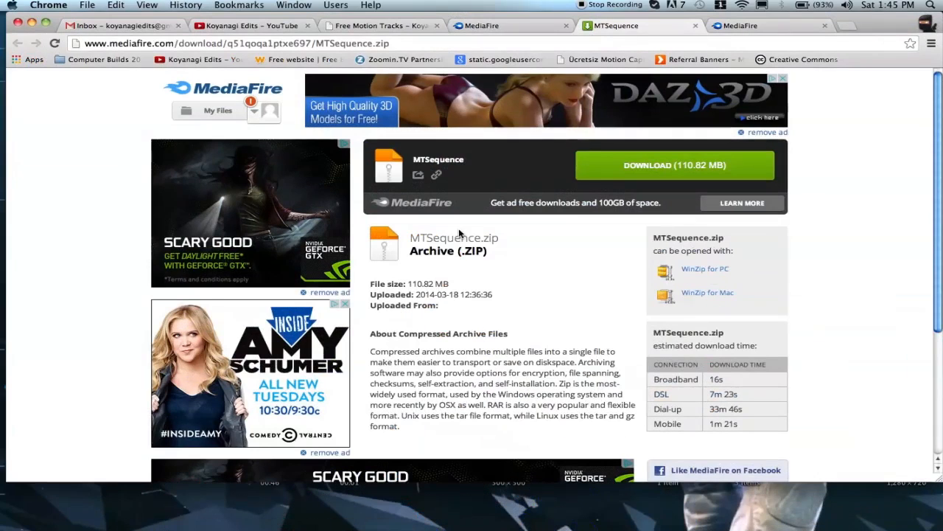
click(696, 26)
double_click(452, 172)
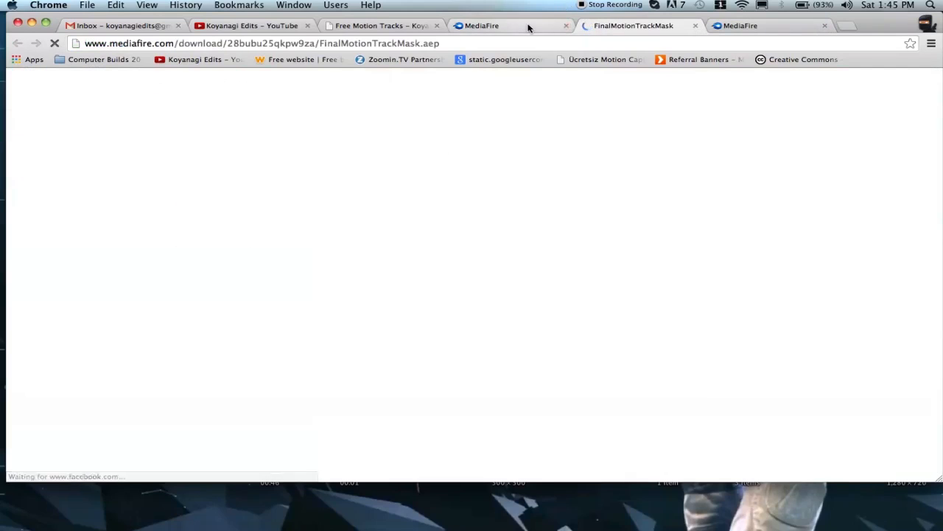
click(781, 28)
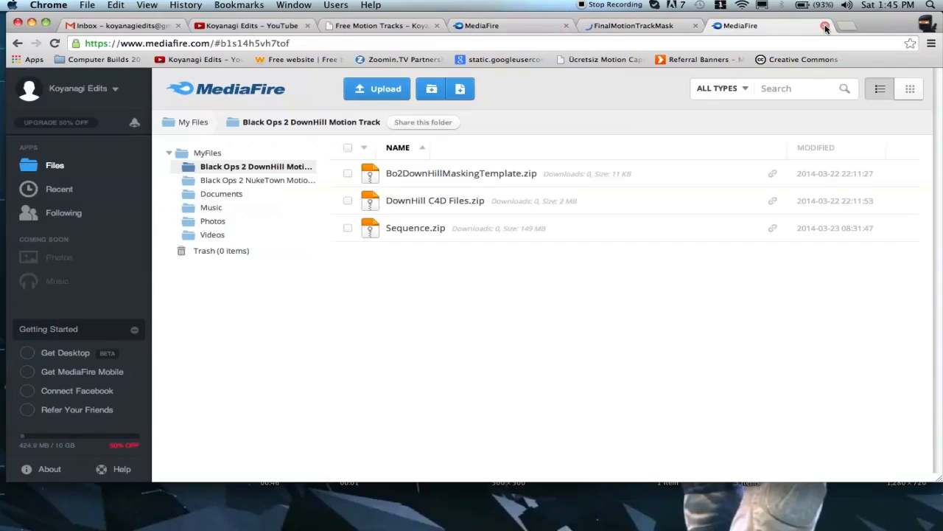
click(661, 26)
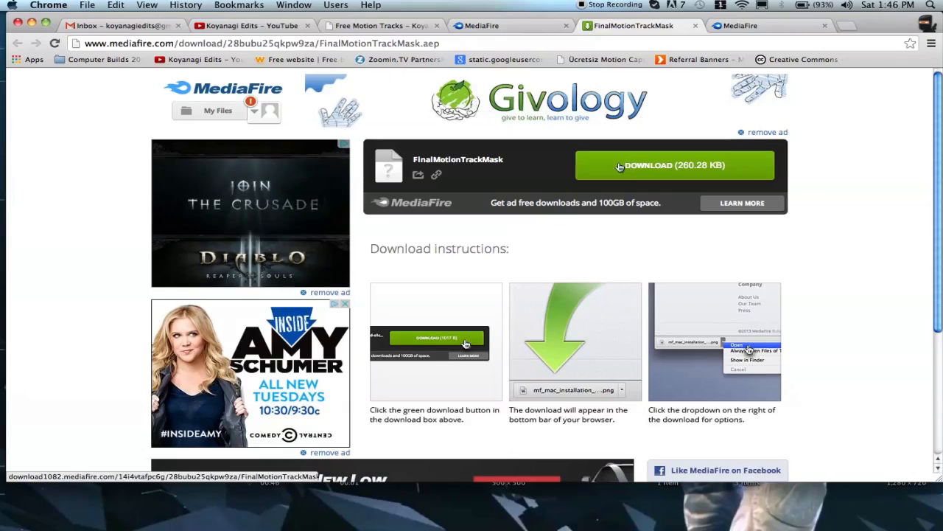
Minimize the browser and preview EchoMTFinal_i1.mov and REYNAMTFinal.mov from the desktop's MotionTrackParts folder, closing the videos and the folder when done
click(32, 23)
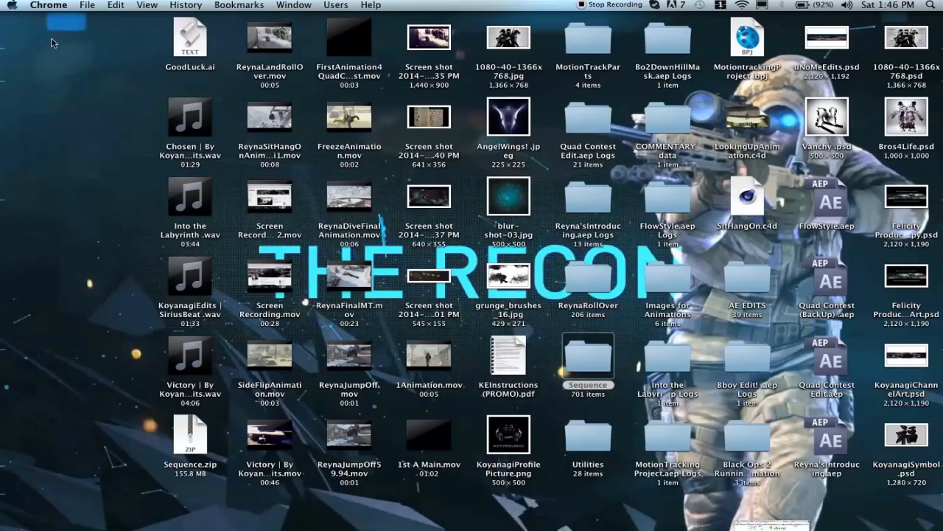
double_click(590, 54)
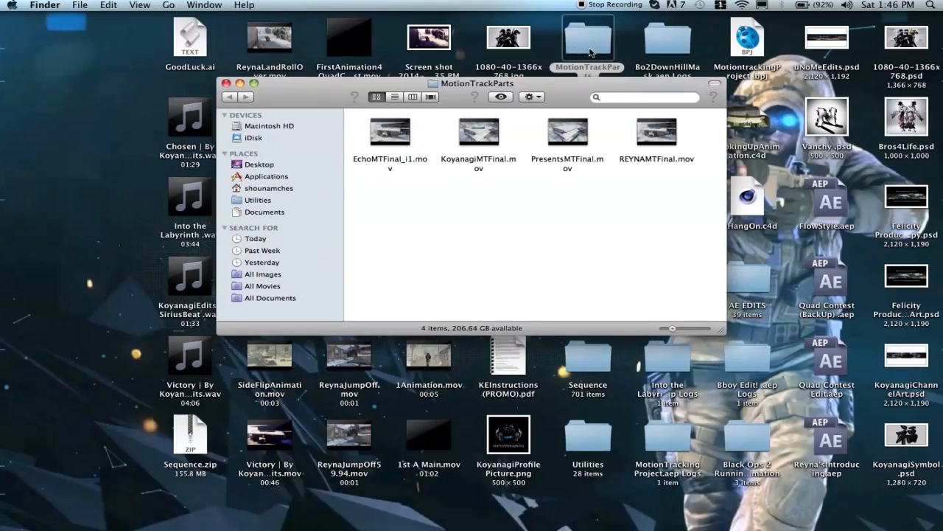
double_click(399, 145)
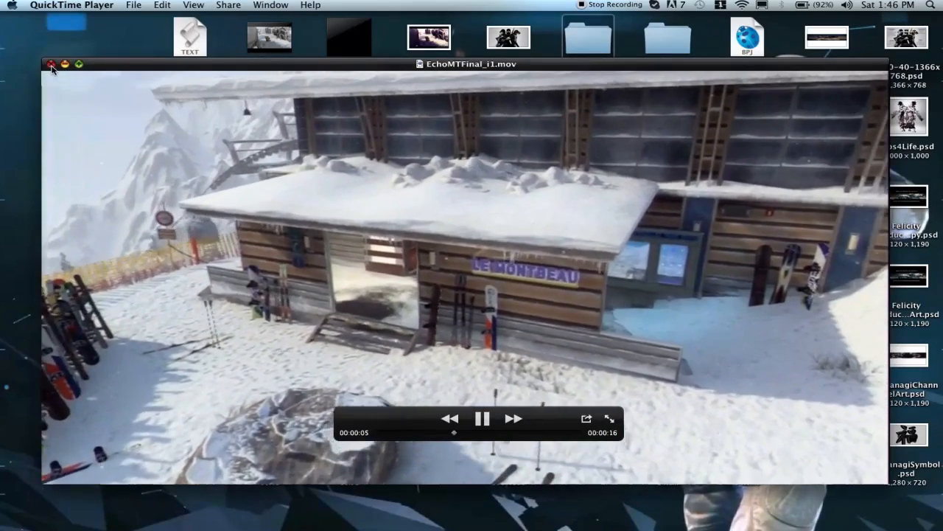
click(51, 65)
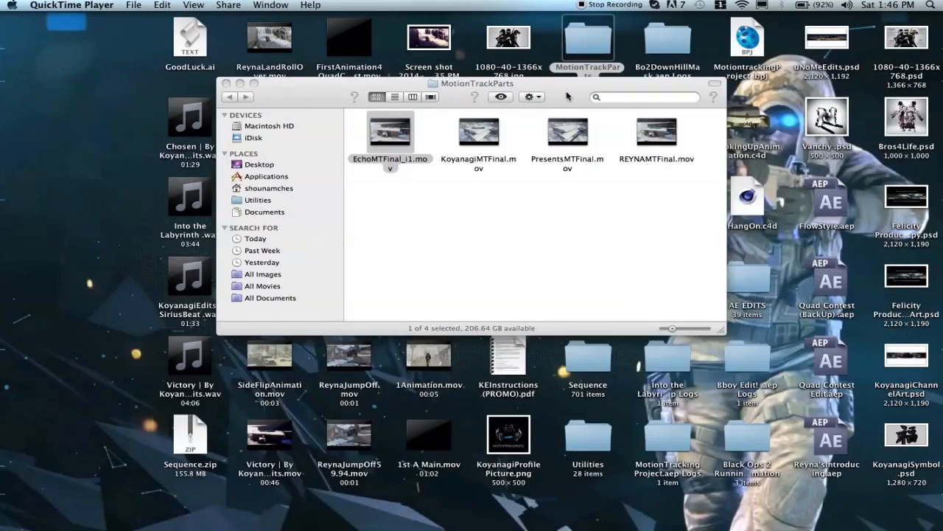
double_click(648, 136)
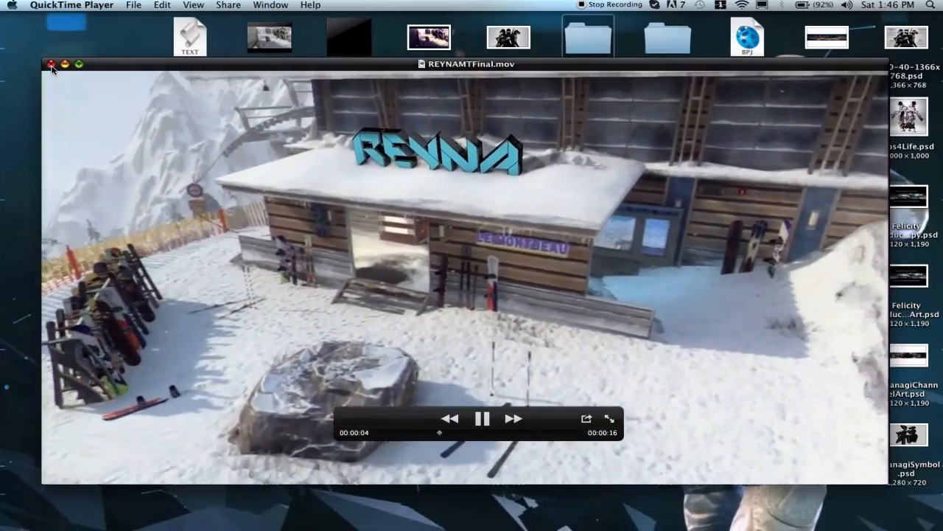
click(50, 65)
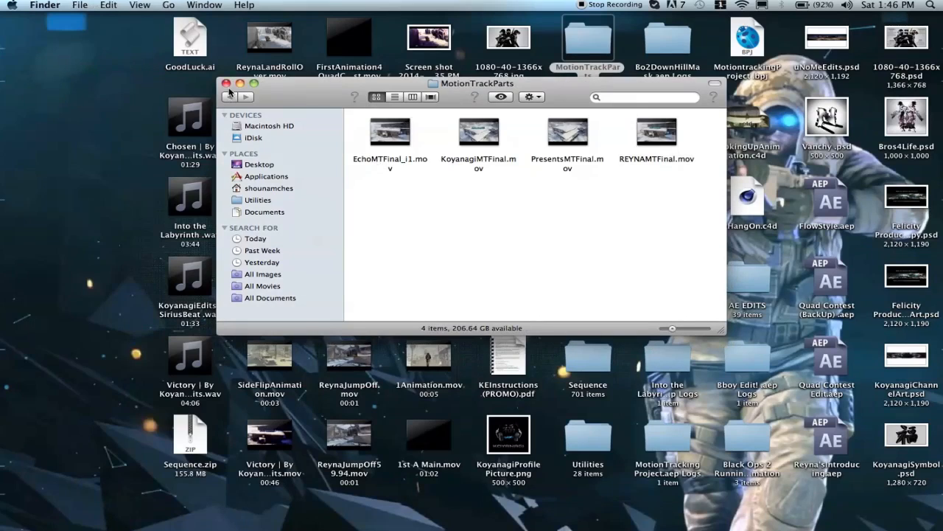
click(226, 84)
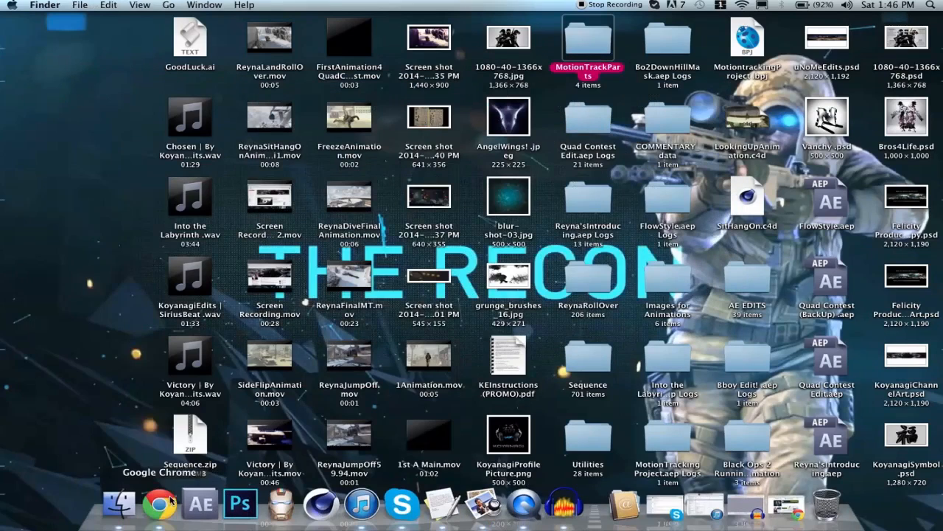
Restore the browser, close the FinalMotionTrackMask page, and download DownHill C4D Files.zip from MediaFire's Black Ops 2 DownHill Motion Track folder
click(167, 506)
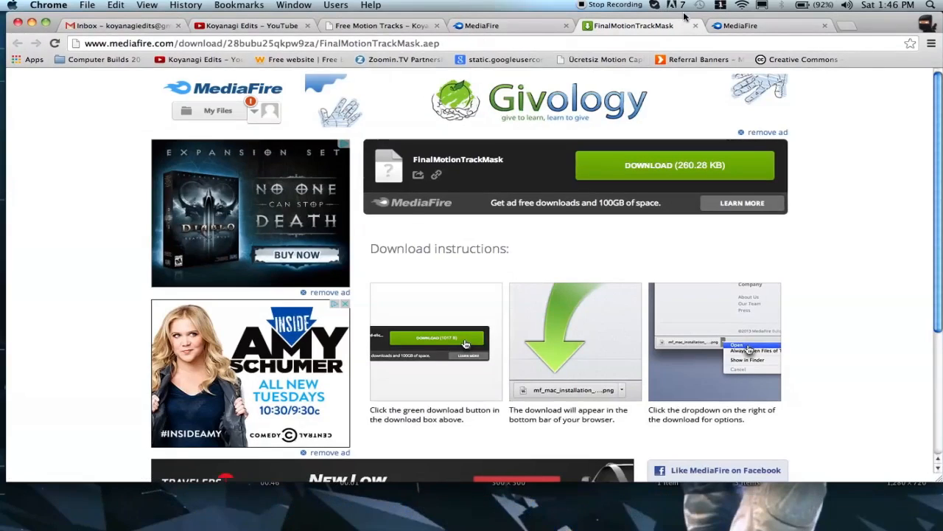
click(696, 26)
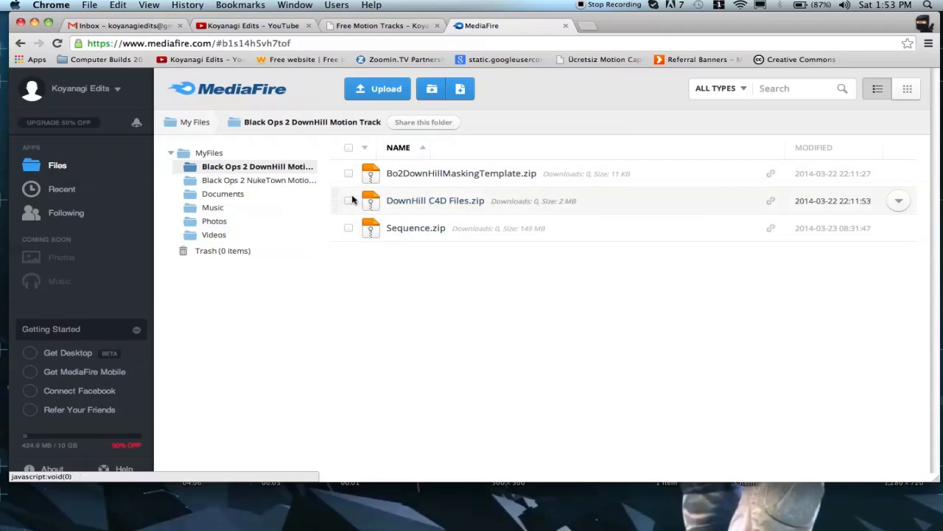
click(392, 200)
click(527, 27)
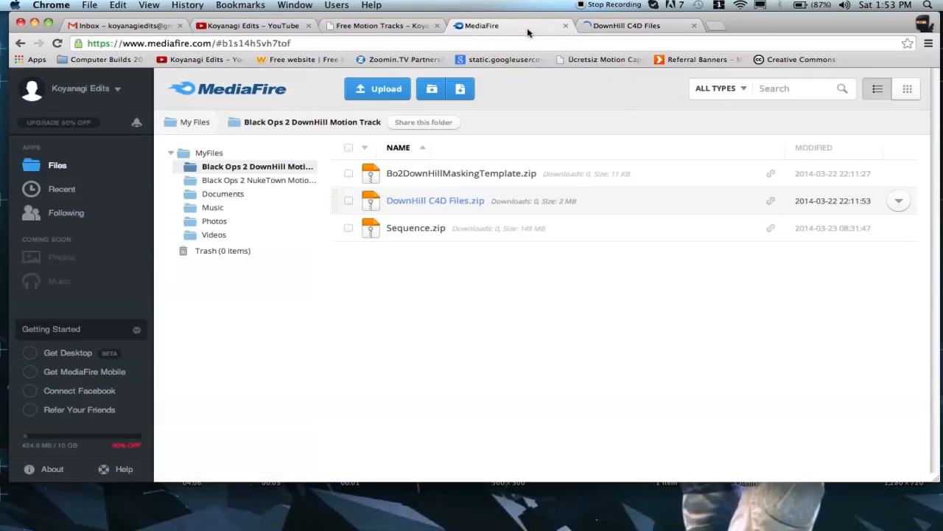
click(616, 27)
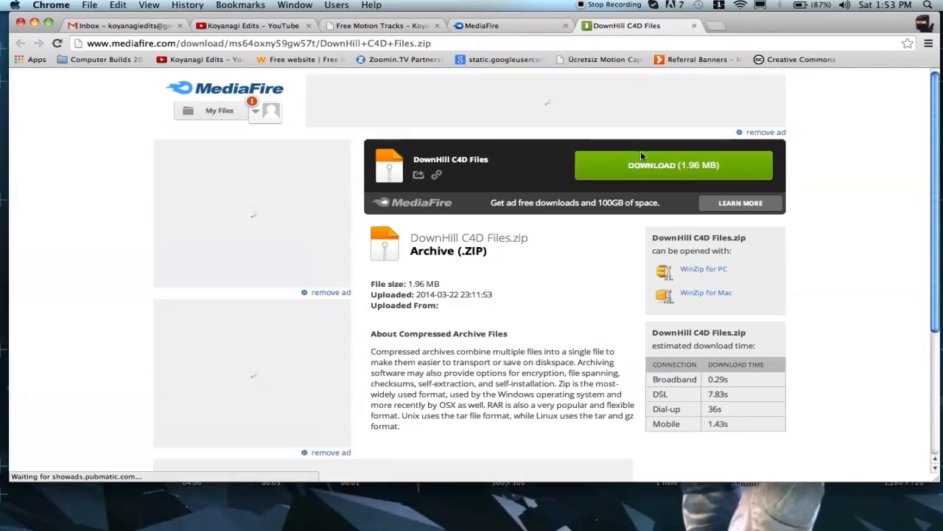
click(643, 168)
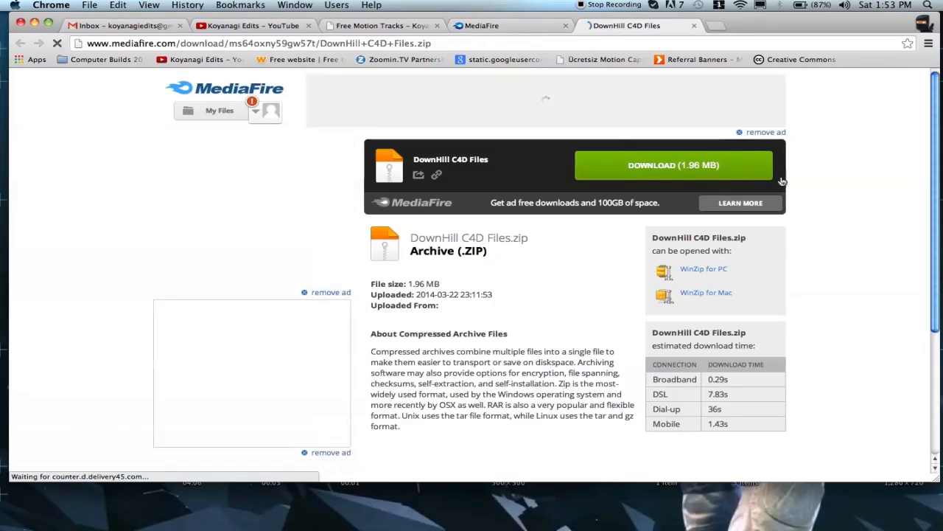
scroll(815, 212, down, 2)
scroll(815, 214, down, 3)
scroll(815, 214, up, 5)
click(648, 165)
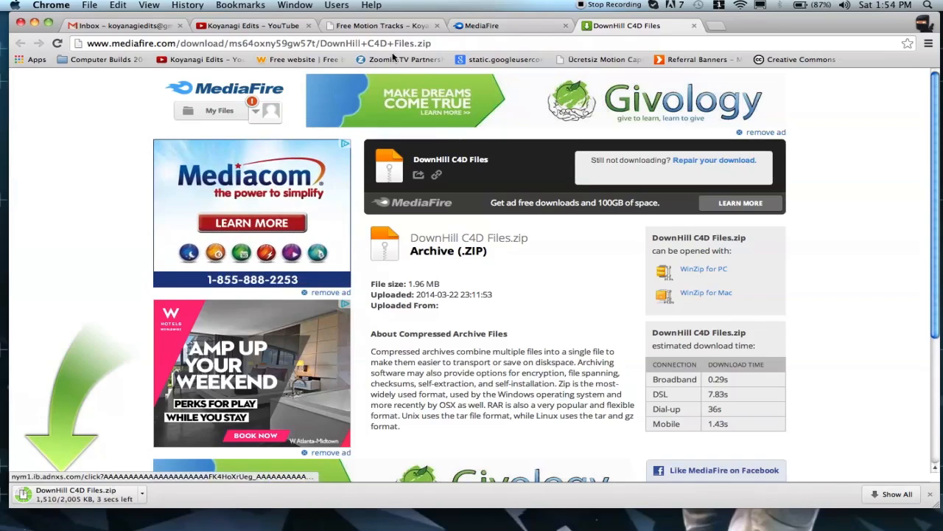
Close the DownHill C4D Files page, download Bo2DownHillMaskingTemplate.zip from the same MediaFire folder, and close its download page
click(695, 26)
click(463, 175)
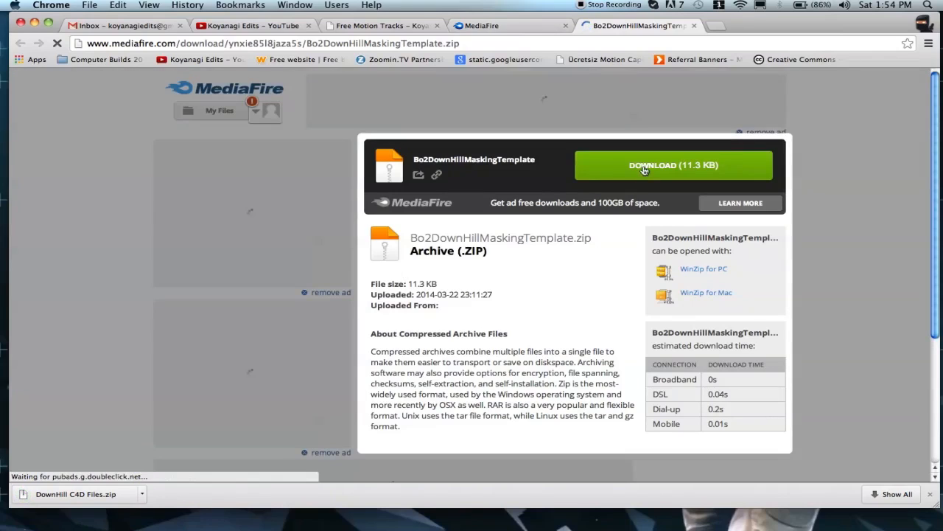
click(643, 168)
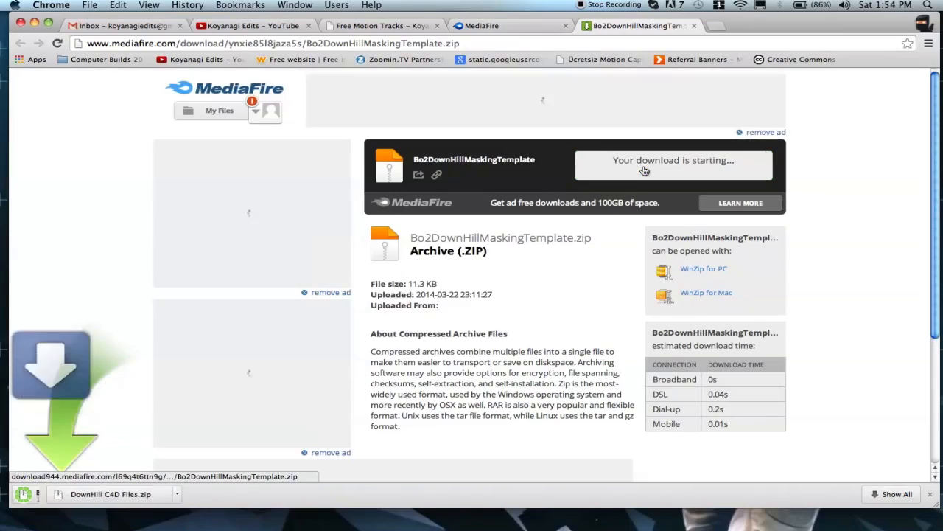
click(693, 26)
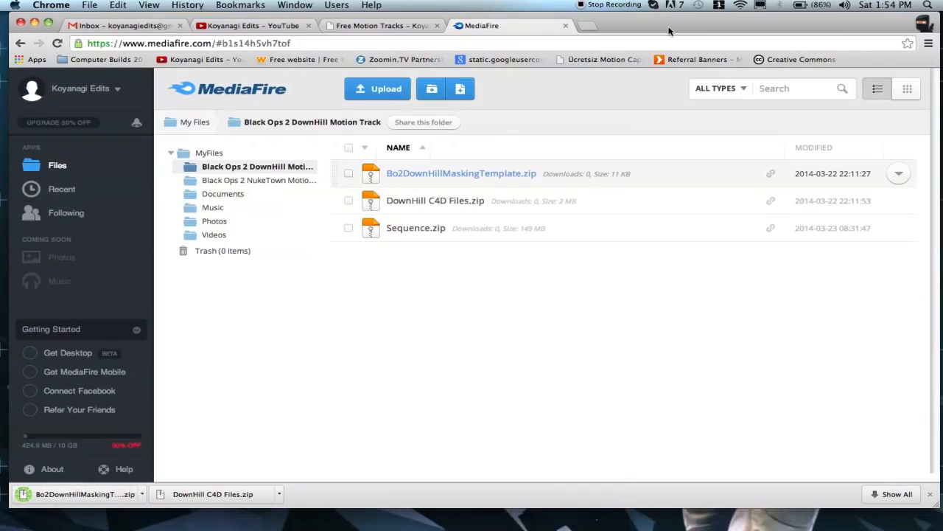
Extract the downloaded DownHill C4D Files.zip, minimize the browser, and locate the extracted folder in the Downloads folder
click(210, 499)
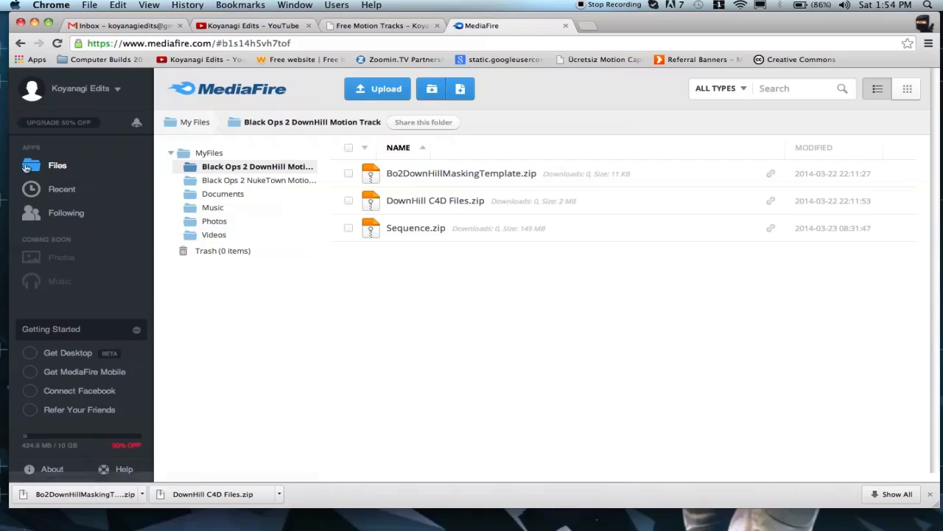
click(36, 23)
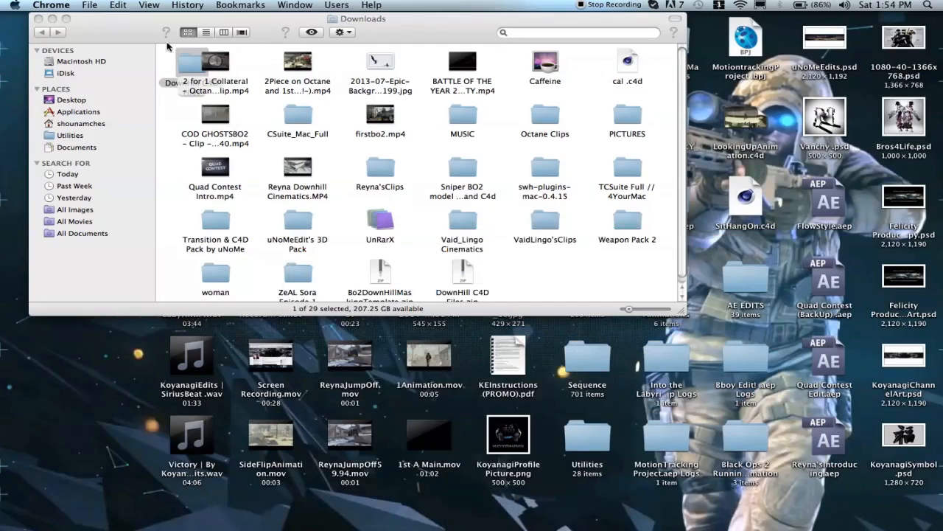
click(595, 263)
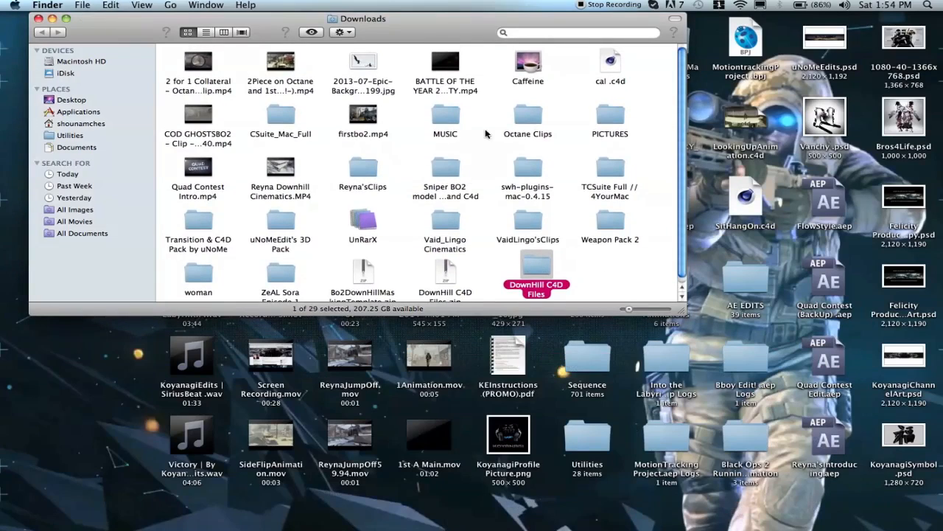
scroll(424, 184, down, 1)
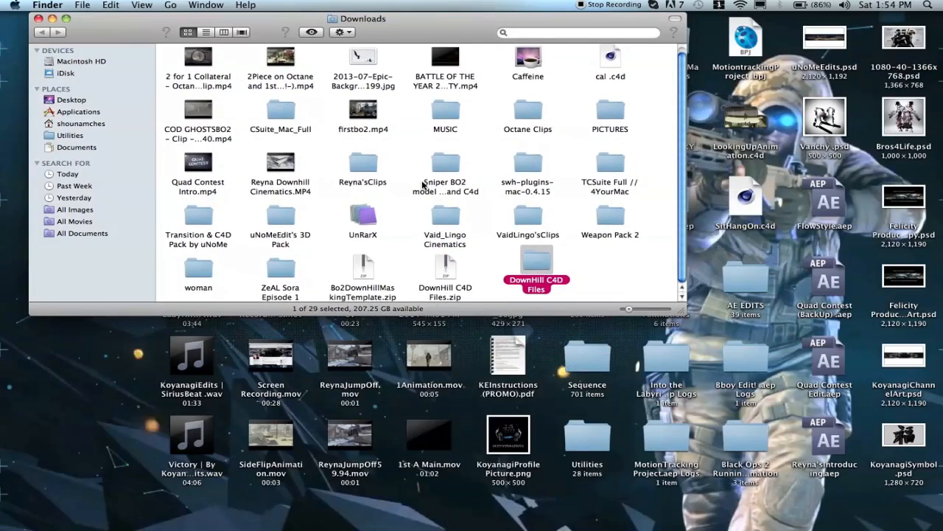
click(602, 273)
drag(548, 262, 540, 263)
click(587, 266)
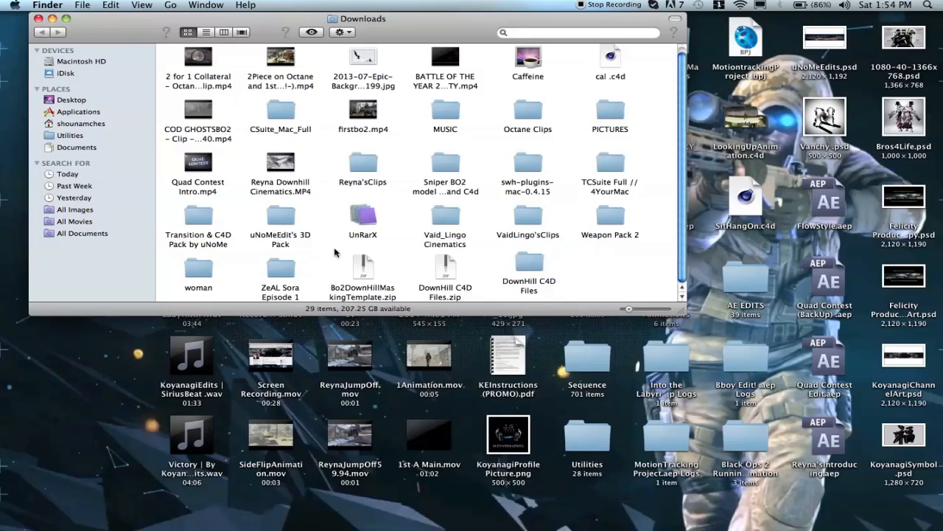
click(529, 267)
click(593, 275)
Extract Bo2DownHillMaskingTemplate.zip and place its extracted folder beside the DownHill C4D Files folder
double_click(366, 273)
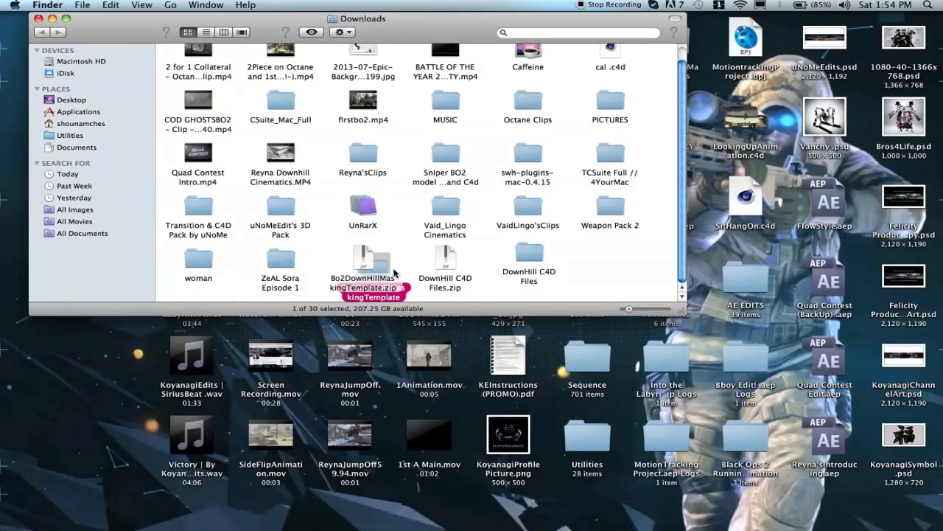
drag(372, 261, 627, 255)
click(649, 254)
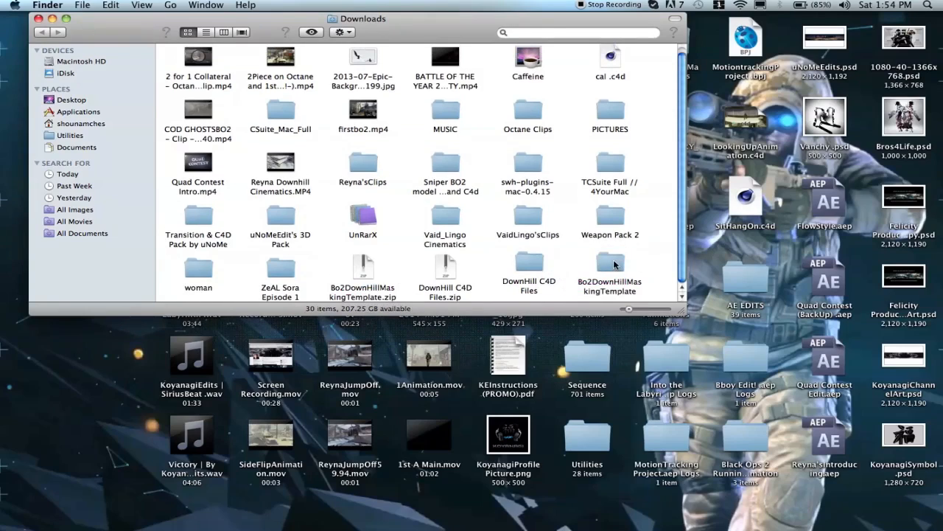
Look inside the extracted Bo2DownHillMaskingTemplate and DownHill C4D Files folders, returning to Downloads
double_click(612, 264)
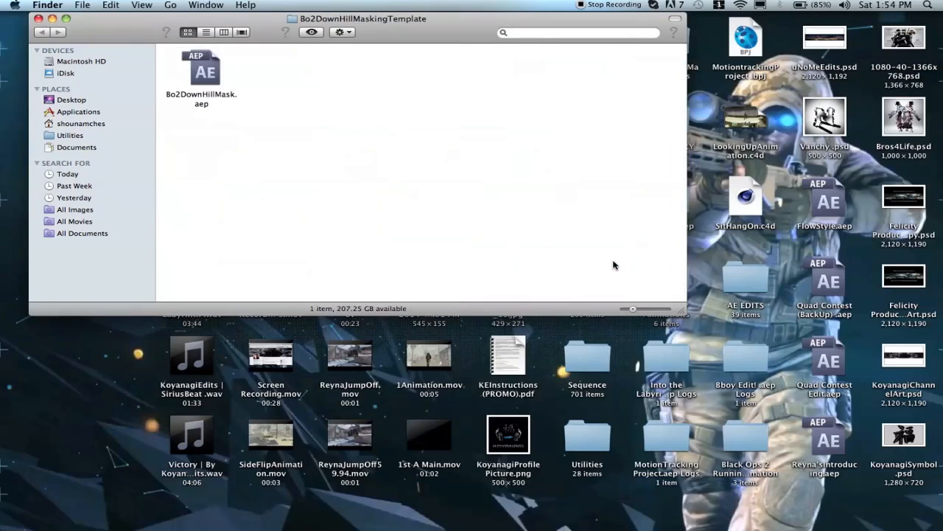
click(41, 32)
double_click(502, 251)
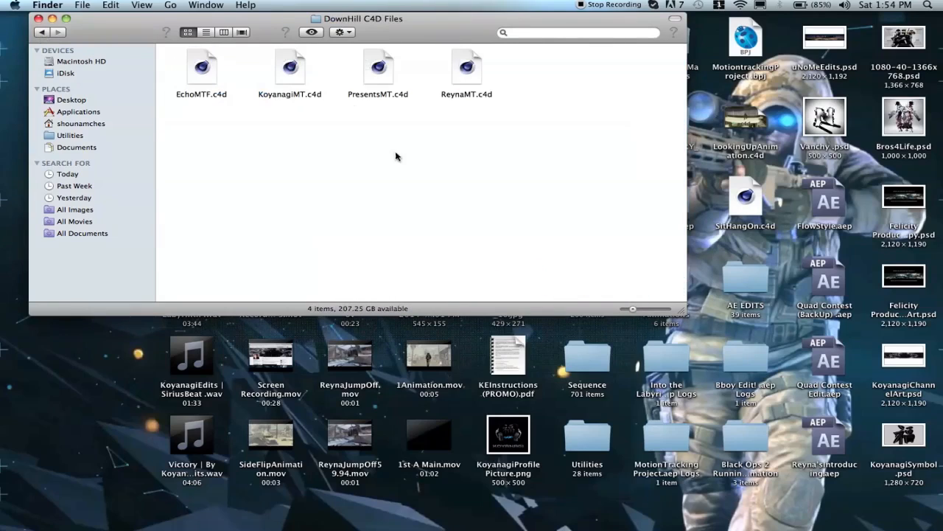
click(40, 32)
Permanently delete the Bo2DownHillMaskingTemplate.zip and DownHill C4D Files.zip archives through the Trash and close the Downloads folder
drag(348, 263, 785, 510)
click(785, 510)
click(516, 285)
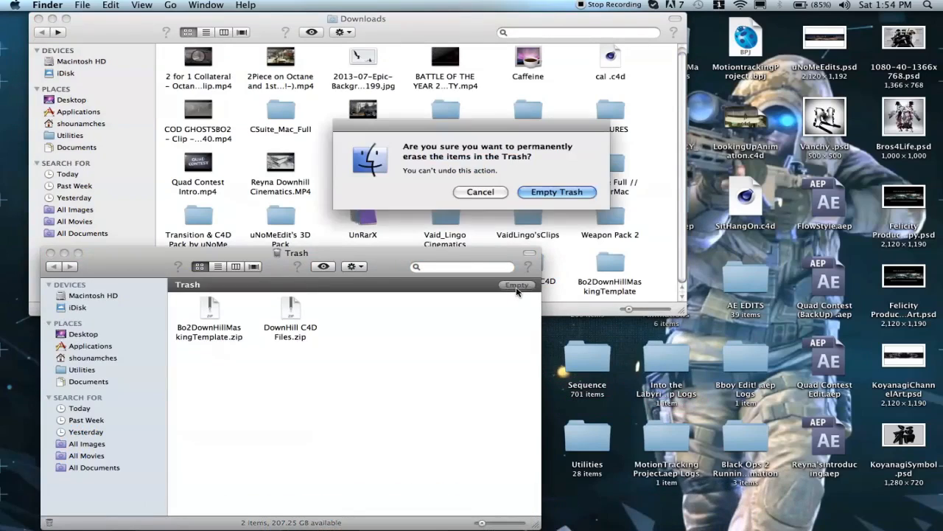
key(Return)
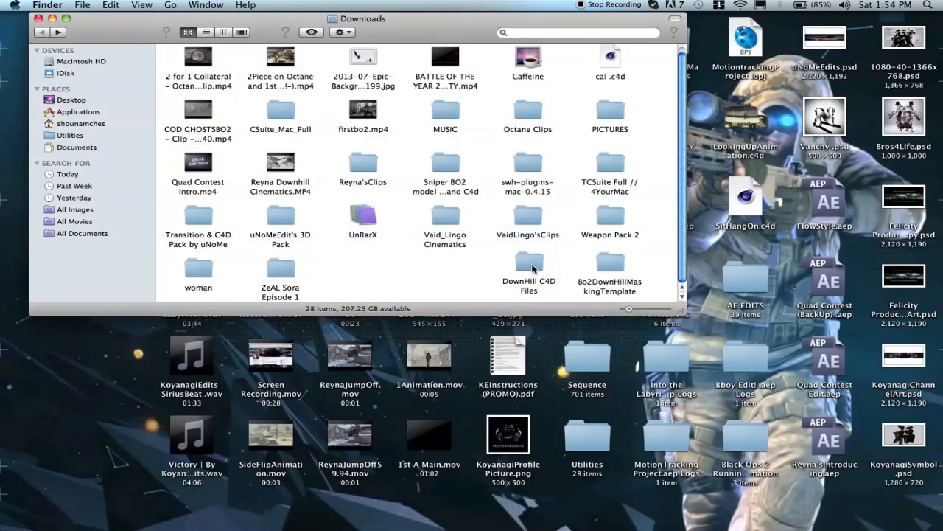
scroll(323, 223, up, 1)
click(39, 19)
click(116, 37)
click(107, 192)
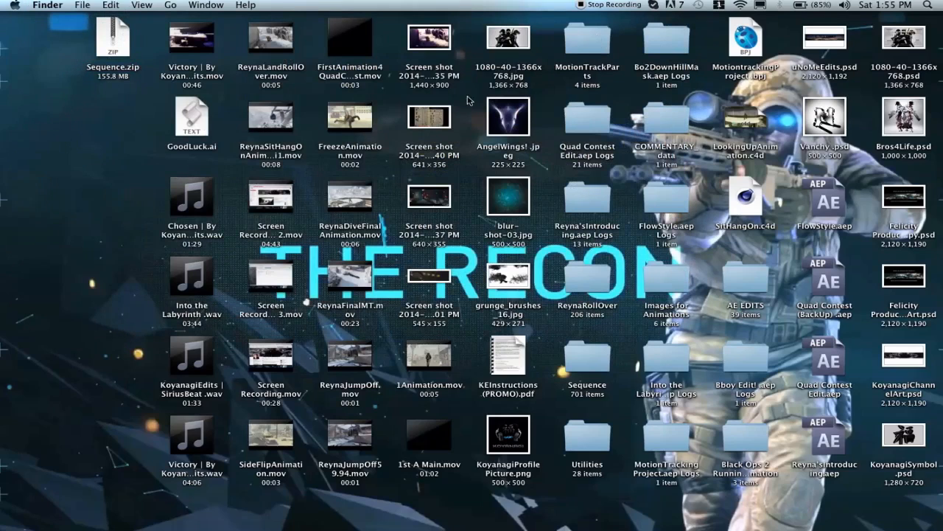
Extract Sequence.zip on the desktop and look at the image frames in the newly extracted folder, closing it when done
double_click(111, 49)
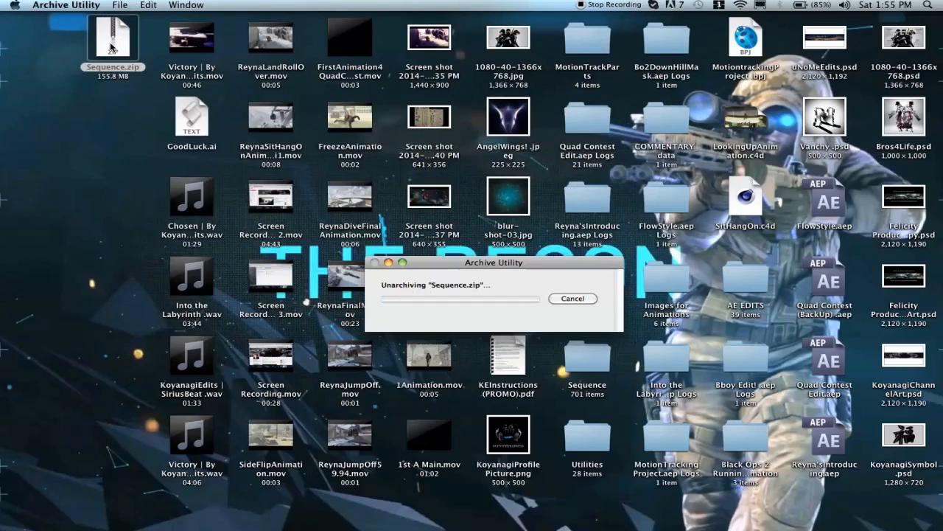
drag(450, 260, 422, 70)
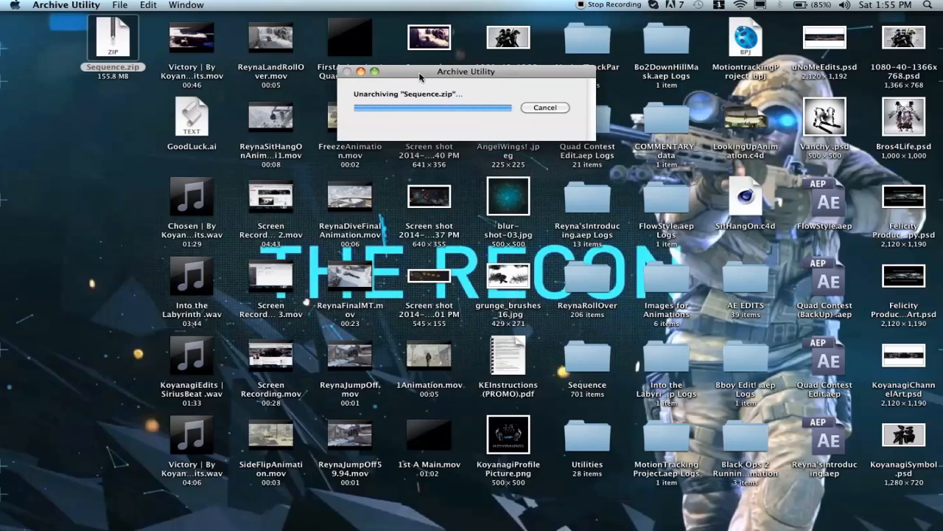
click(96, 220)
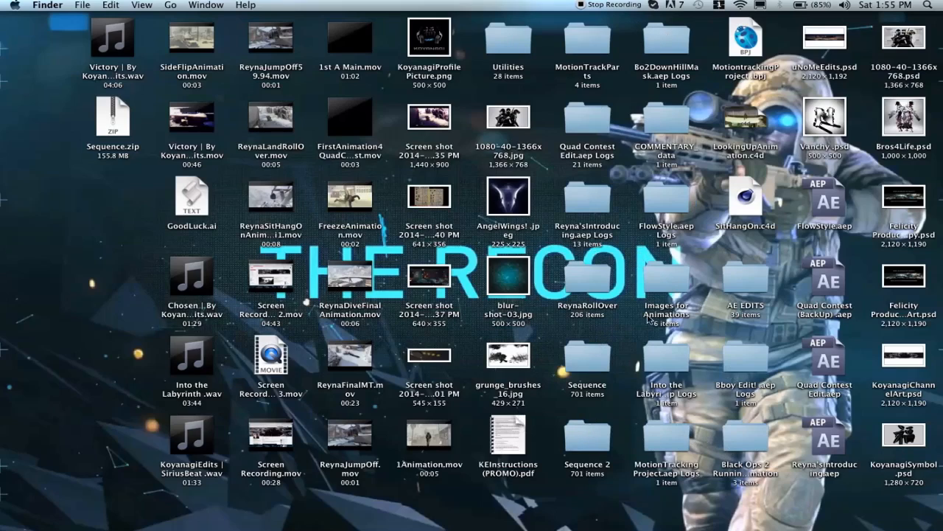
double_click(589, 438)
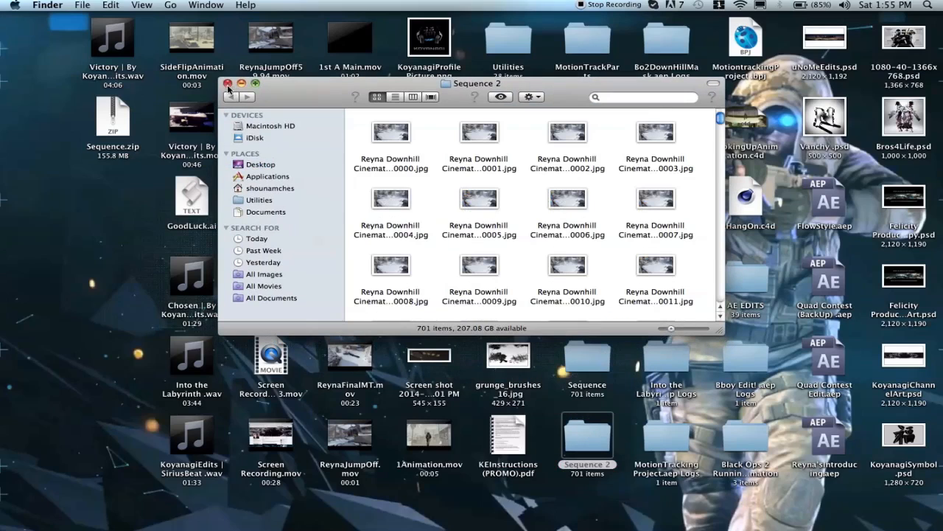
click(227, 83)
Permanently delete the duplicate Sequence 2 folder through the Trash and select the original Sequence folder on the desktop
drag(587, 436, 787, 505)
click(787, 506)
click(516, 285)
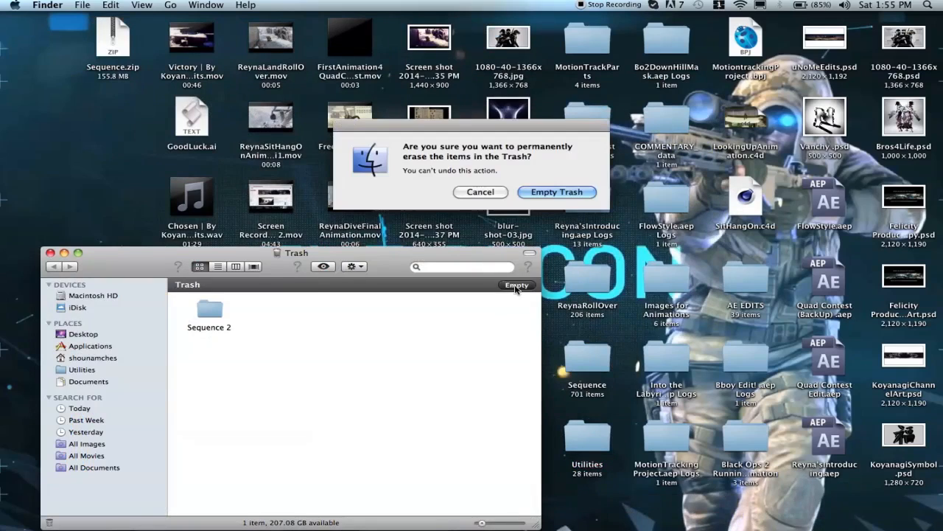
key(Return)
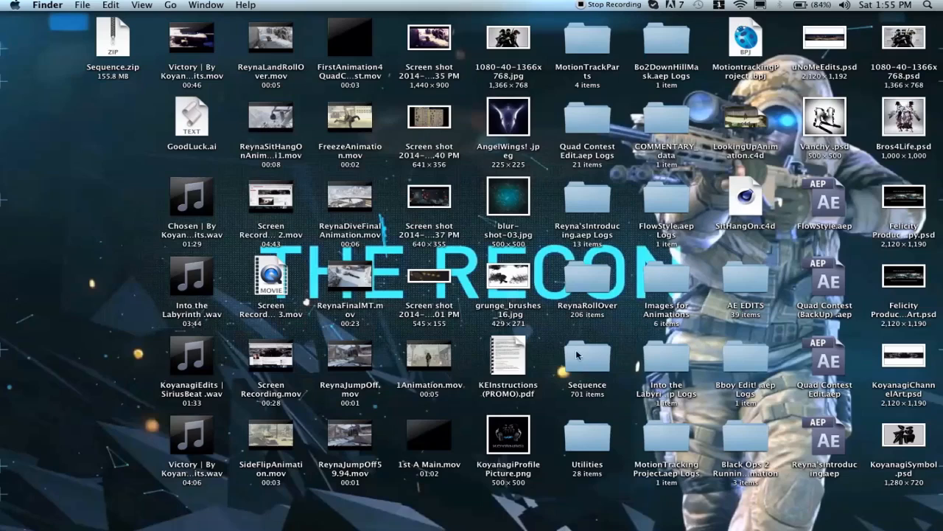
click(516, 362)
click(575, 360)
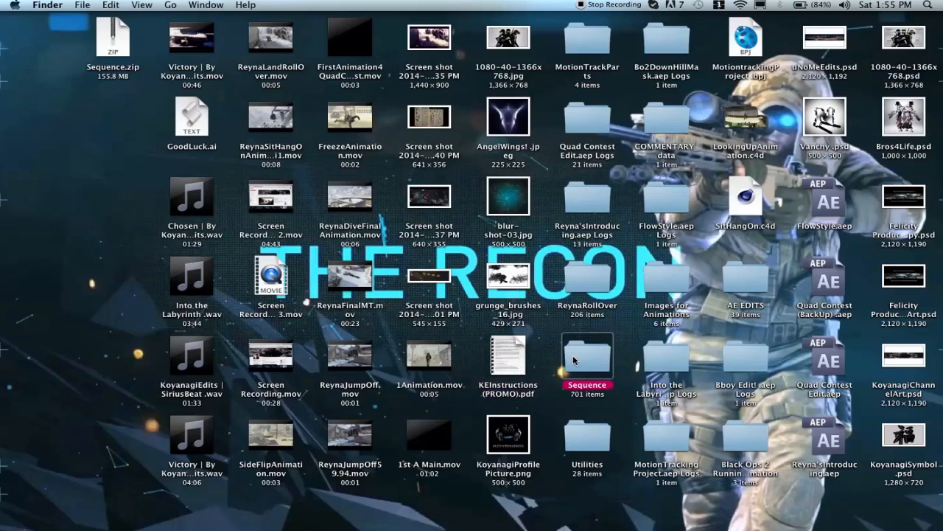
Look through the image frames in the desktop Sequence folder, closing its window when done
double_click(596, 359)
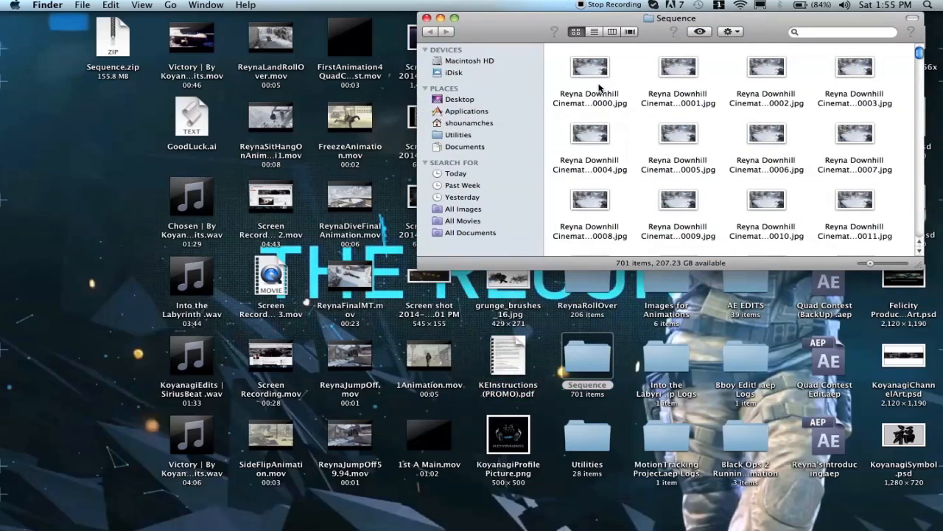
click(426, 18)
click(621, 405)
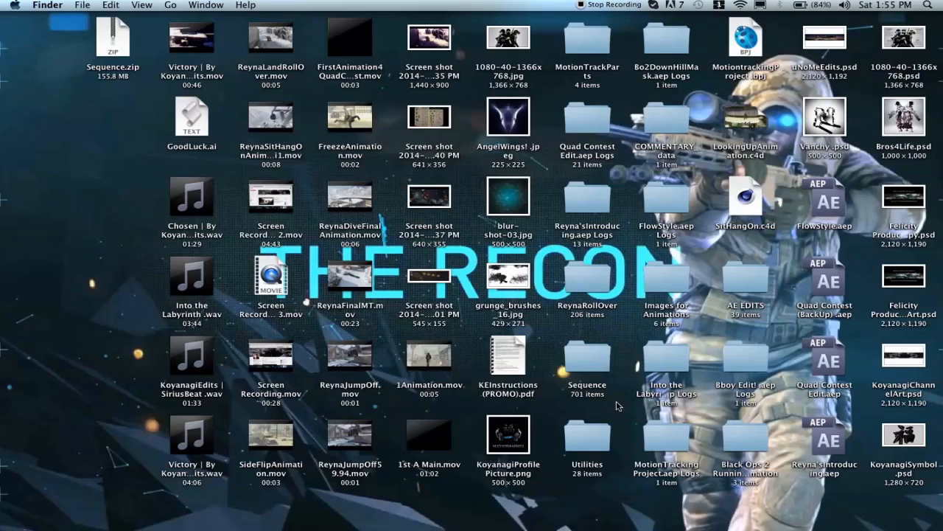
double_click(597, 362)
scroll(591, 49, down, 20)
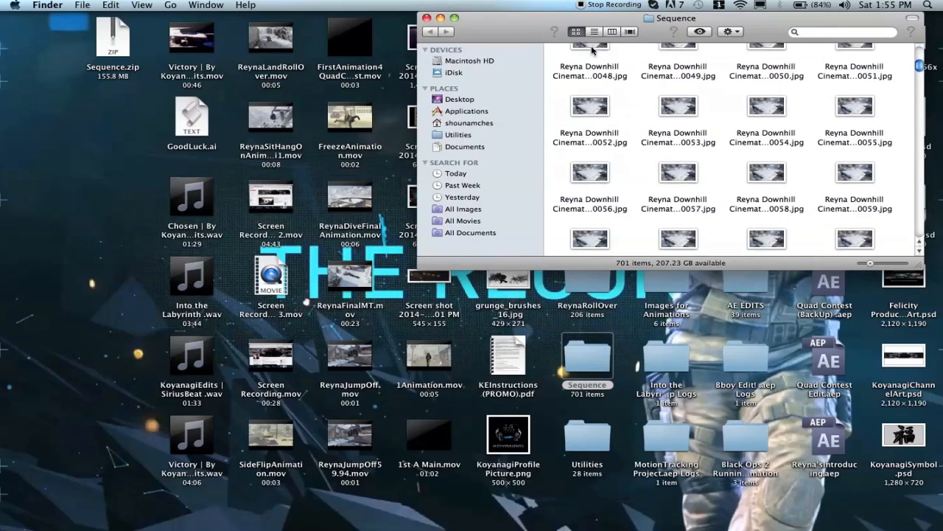
scroll(591, 49, up, 20)
click(426, 18)
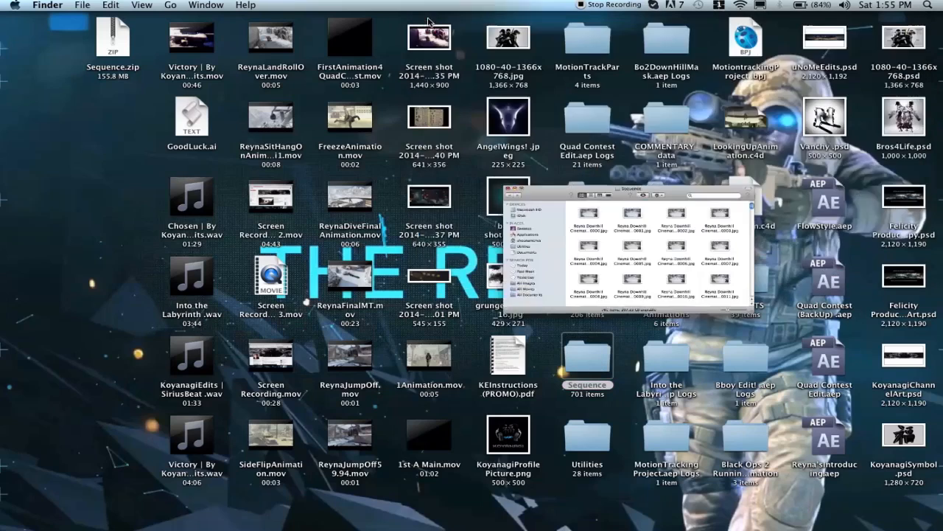
click(629, 437)
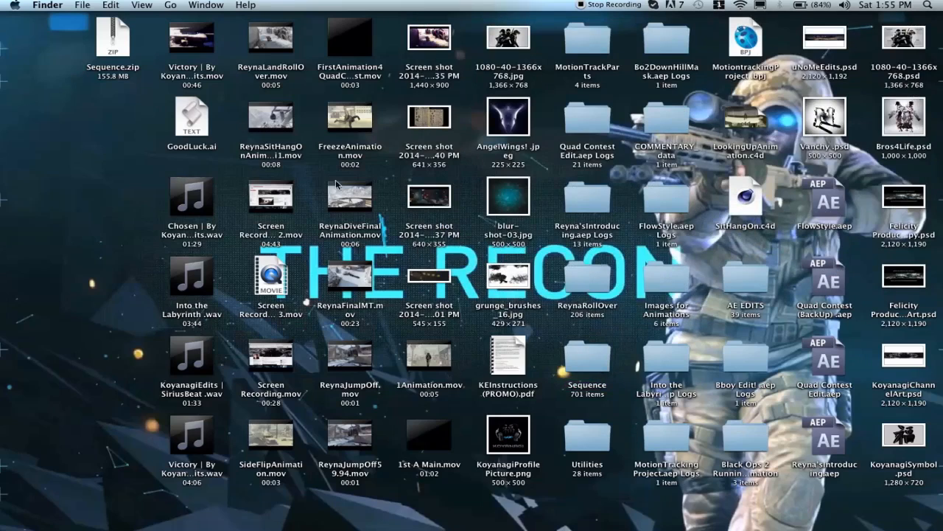
click(576, 352)
double_click(587, 359)
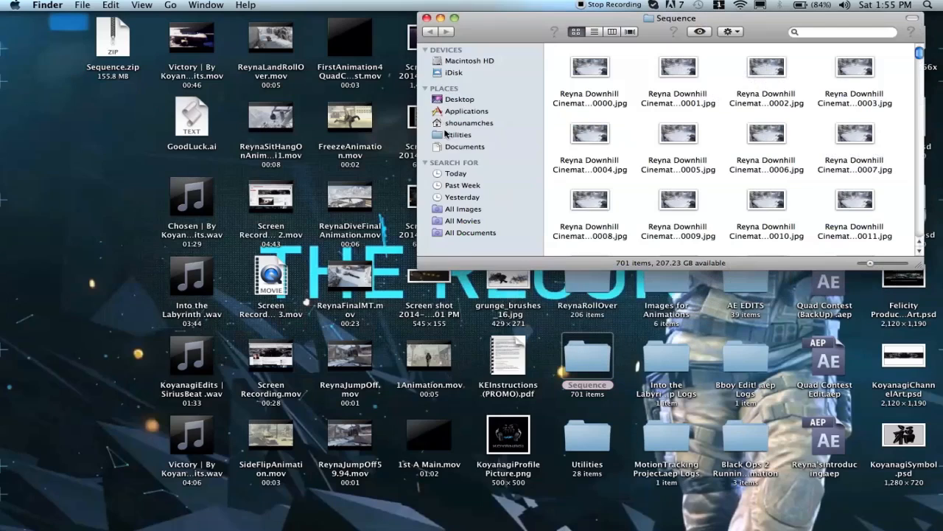
click(426, 18)
Open the DownHill C4D Files folder inside Downloads
click(87, 324)
click(155, 507)
click(469, 69)
double_click(469, 68)
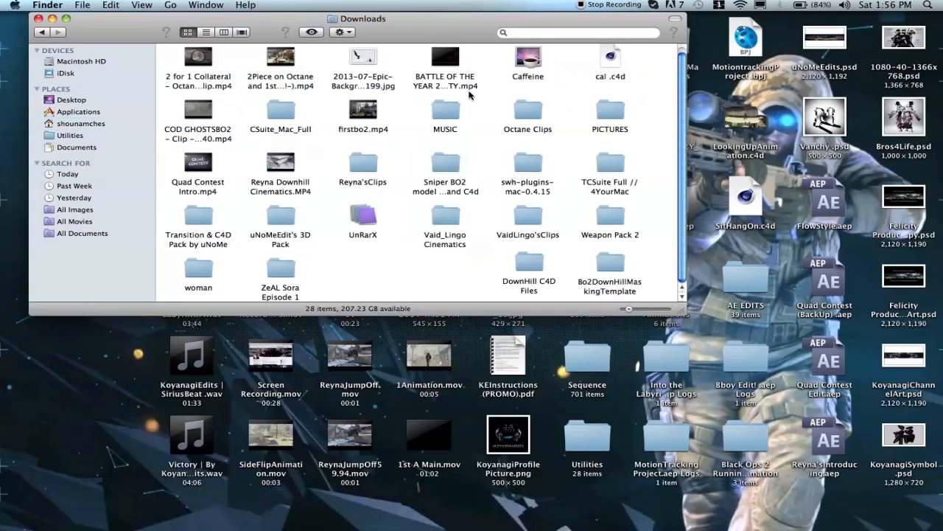
double_click(532, 269)
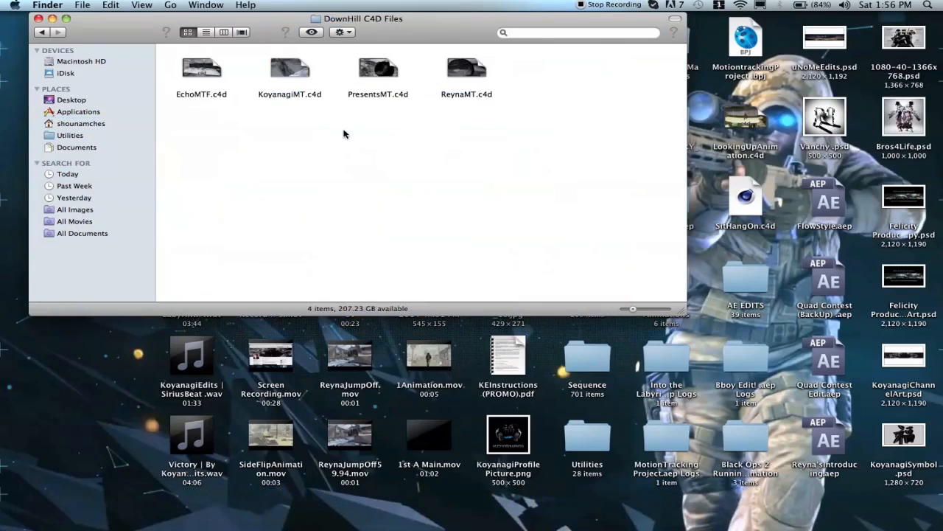
Open KoyanagiMT.c4d in CINEMA 4D and close the folder window
click(215, 80)
click(284, 79)
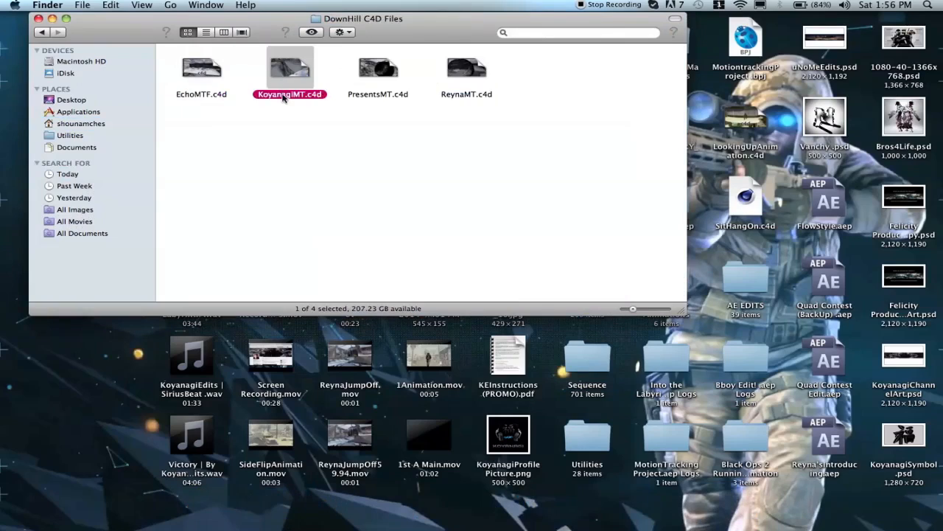
click(299, 111)
click(293, 84)
double_click(292, 81)
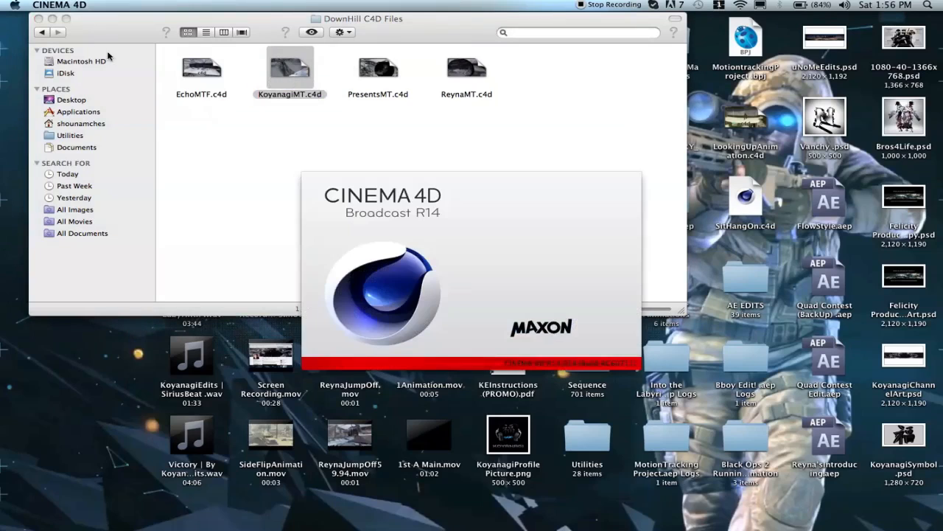
click(37, 19)
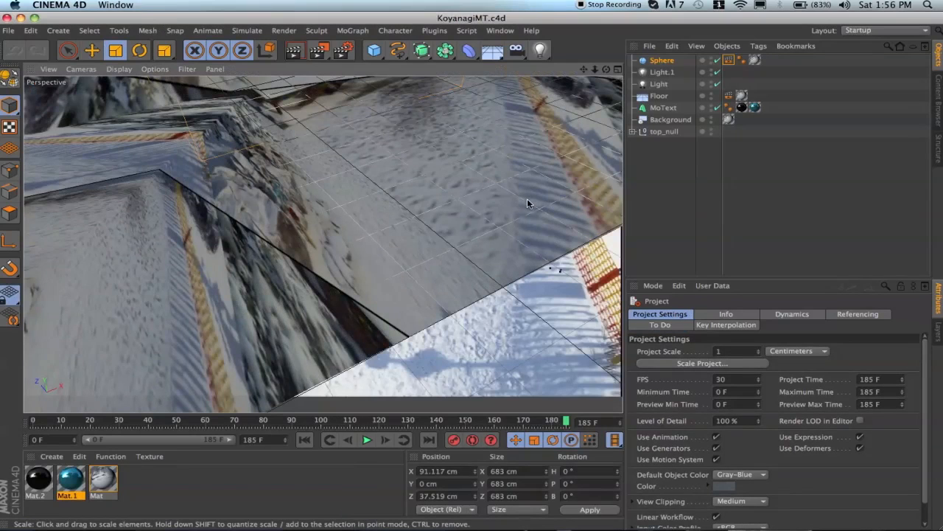
Examine the properties of the Sphere, Light and Floor objects in the scene
click(656, 61)
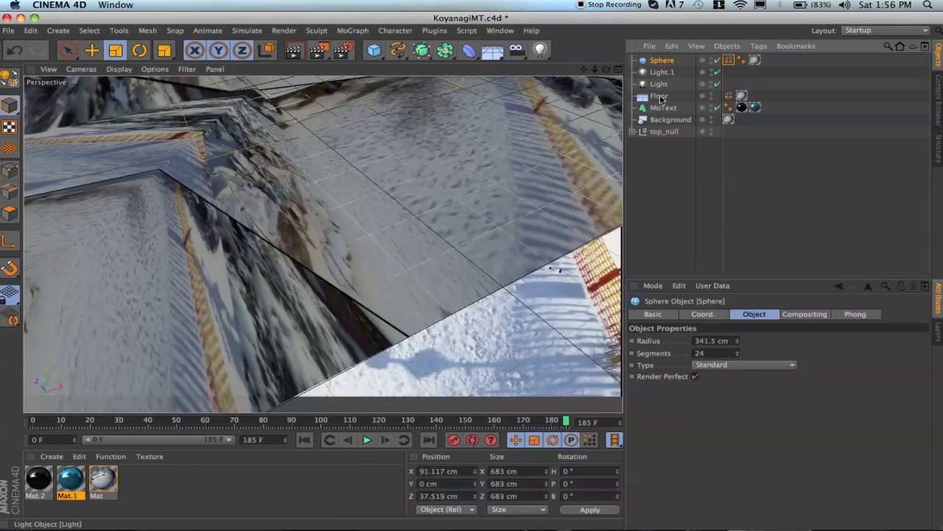
click(659, 80)
click(661, 97)
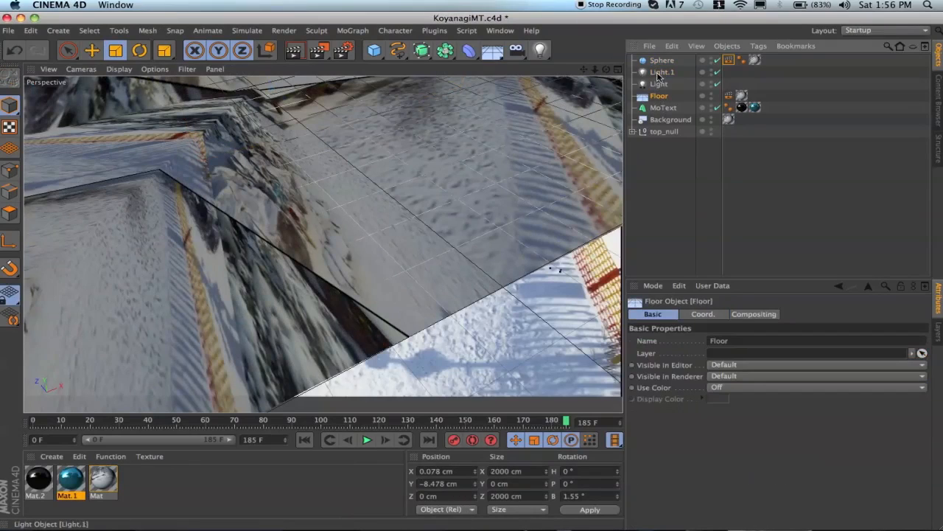
click(659, 62)
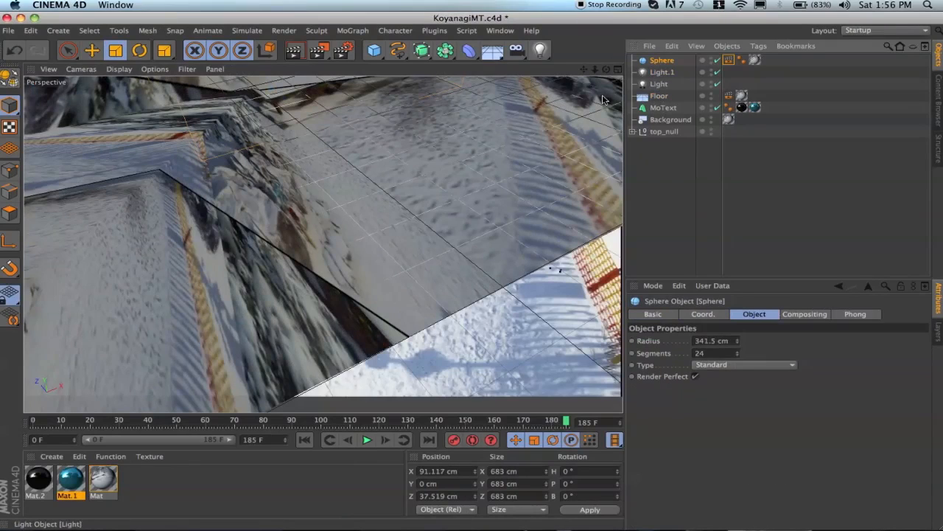
click(343, 50)
click(76, 18)
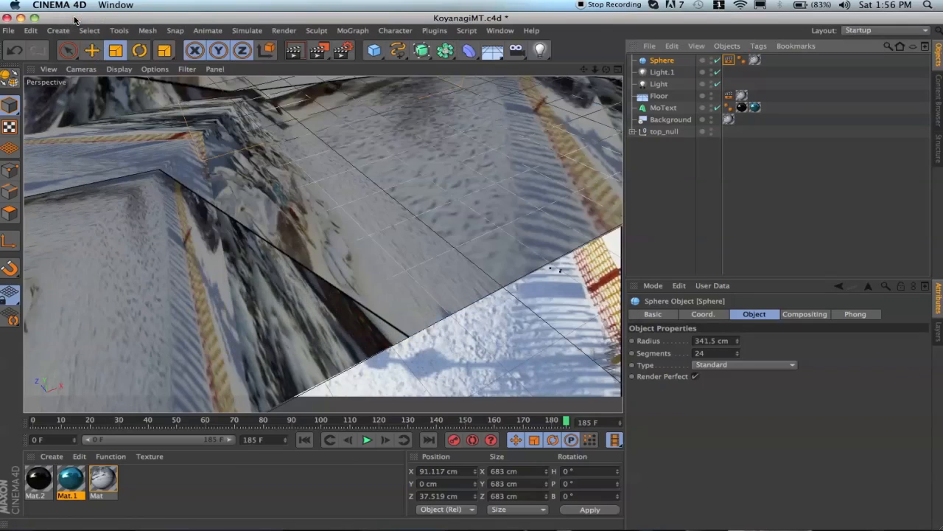
Render a preview of the perspective view, then select the Floor and Background objects in turn
click(294, 52)
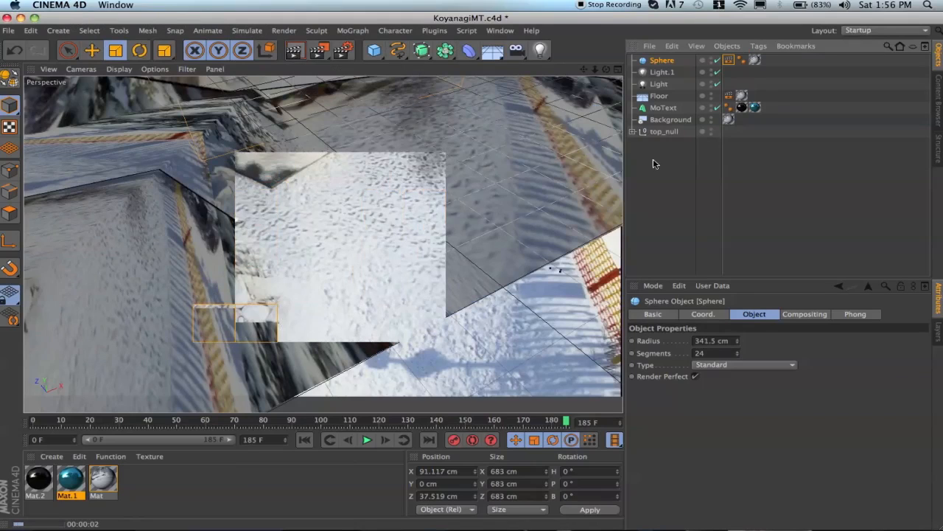
click(693, 177)
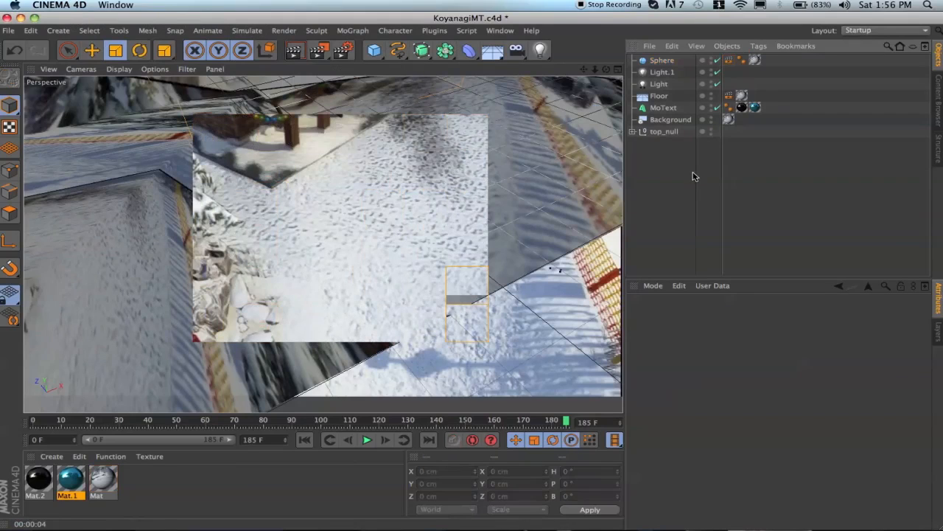
click(659, 96)
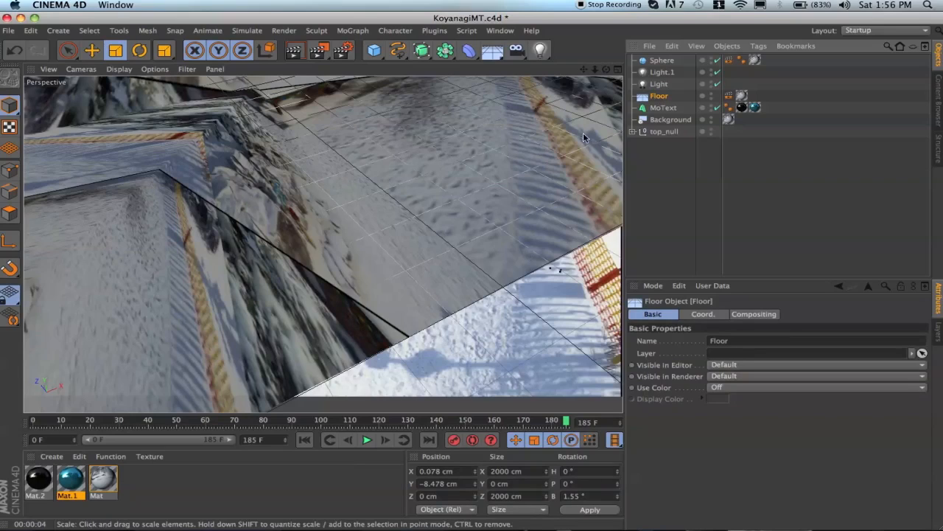
click(664, 120)
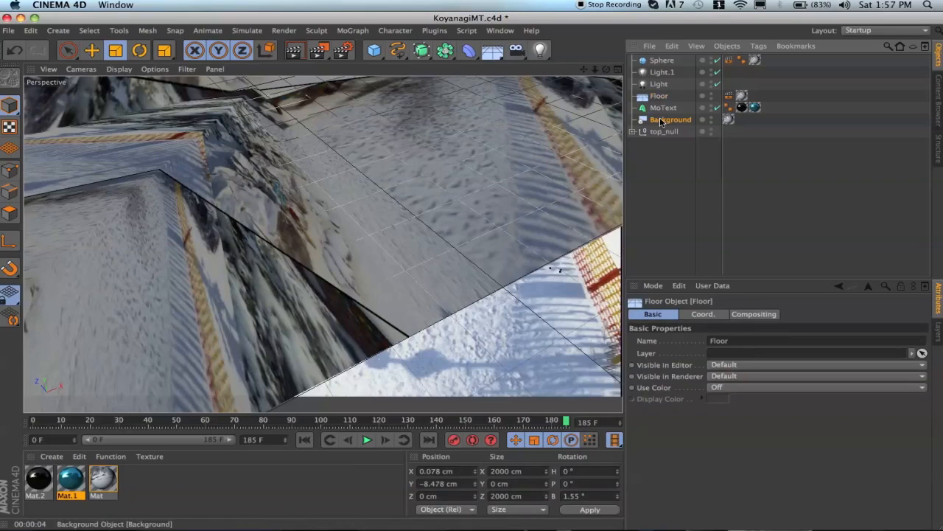
Open the Mat material in the Material Editor and start loading an image for its Color texture
click(109, 480)
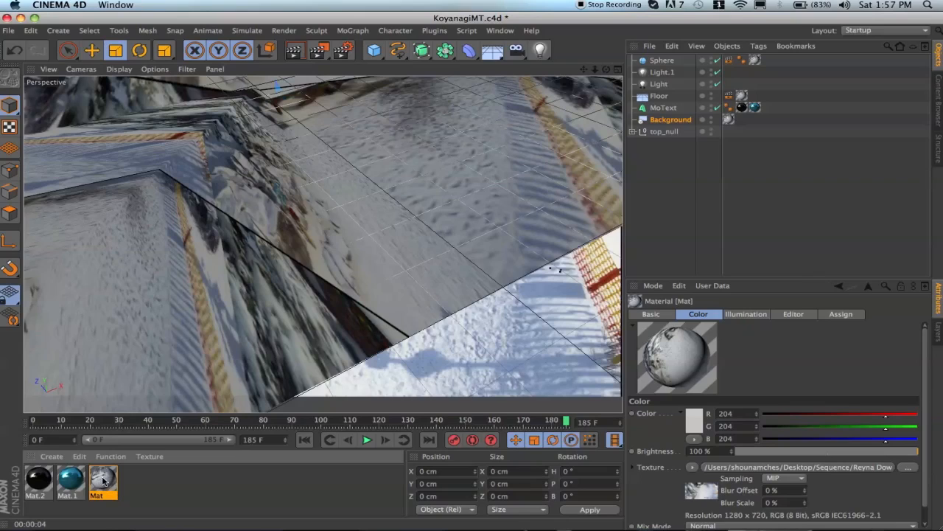
double_click(103, 483)
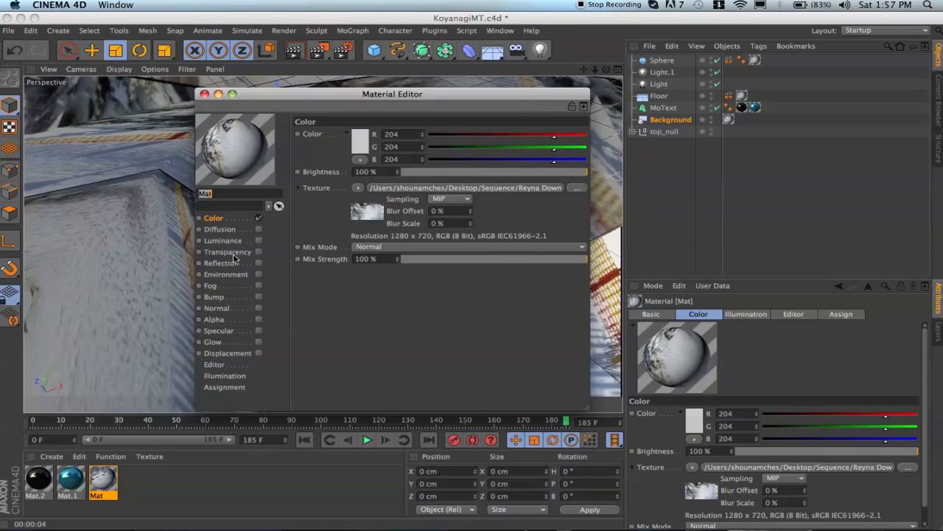
click(214, 223)
click(359, 189)
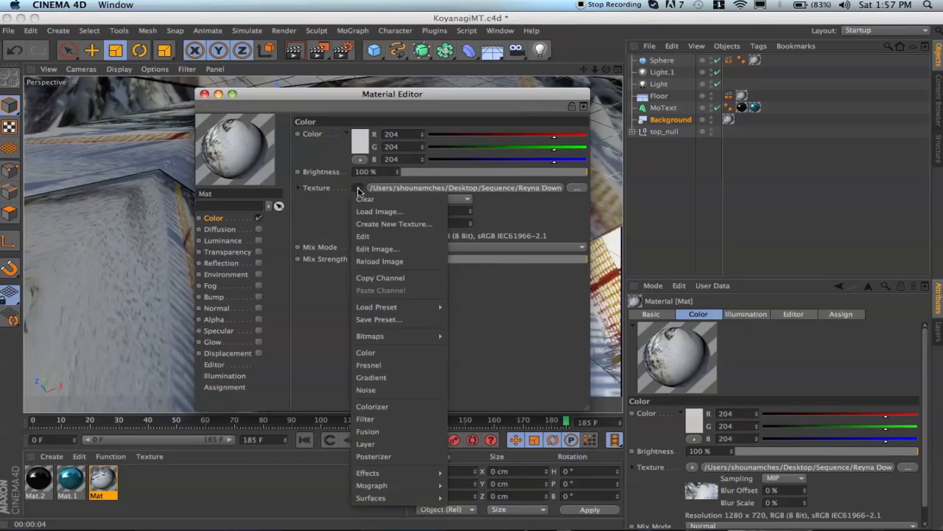
click(365, 211)
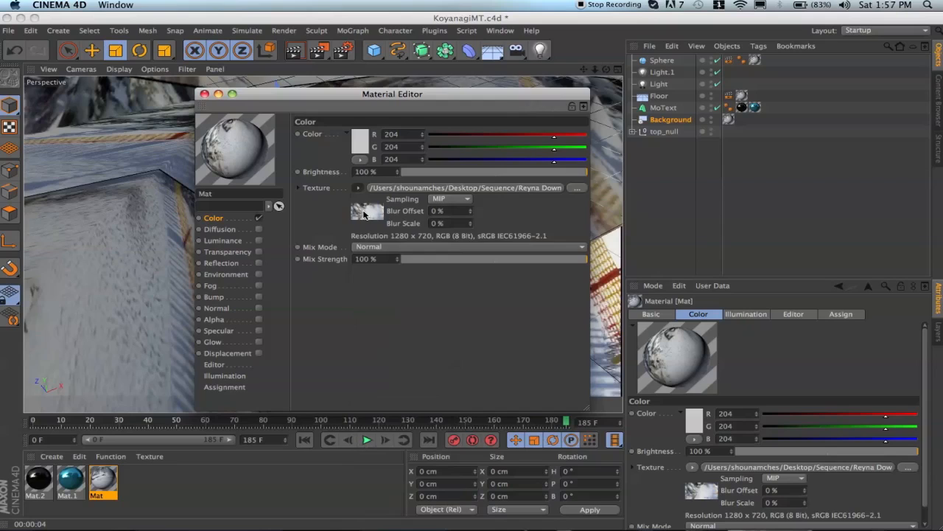
Load Reyna Downhill Cinematics_00000.jpg from the desktop Sequence folder as Mat's Color texture, without copying it to the project location
click(335, 188)
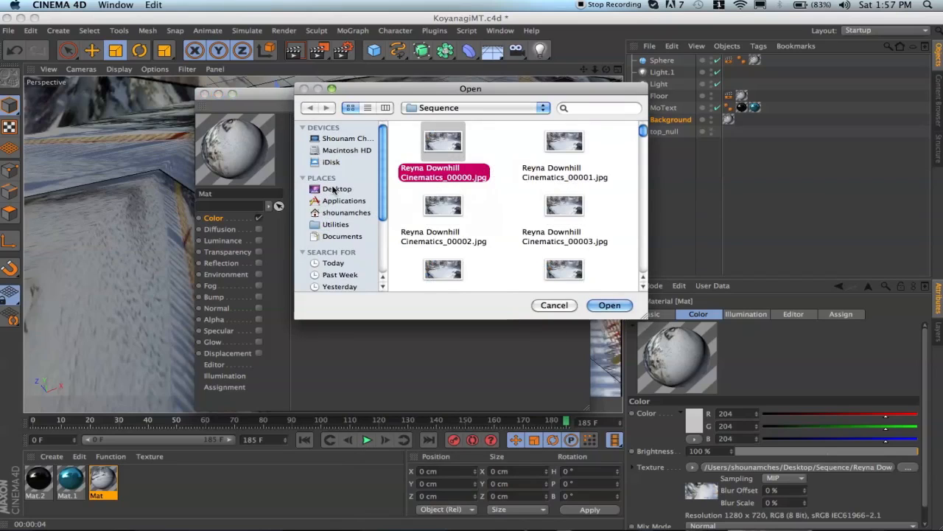
scroll(506, 164, down, 10)
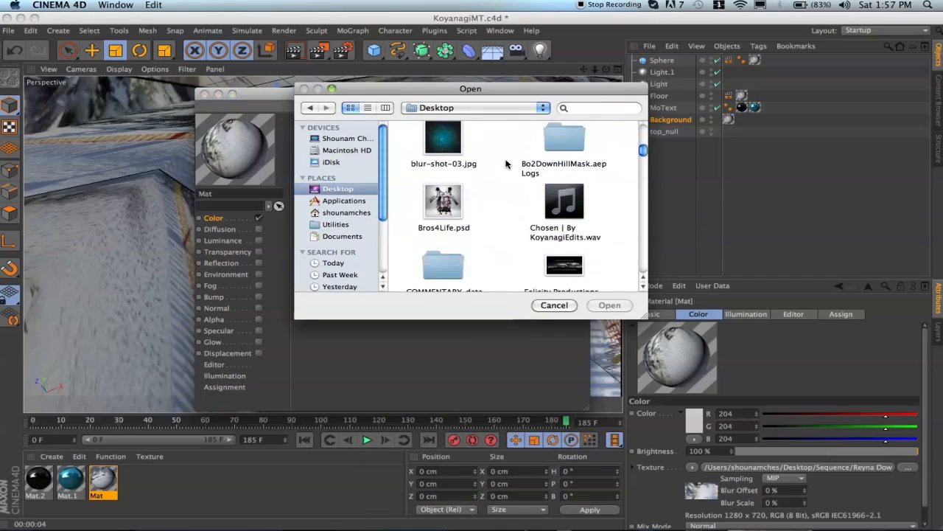
scroll(506, 163, down, 5)
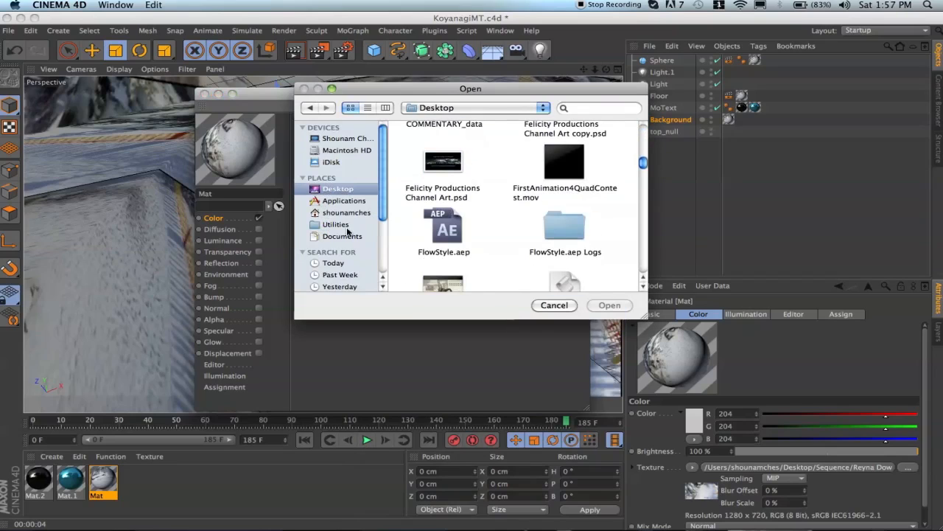
scroll(487, 226, down, 10)
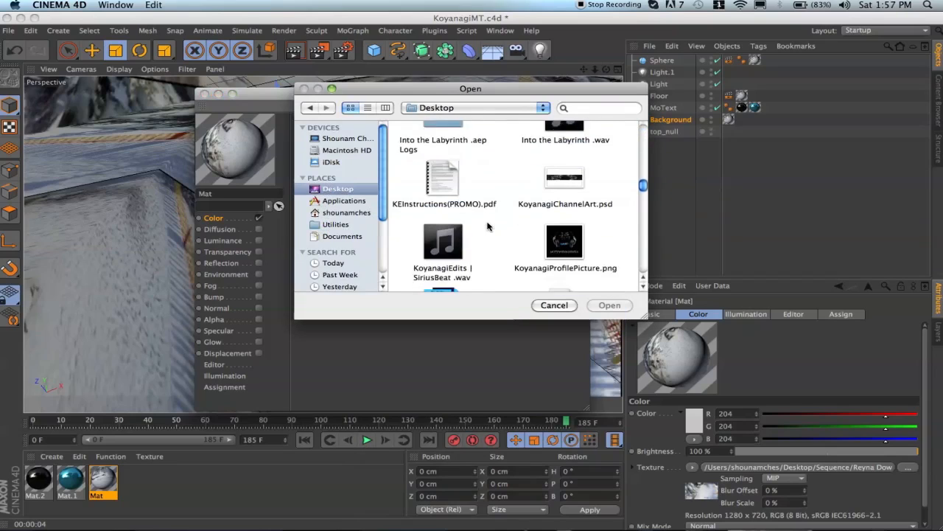
scroll(487, 227, down, 10)
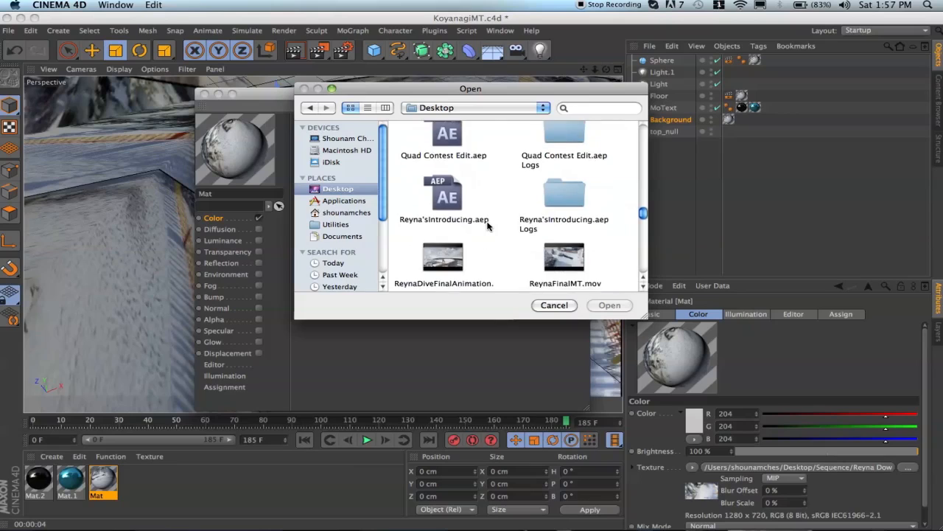
scroll(487, 226, down, 10)
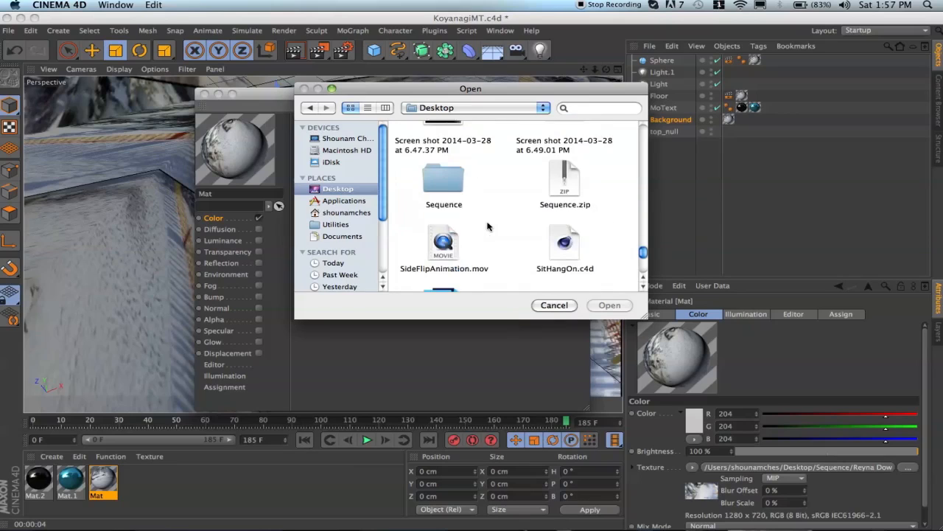
double_click(442, 140)
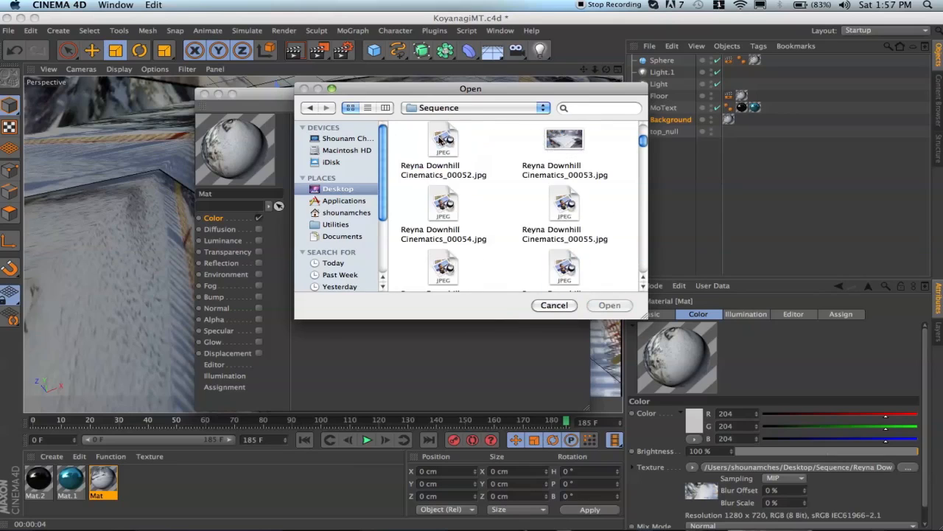
click(449, 172)
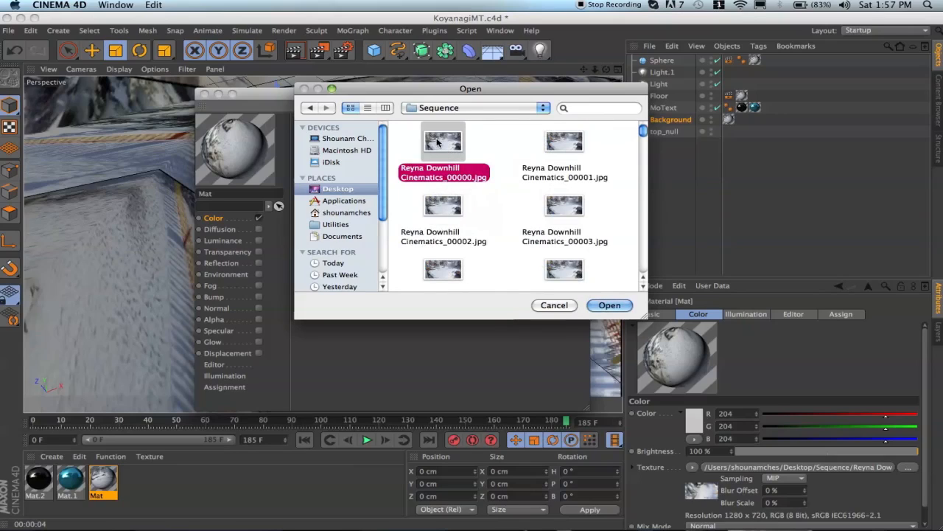
click(608, 305)
click(507, 193)
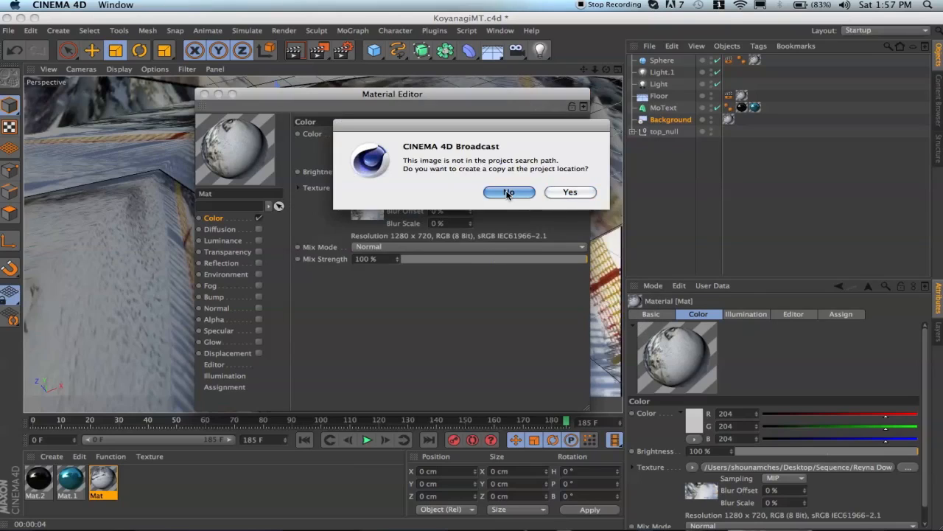
Calculate the animation frame range of Mat's Color texture from the image sequence and return to the Color channel settings
click(447, 187)
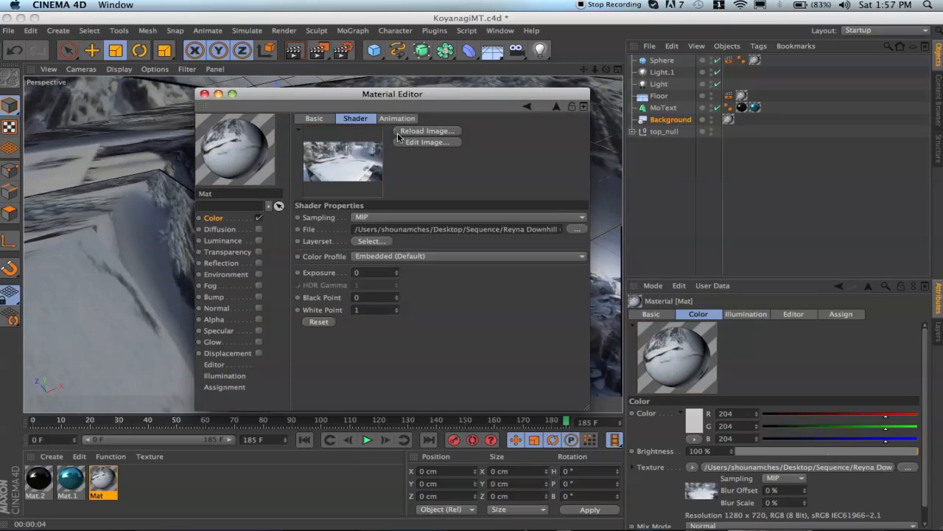
click(391, 119)
click(325, 320)
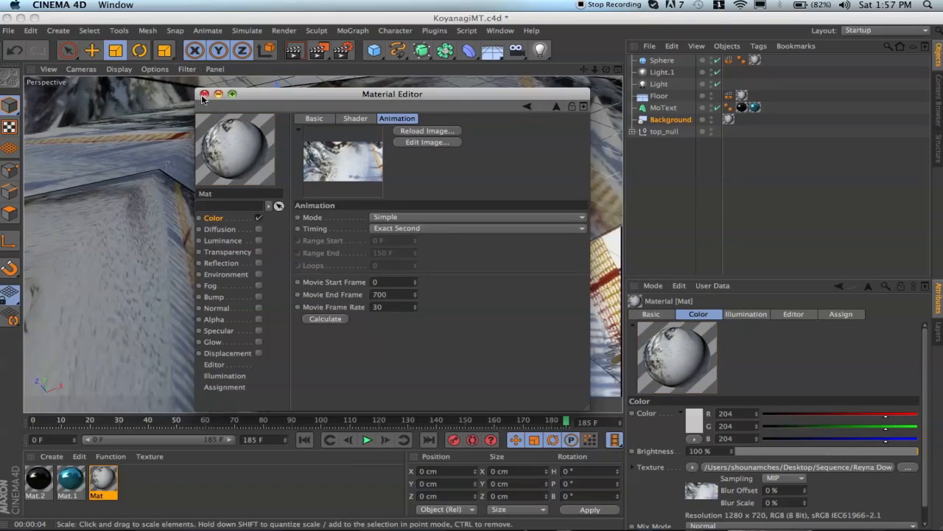
click(214, 218)
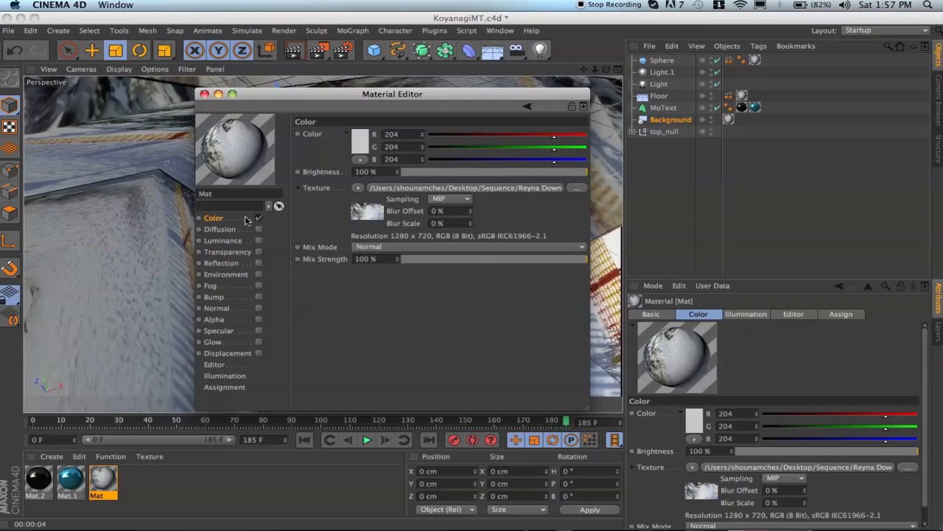
Review the animation settings and loading options of Mat's Color texture
click(439, 188)
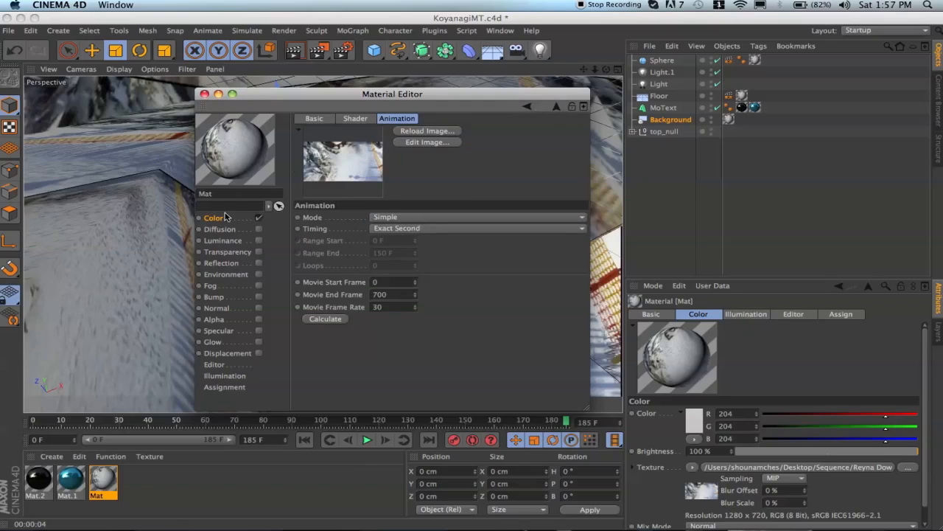
click(214, 218)
click(359, 188)
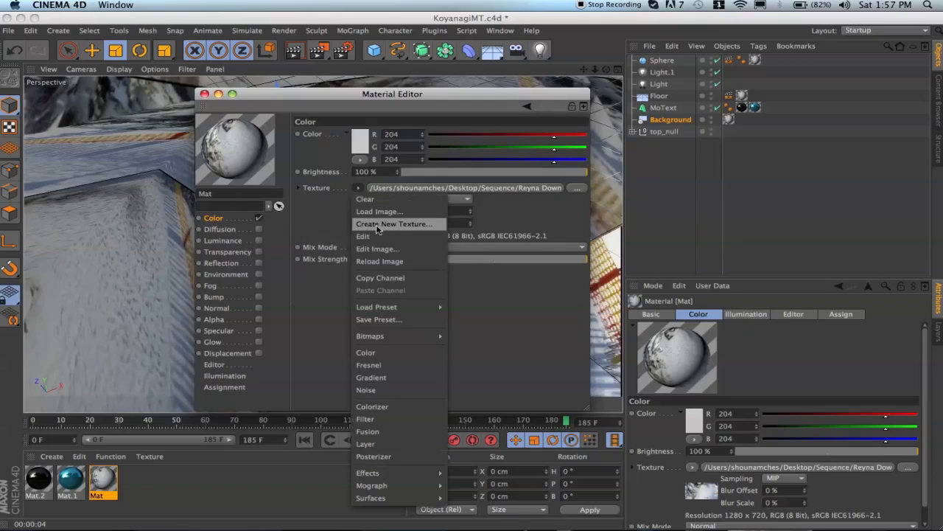
click(330, 229)
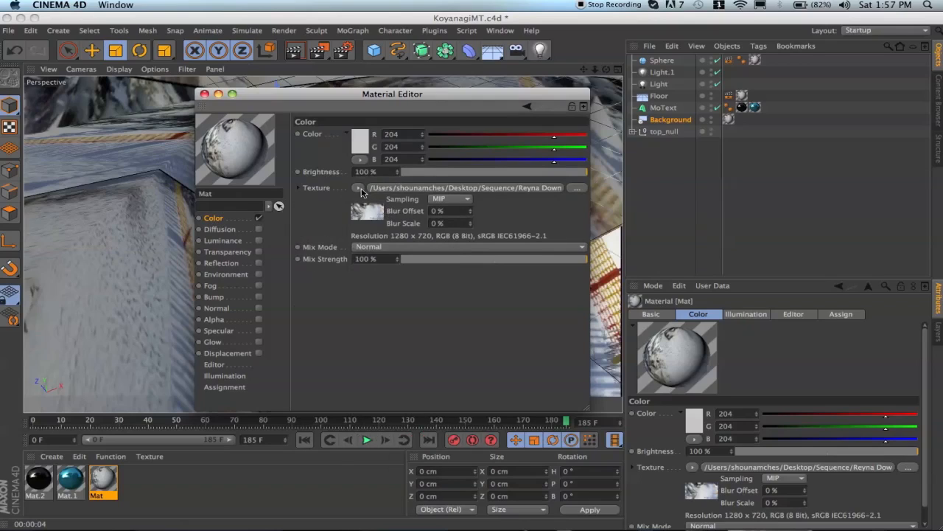
Calculate the movie frame range again in the animation settings of Mat's Color texture
click(436, 188)
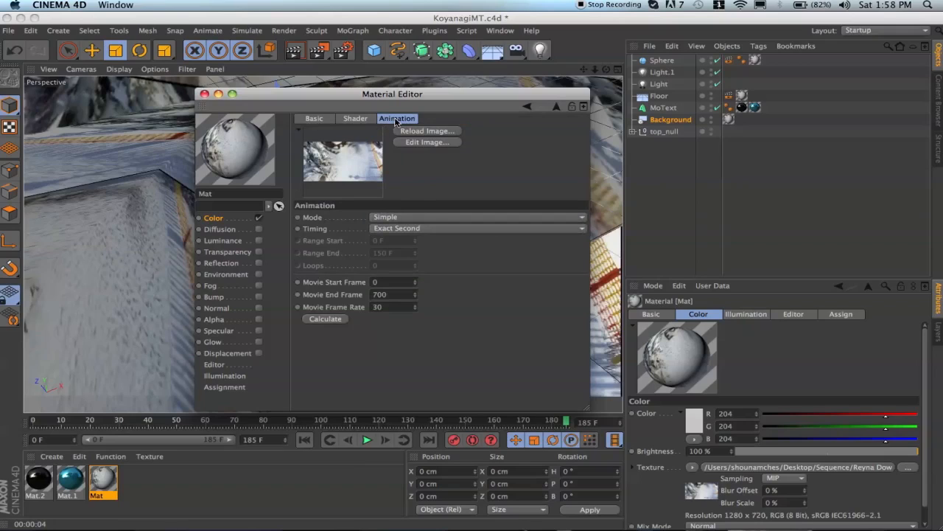
click(358, 119)
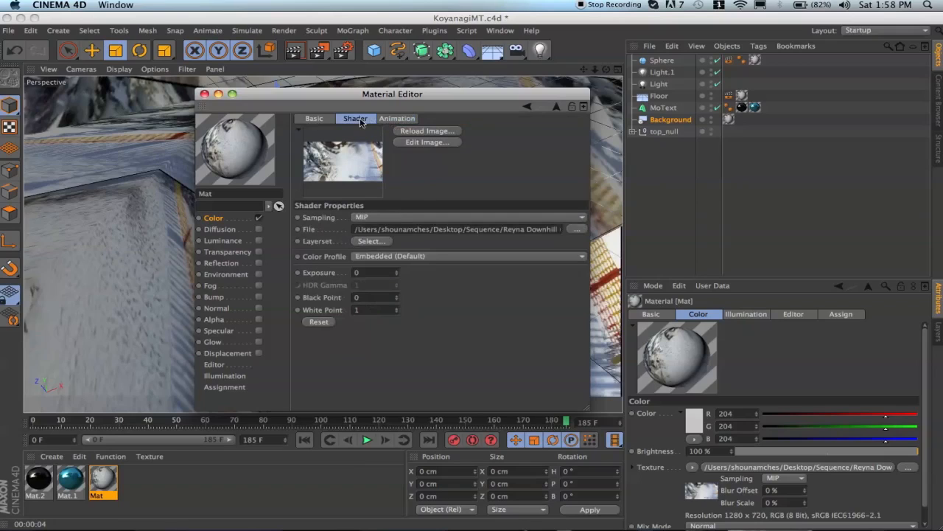
click(410, 118)
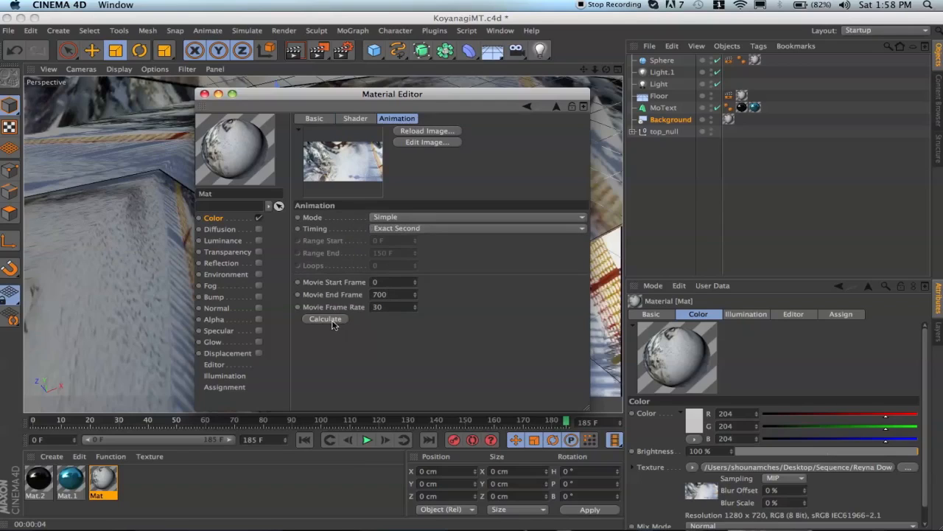
click(328, 319)
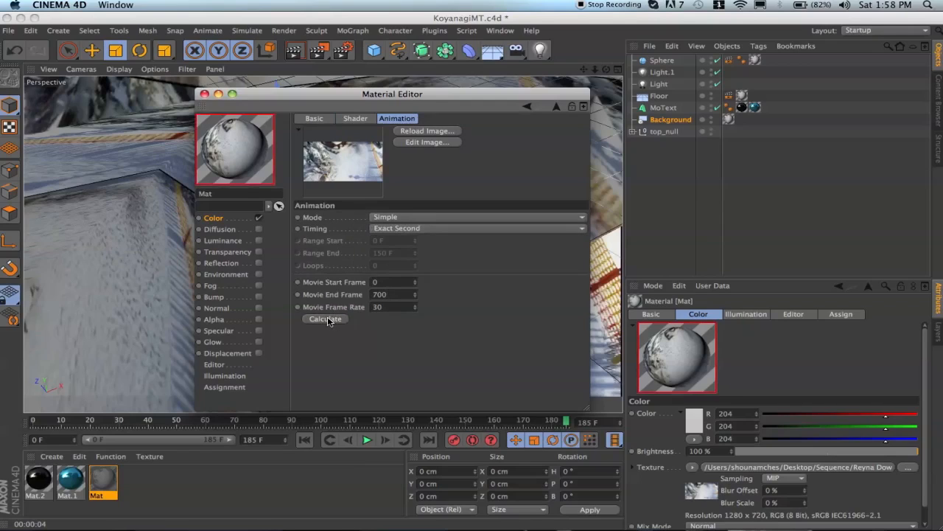
Close the Material Editor and scrub the animation back to frame 0
click(205, 93)
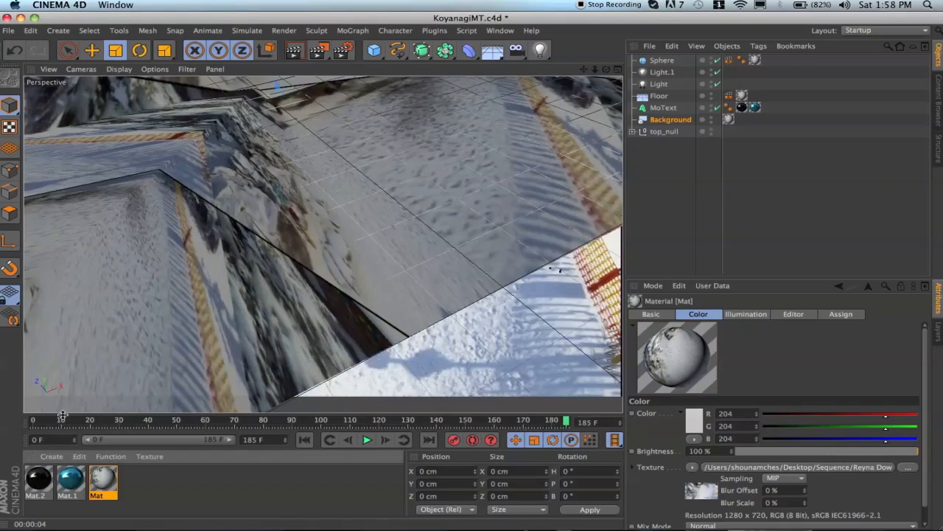
drag(47, 421, 90, 421)
drag(150, 425, 3, 427)
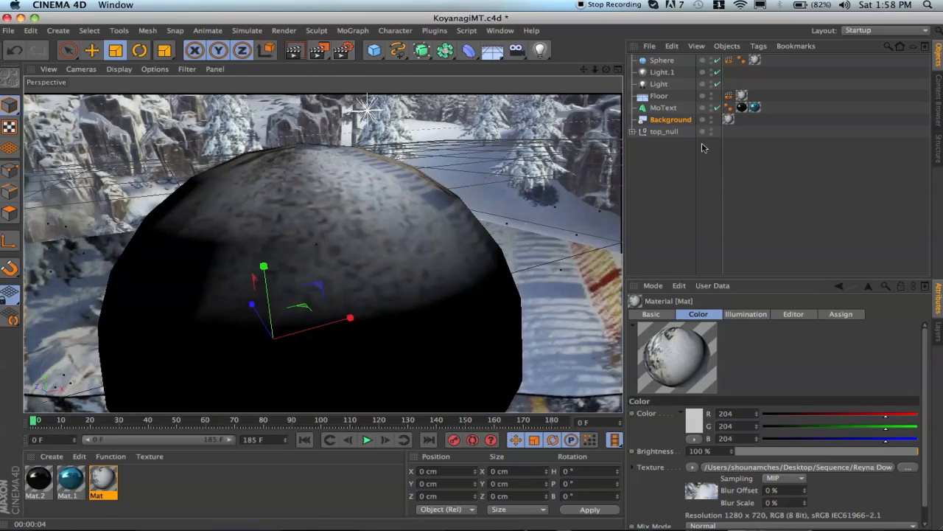
Replace the MoText object's text with "YOUR TEXT"
click(668, 119)
click(664, 107)
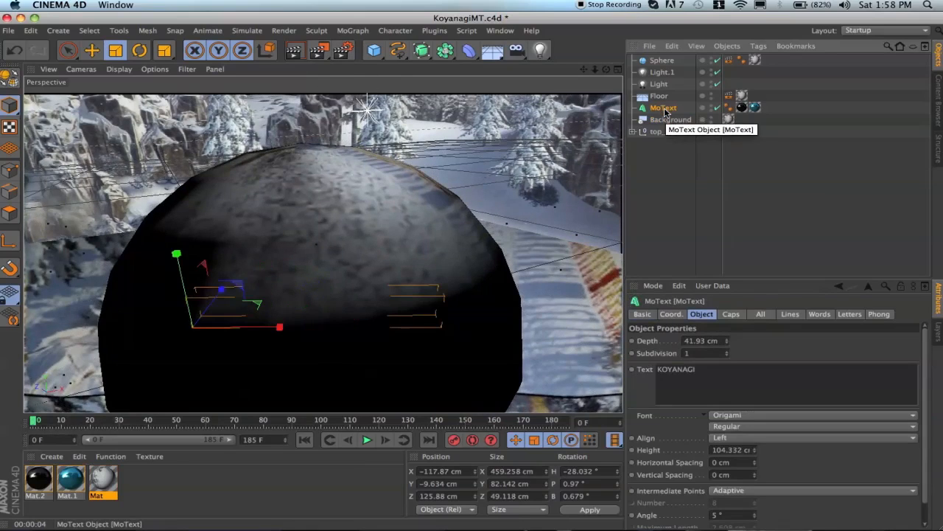
click(661, 369)
drag(665, 369, 639, 382)
click(703, 372)
click(663, 109)
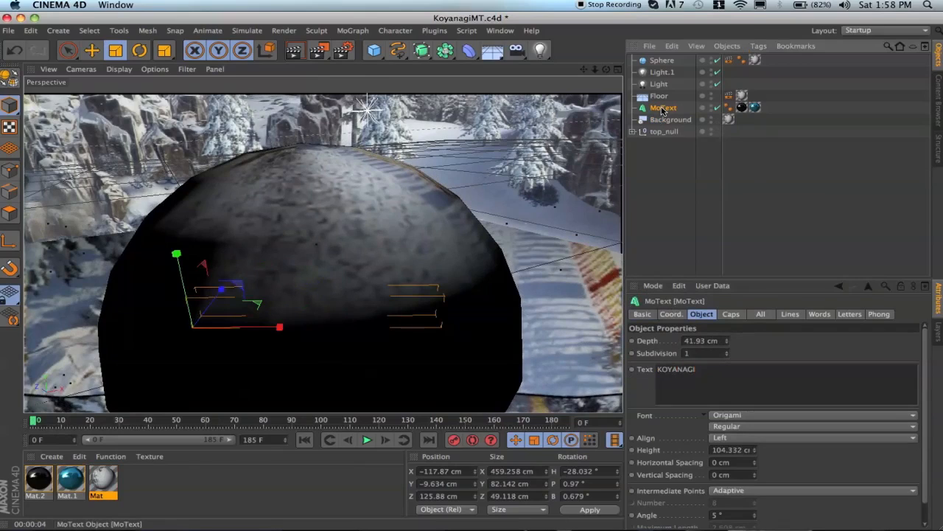
click(698, 316)
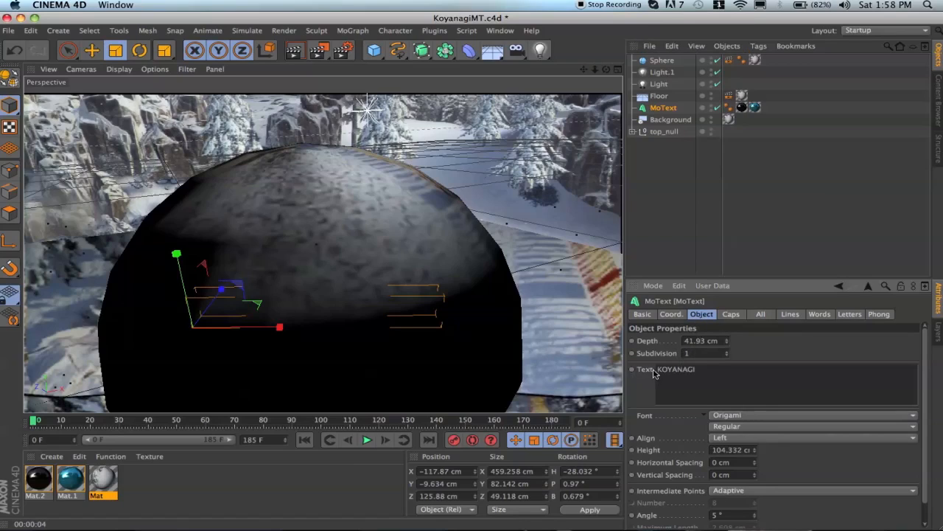
drag(704, 370, 618, 369)
key(BackSpace)
text(YOUR TEXT)
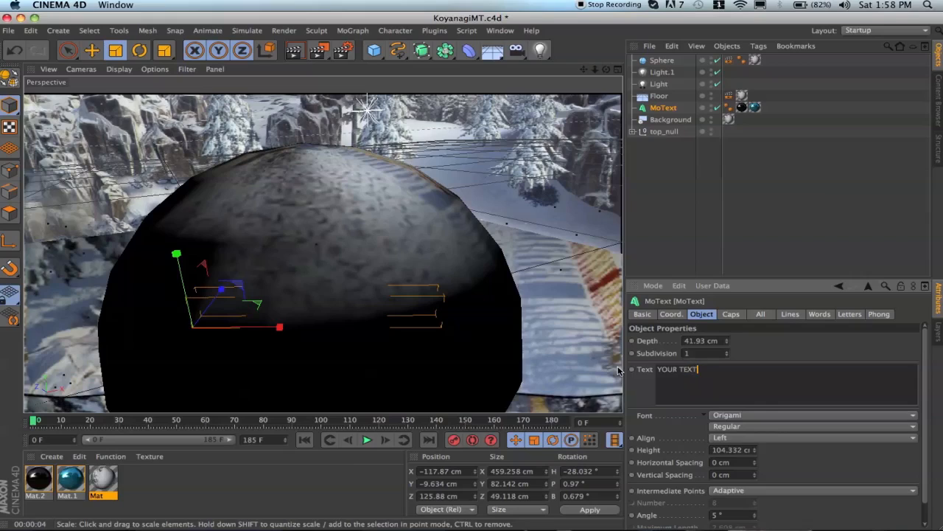
click(786, 350)
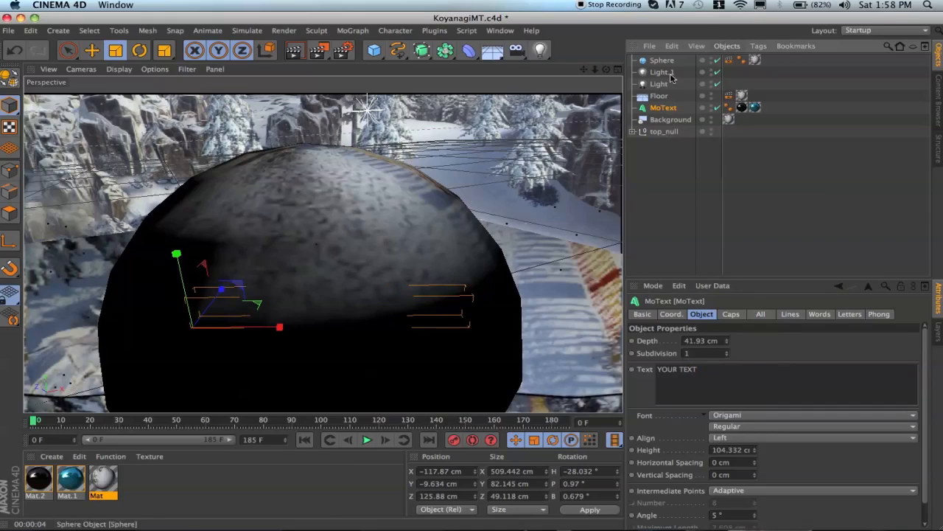
Hide the Sphere in the editor and render a preview of the perspective view
click(703, 60)
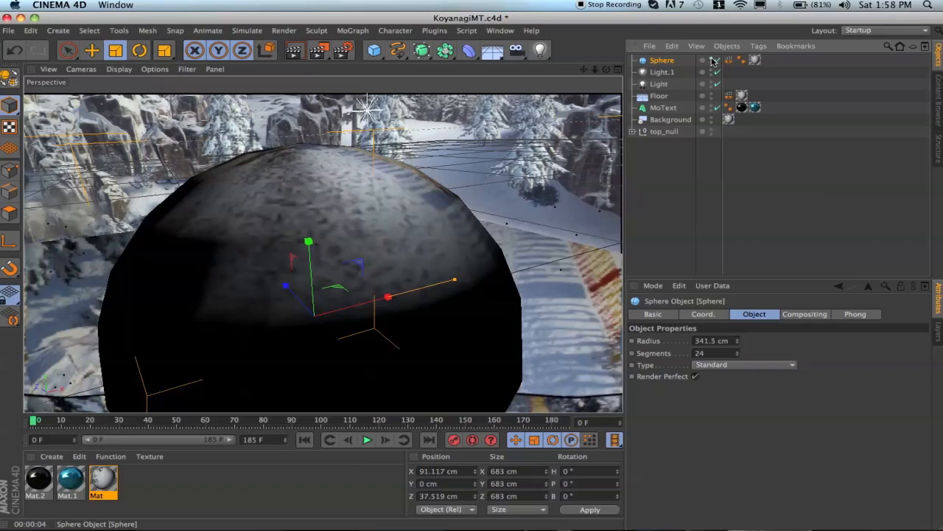
click(713, 61)
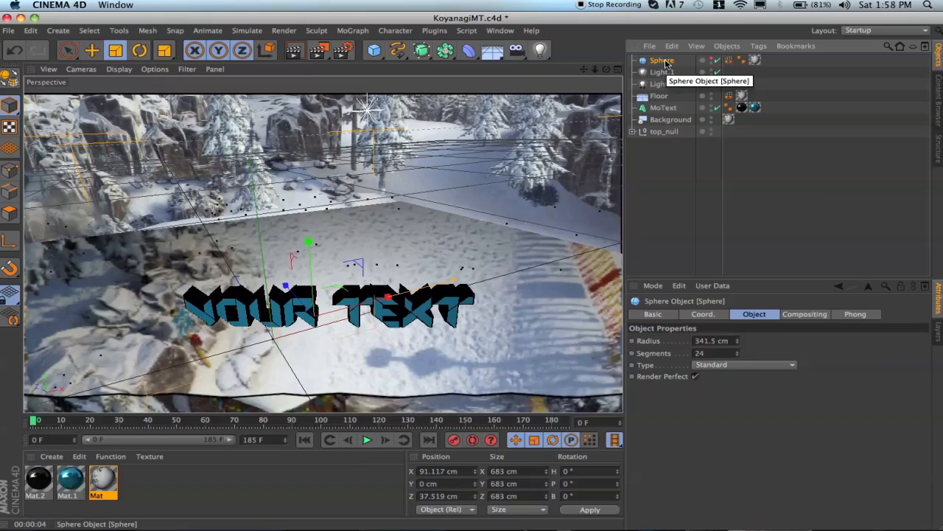
click(294, 52)
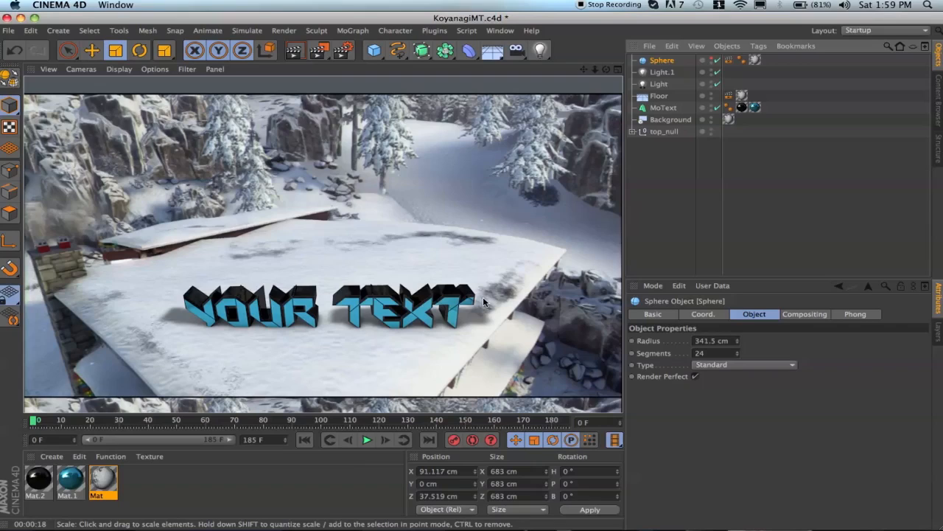
Select the Background object and then the MoText object to point out the scene's elements
click(674, 121)
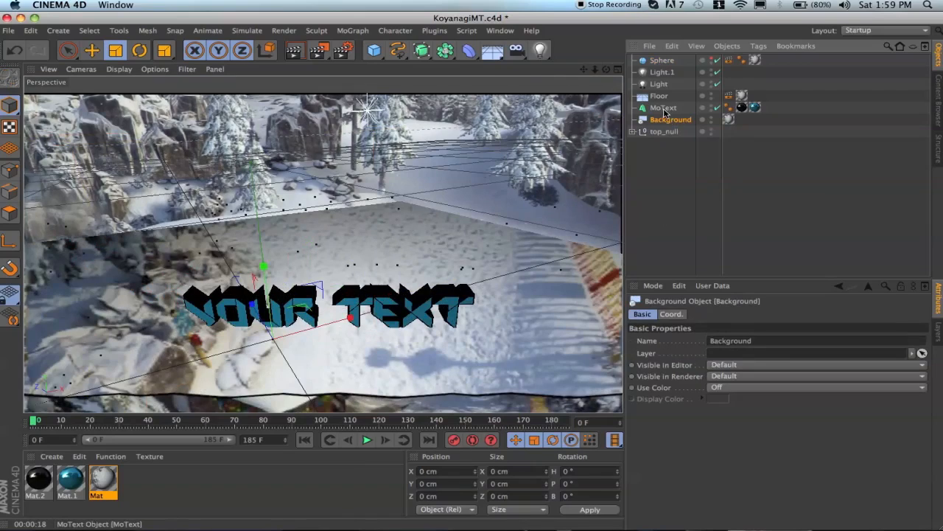
click(666, 109)
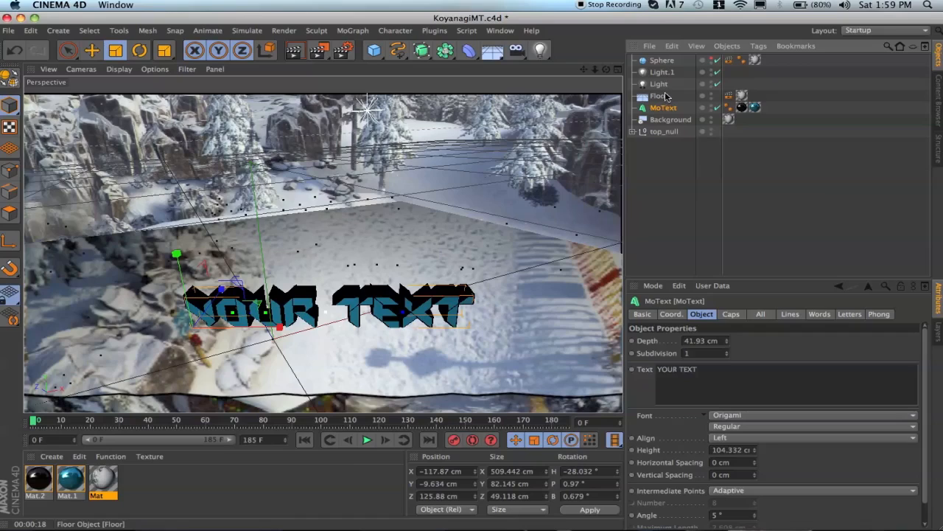
click(596, 4)
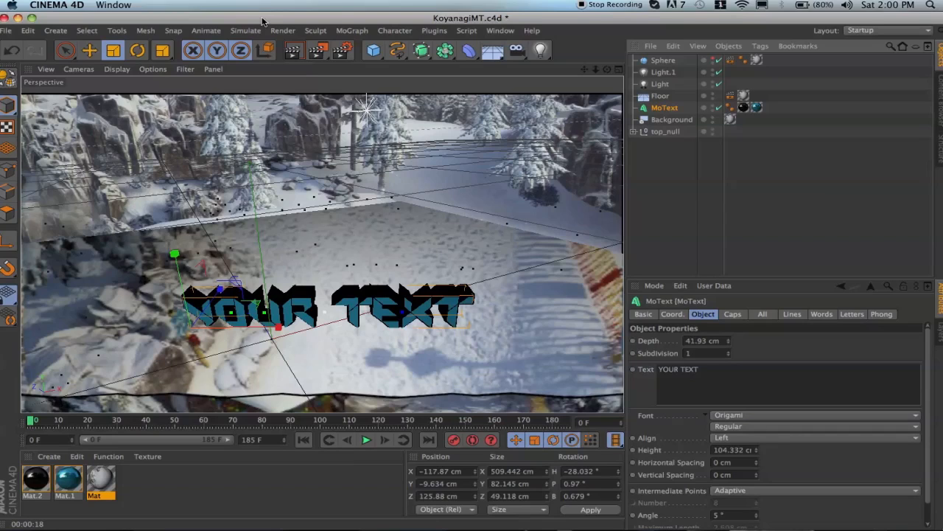
Check the output width and height in the Render Settings and choose Preview Range as the frame range
click(342, 51)
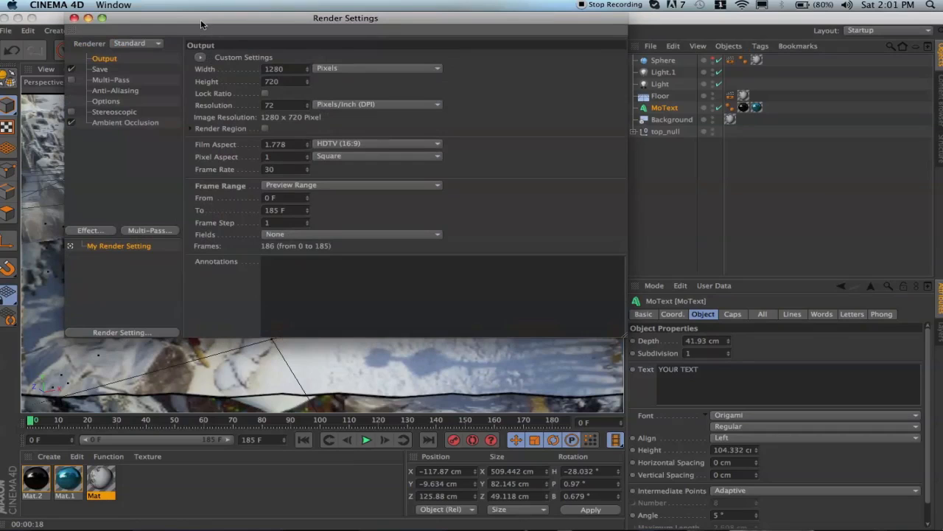
click(75, 19)
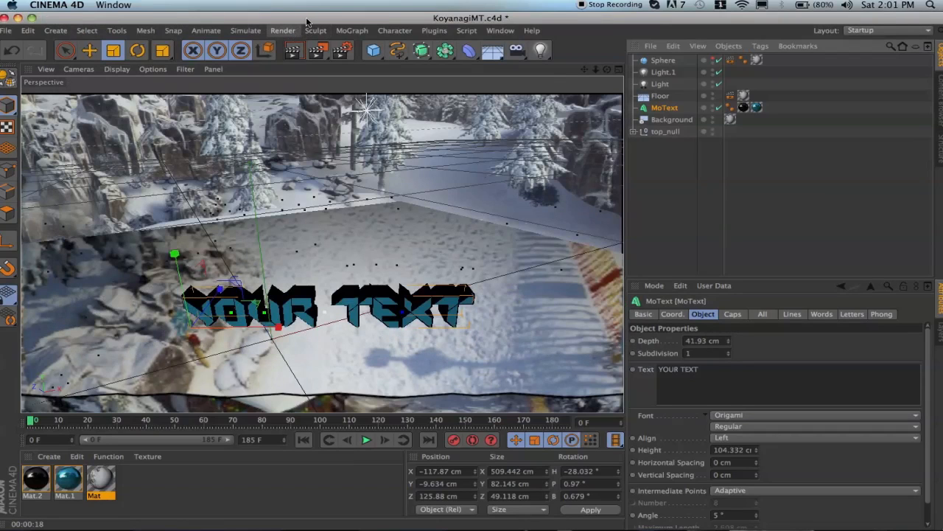
click(342, 53)
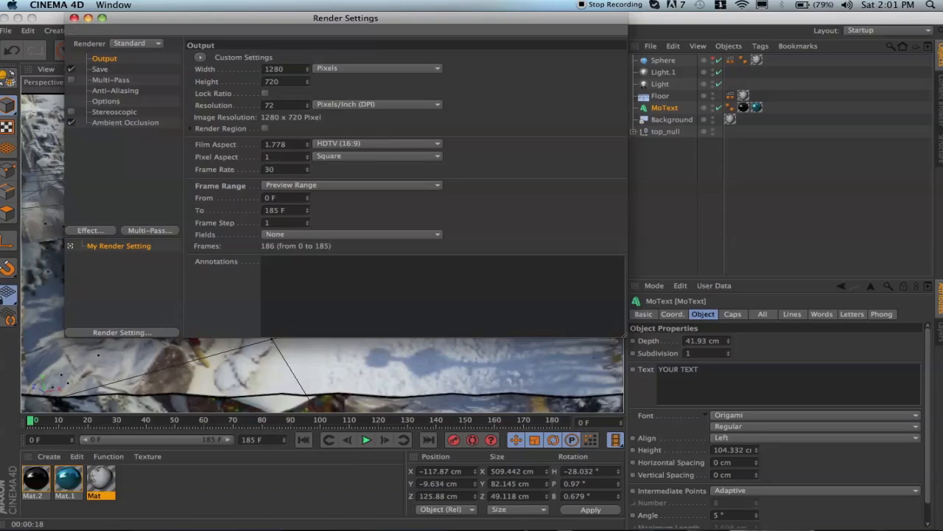
double_click(280, 68)
click(207, 82)
click(283, 187)
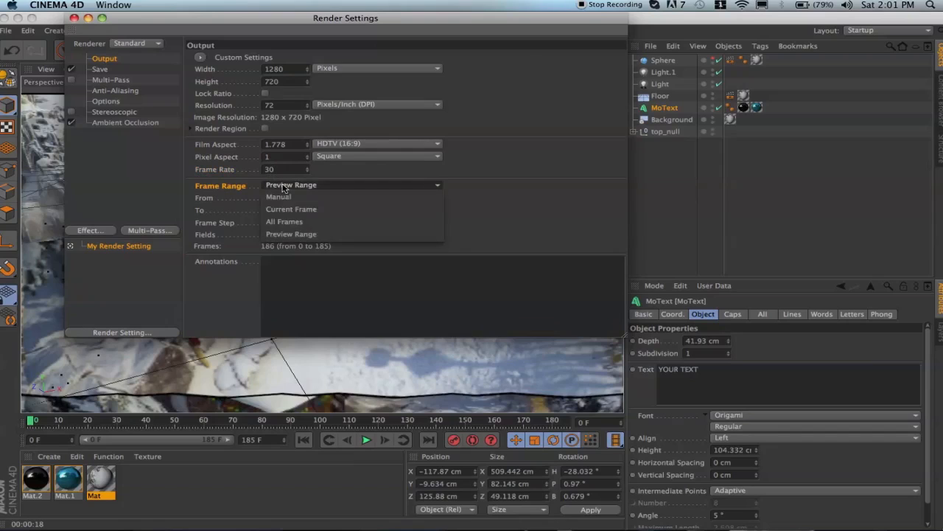
click(334, 235)
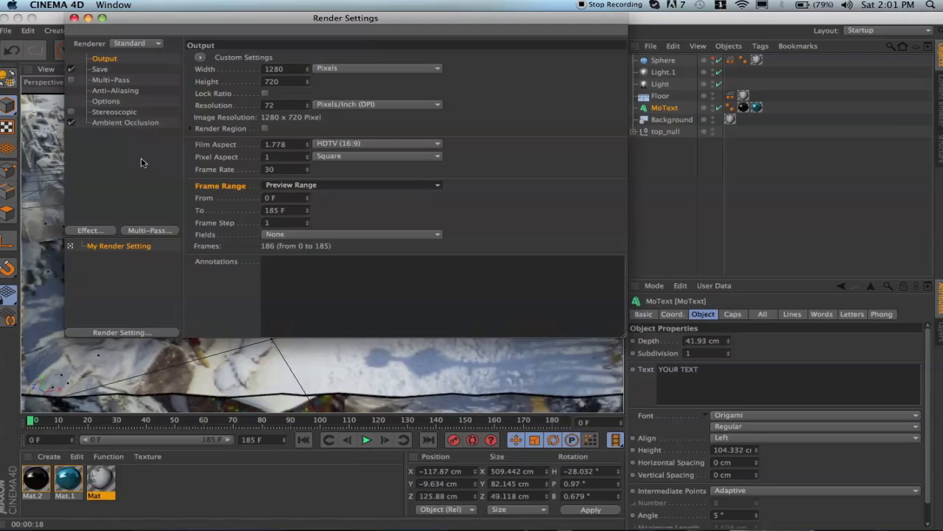
click(73, 17)
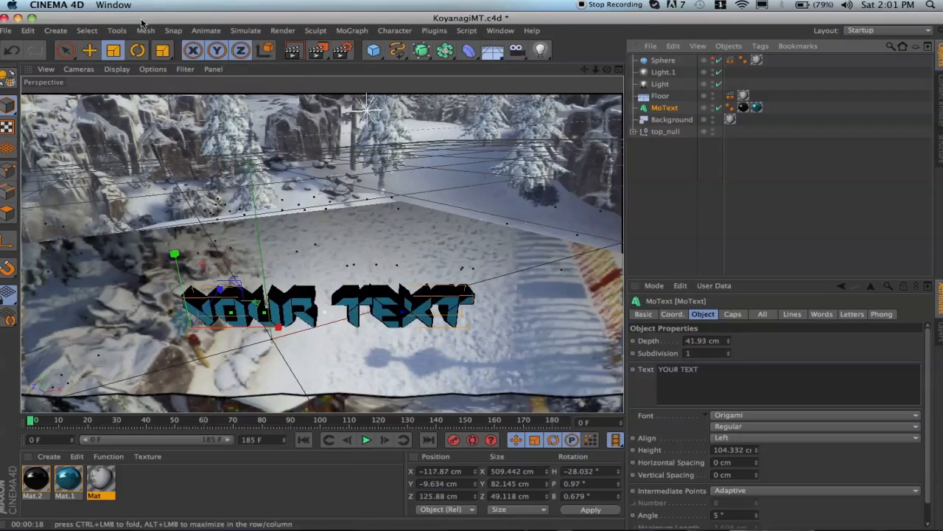
Scrub and play through the animation, and return to frame 0
drag(83, 422, 295, 421)
click(365, 439)
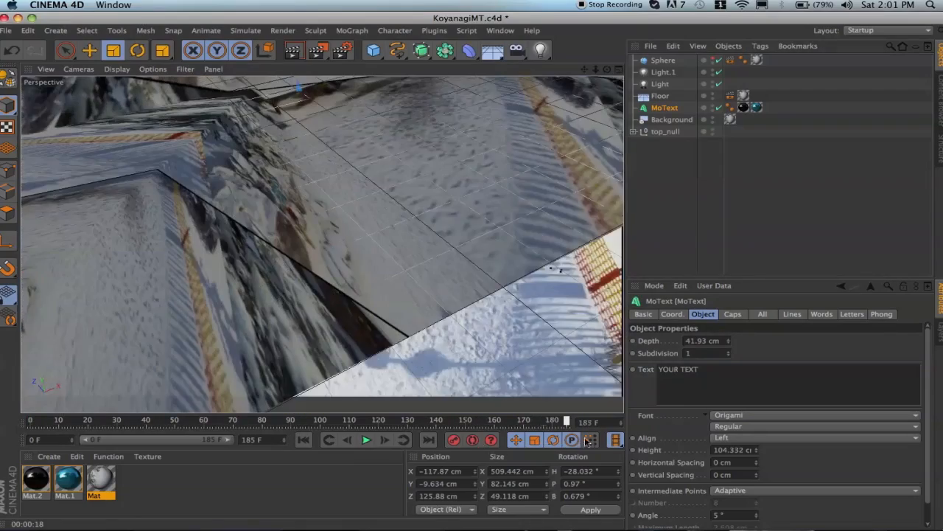
drag(549, 422, 1, 406)
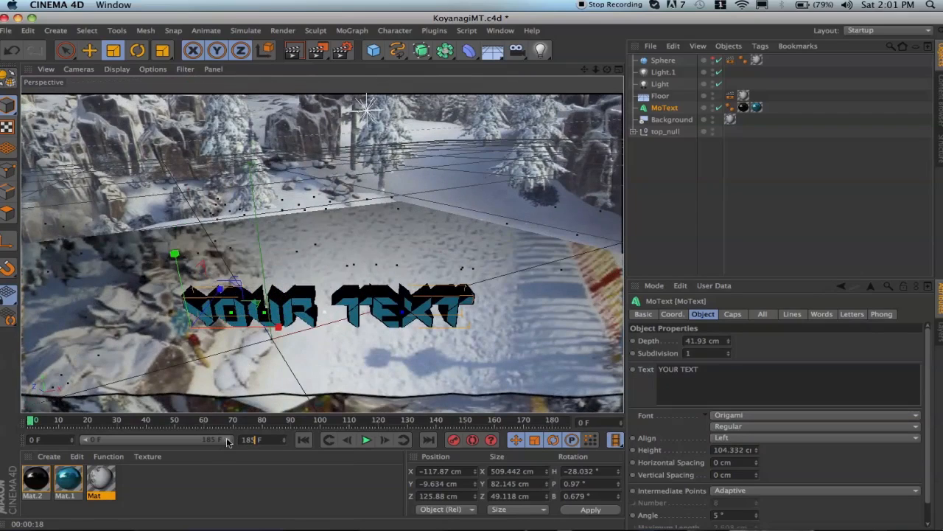
Try shortening the timeline's preview range, restore it to 185 F and scrub back to frame 0
drag(228, 440, 107, 441)
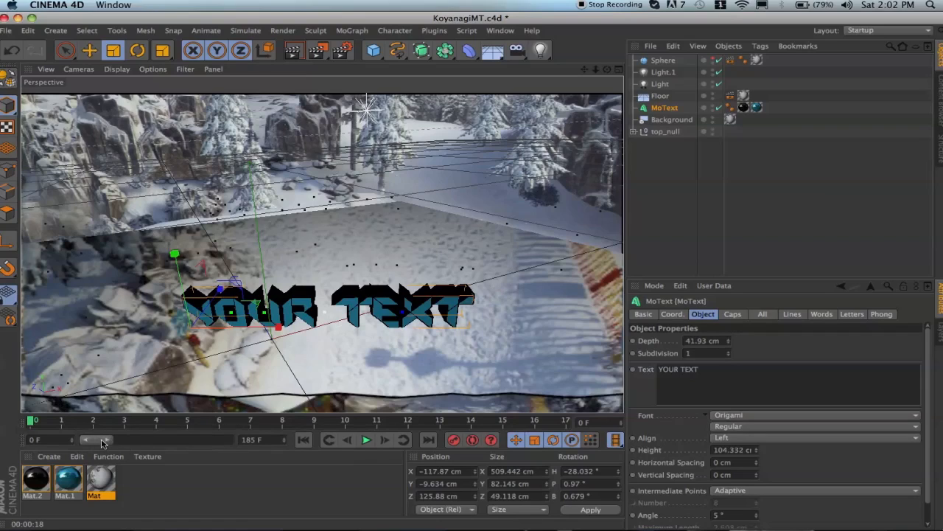
drag(110, 441, 249, 443)
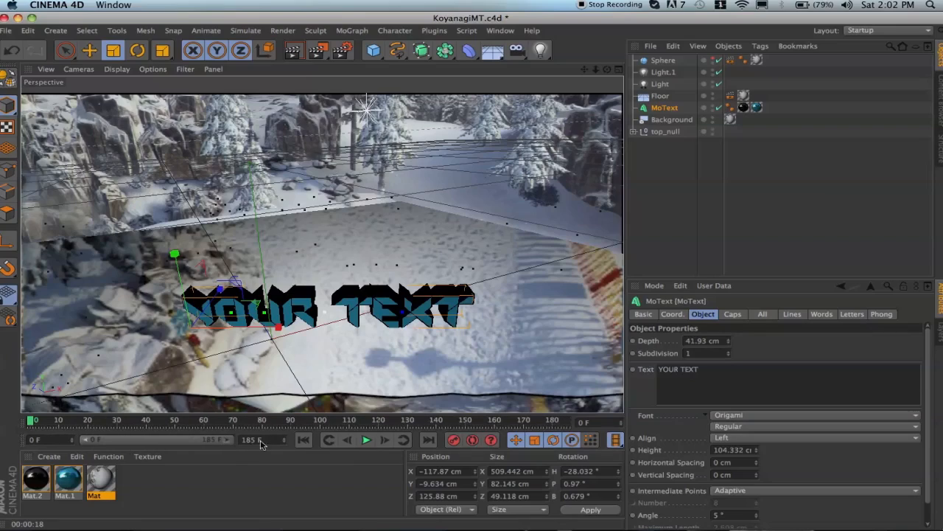
drag(166, 423, 1, 418)
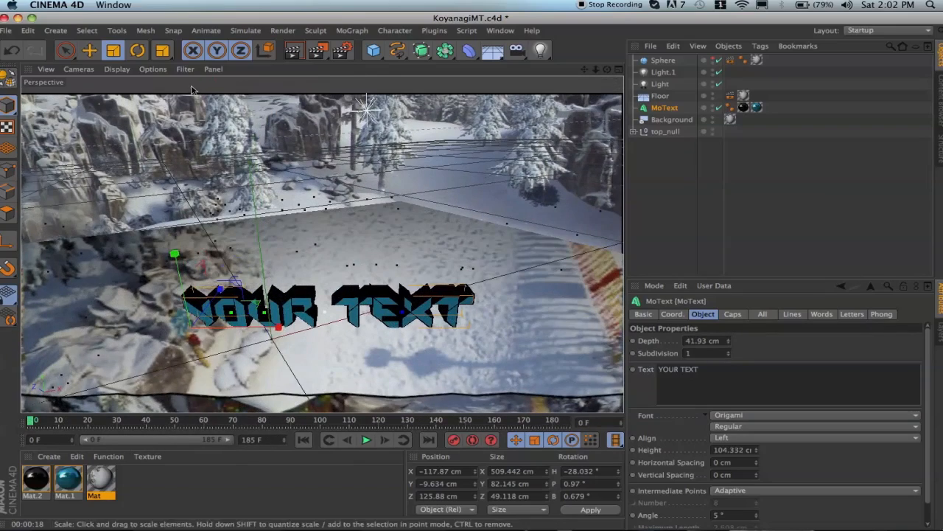
Choose Preview Range for the render's frame range again and show the render's Save settings
click(342, 50)
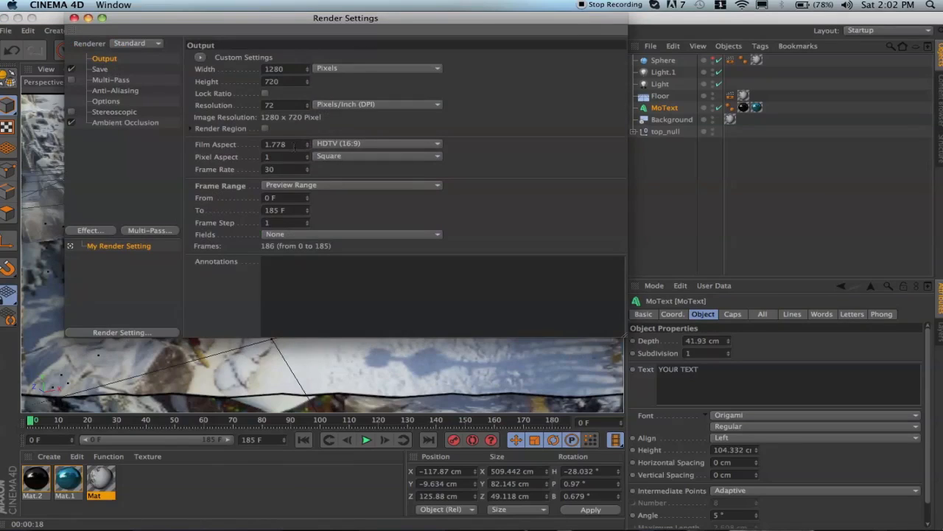
click(311, 186)
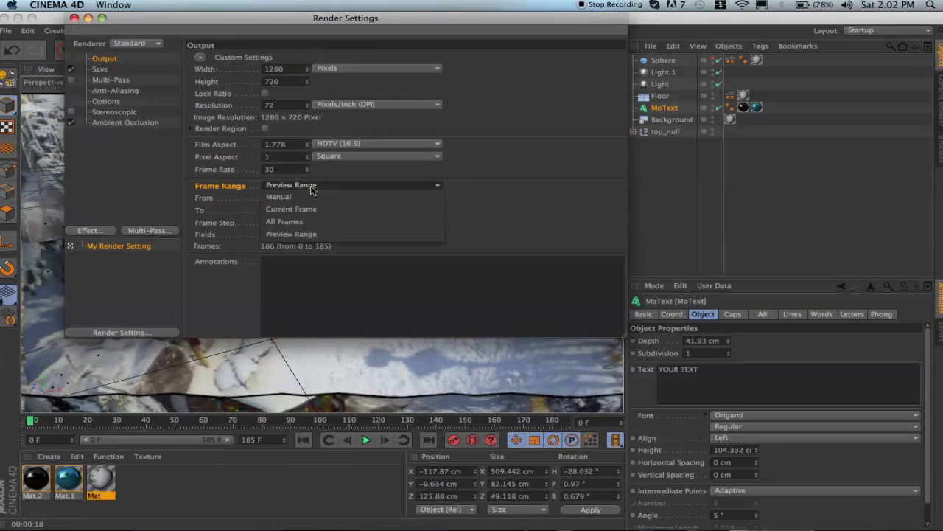
click(311, 234)
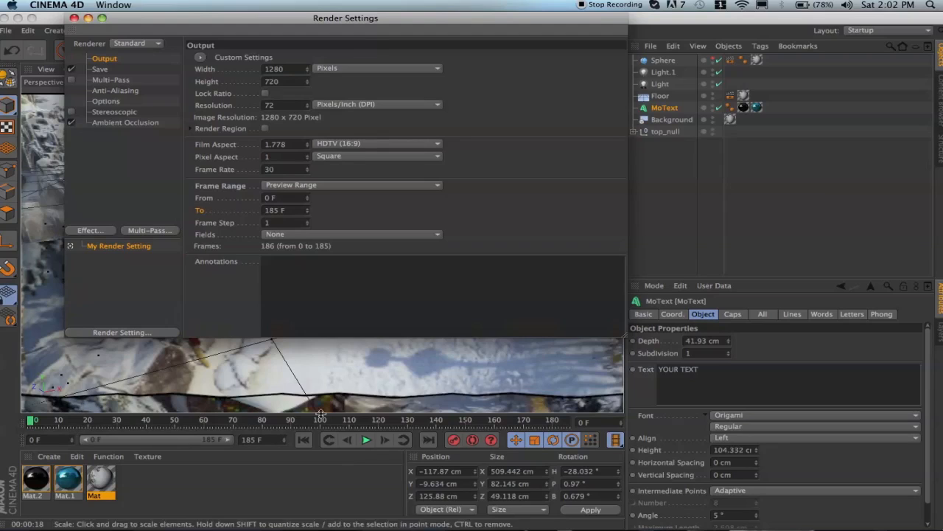
click(100, 69)
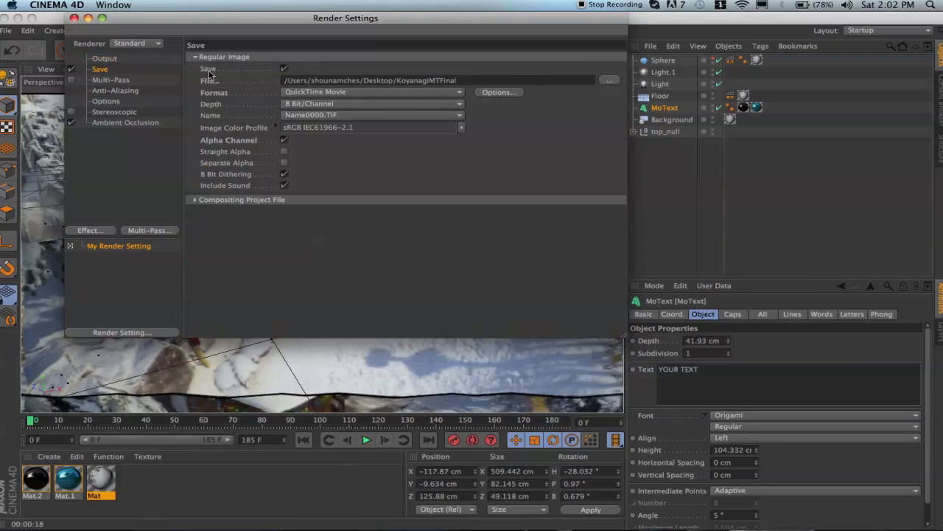
Check the render's output file name and Desktop location, and choose QuickTime Movie as the output format
click(608, 80)
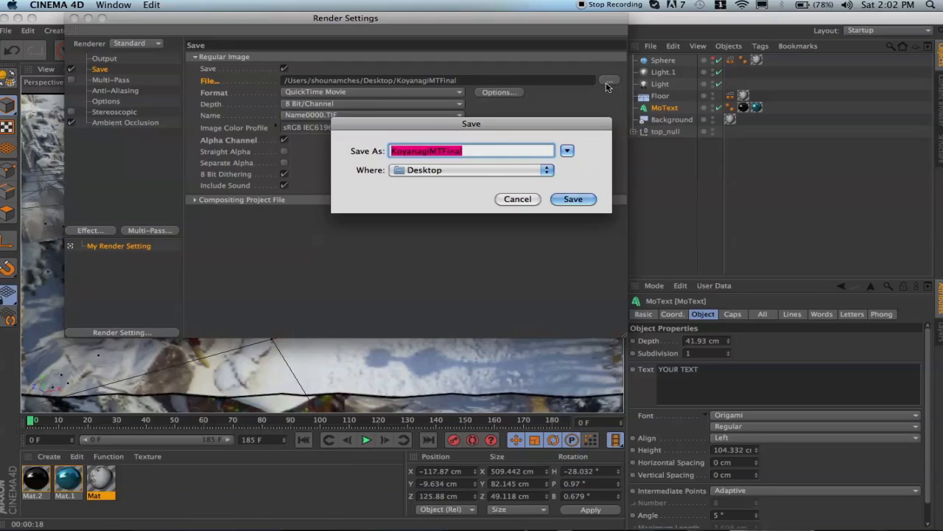
click(483, 156)
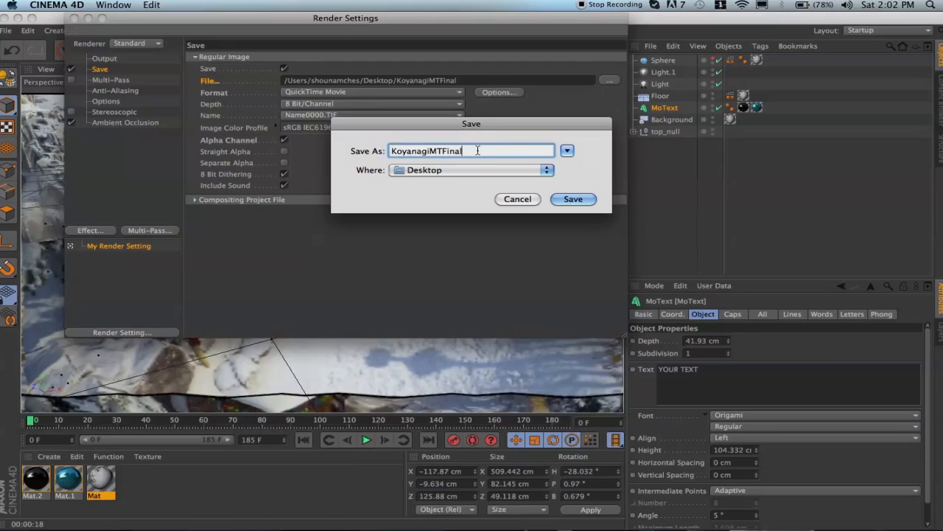
click(526, 199)
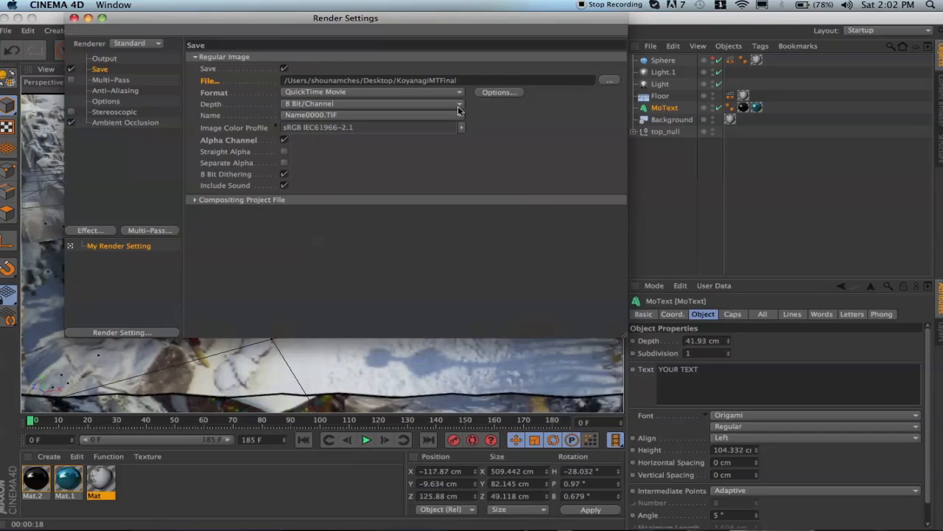
click(319, 93)
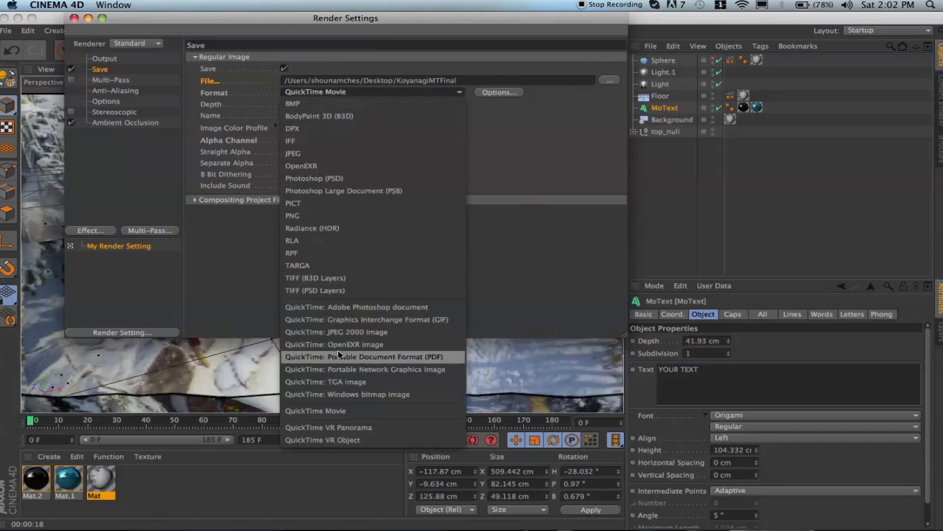
click(339, 411)
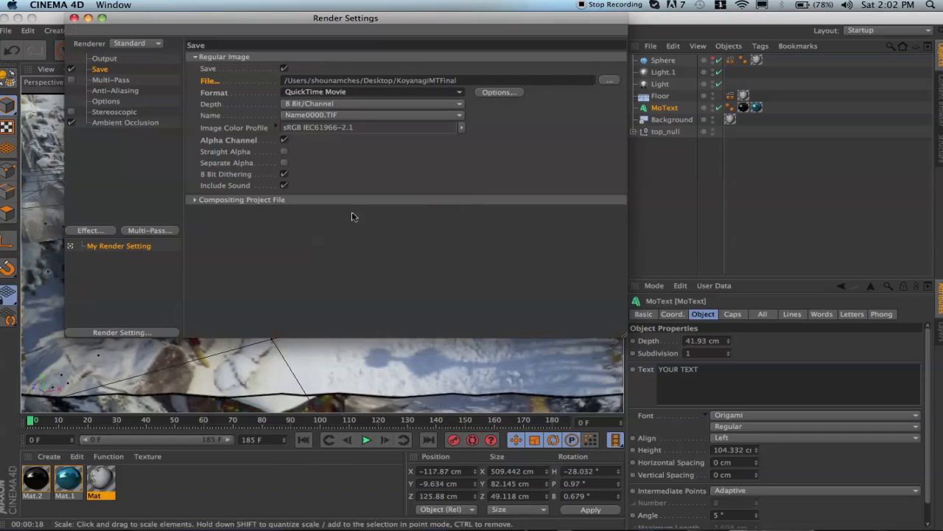
Set the QuickTime compression type to H.264, keeping 30 frames per second and Best quality, and accept the settings
click(495, 94)
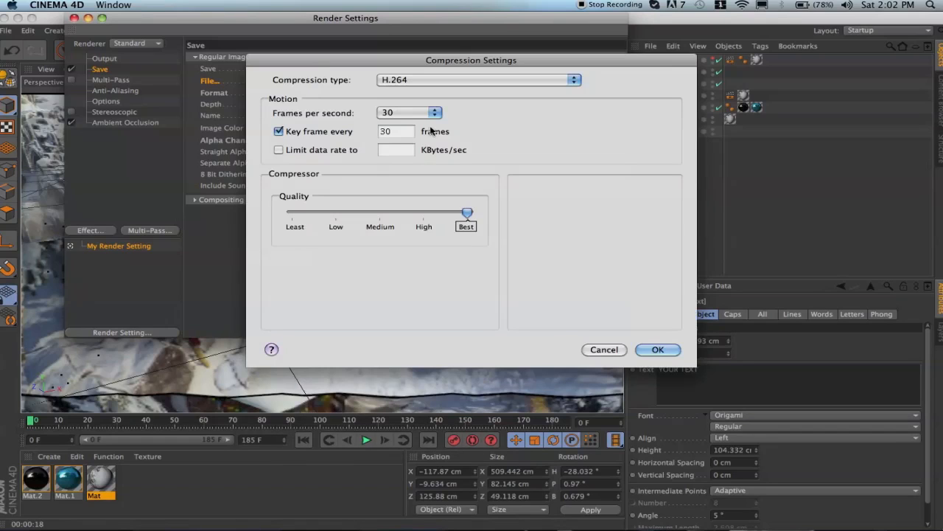
click(409, 80)
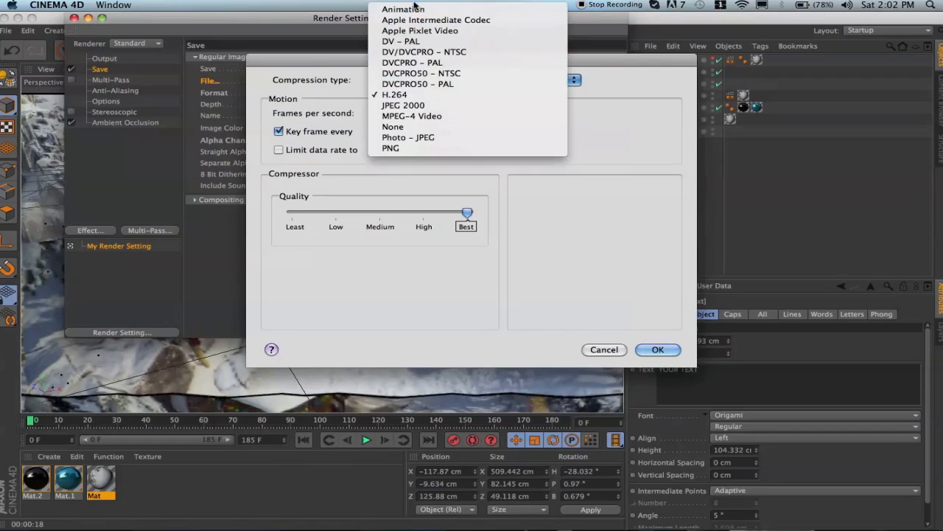
click(411, 97)
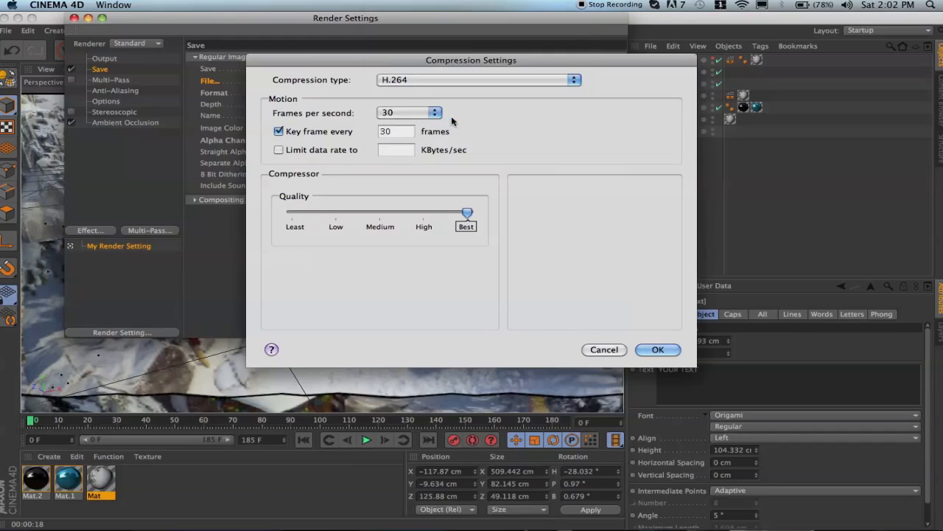
click(427, 114)
click(497, 126)
click(657, 349)
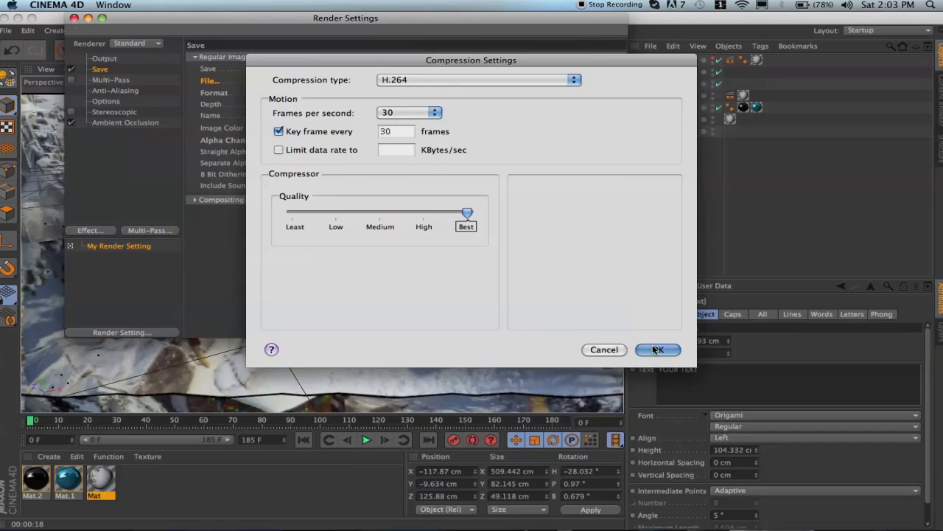
Review the Multi-Pass, Save and Anti-Aliasing sections of the Render Settings
click(112, 79)
click(115, 90)
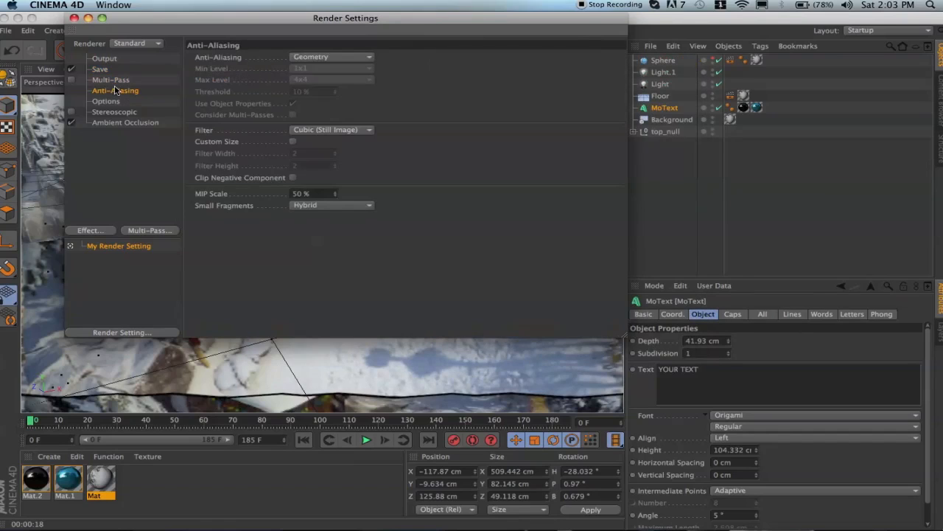
click(74, 18)
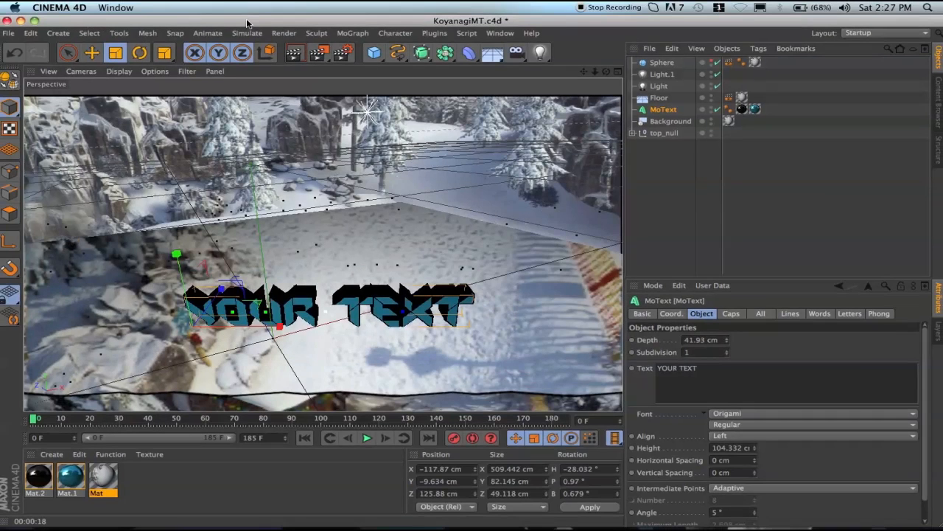
click(343, 52)
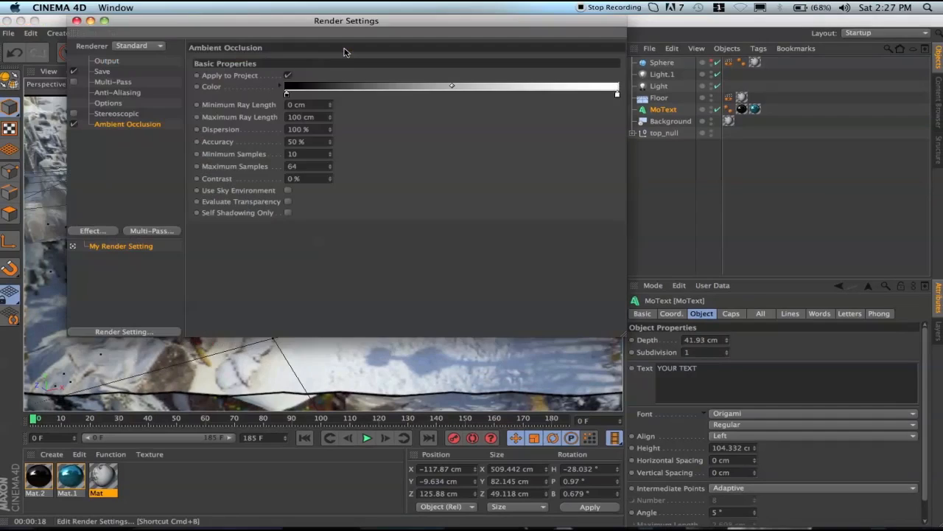
click(103, 72)
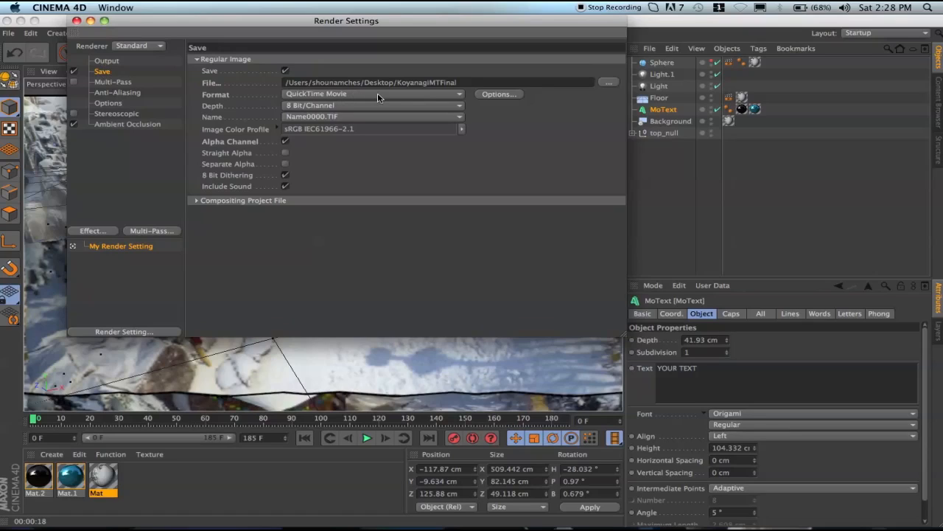
click(106, 94)
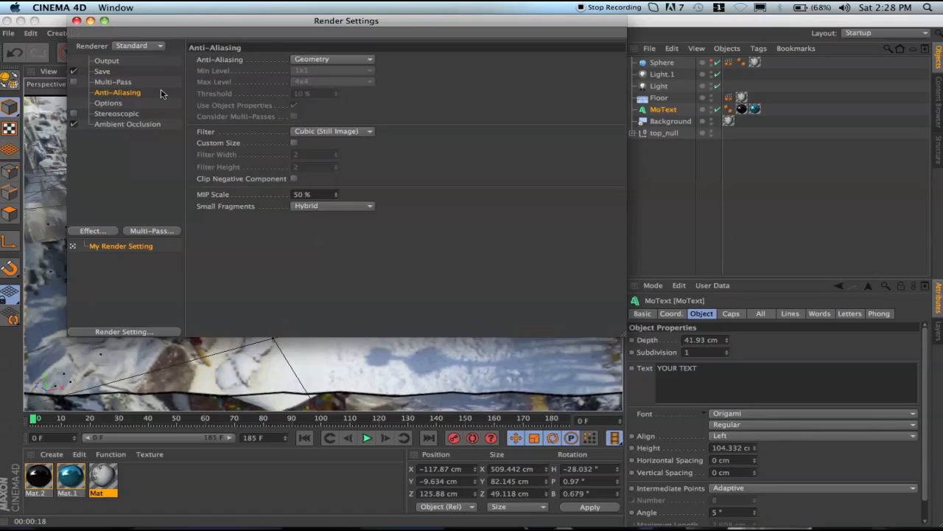
Try Best as the anti-aliasing mode and return it to Geometry
click(322, 59)
click(417, 77)
click(354, 62)
click(351, 94)
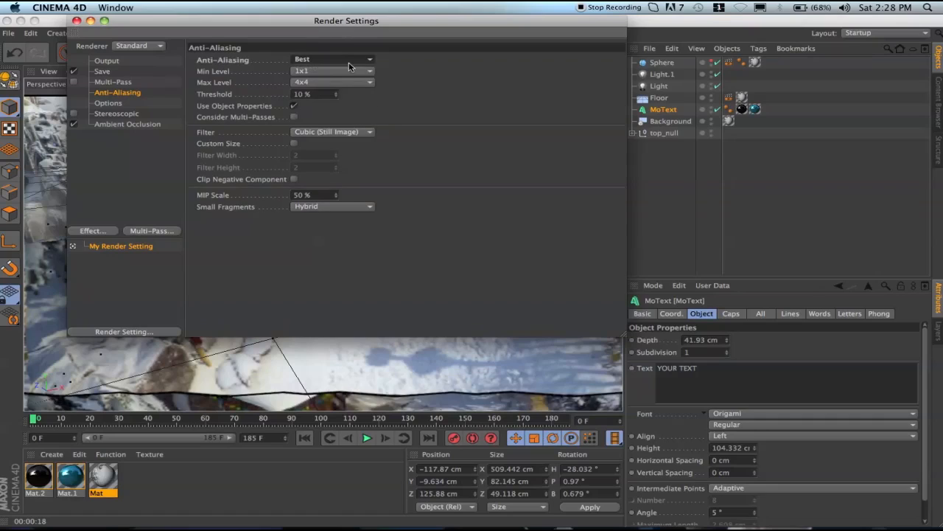
click(351, 62)
click(343, 83)
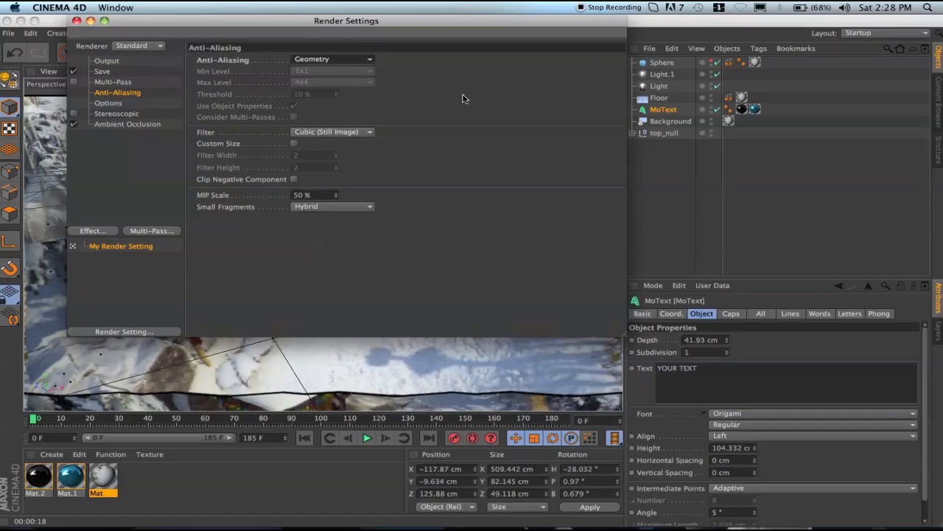
Choose Geometry again as the render's anti-aliasing mode, leaving Ambient Occlusion enabled
click(364, 59)
click(373, 83)
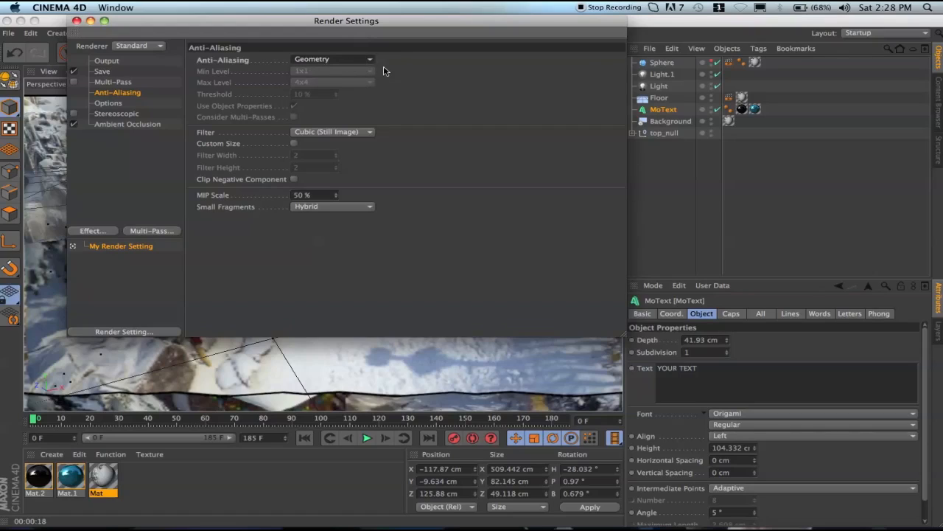
click(74, 124)
click(331, 59)
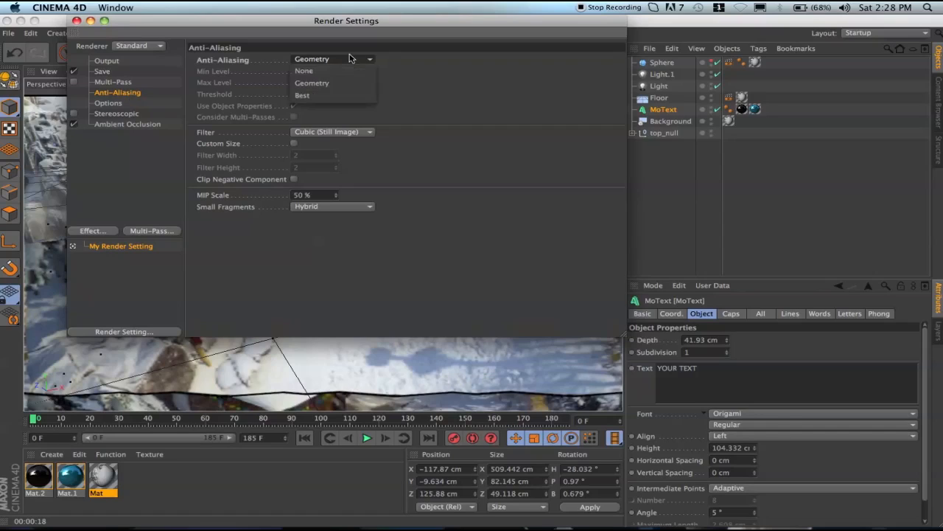
click(354, 83)
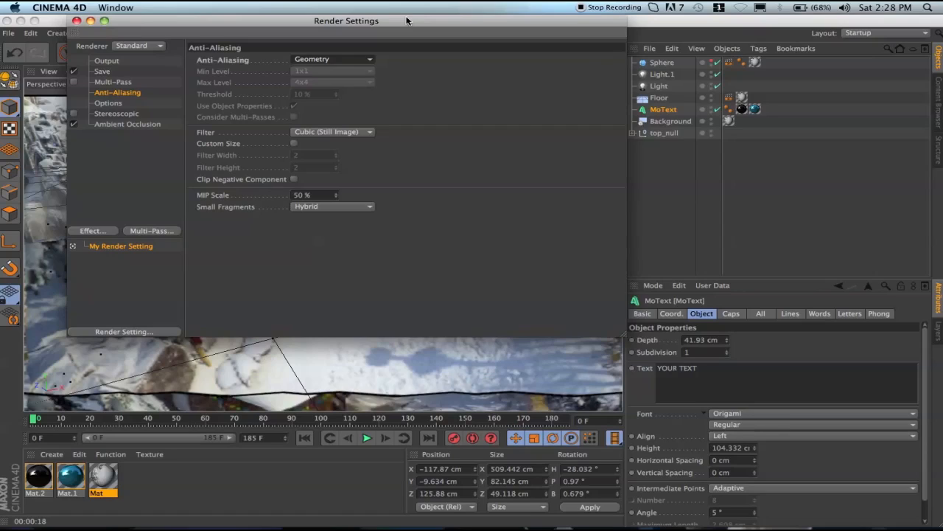
click(342, 61)
click(414, 84)
click(364, 62)
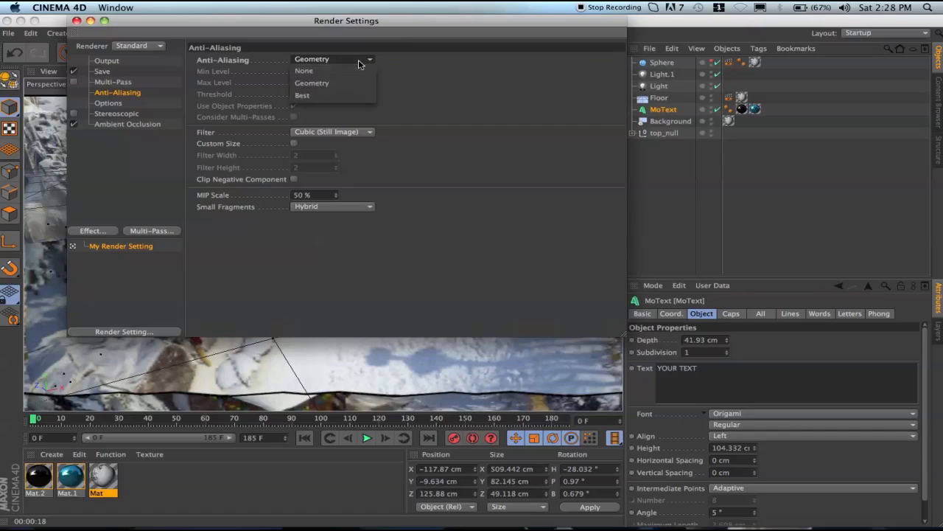
click(412, 93)
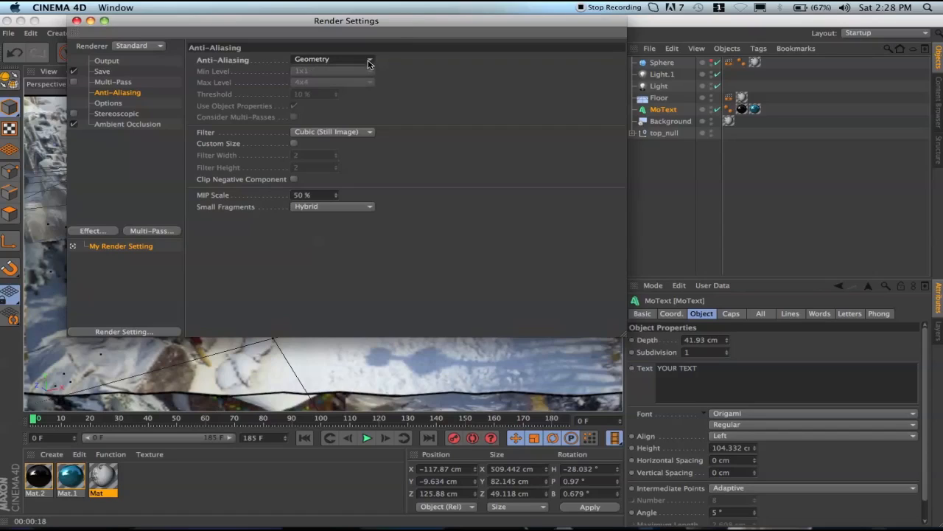
click(368, 62)
click(423, 94)
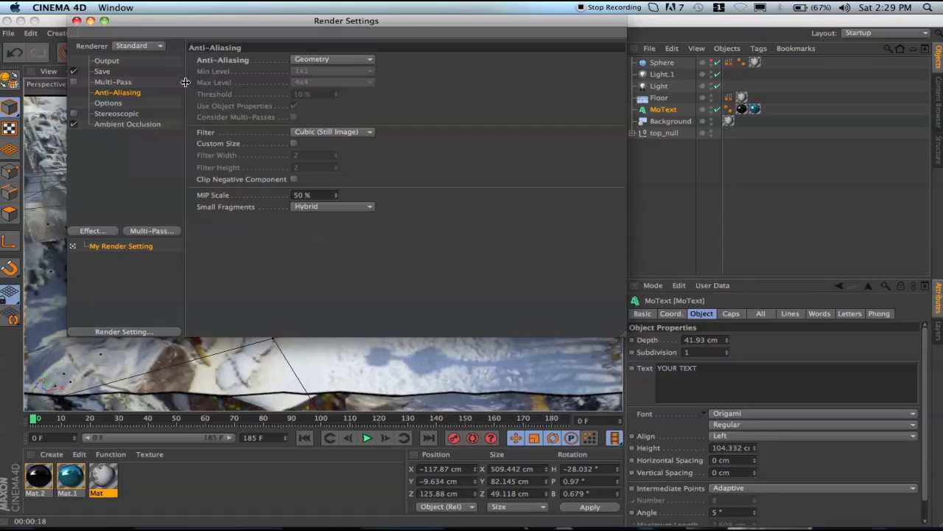
Look through the Options, Stereoscopic and Ambient Occlusion sections of the Render Settings
click(112, 105)
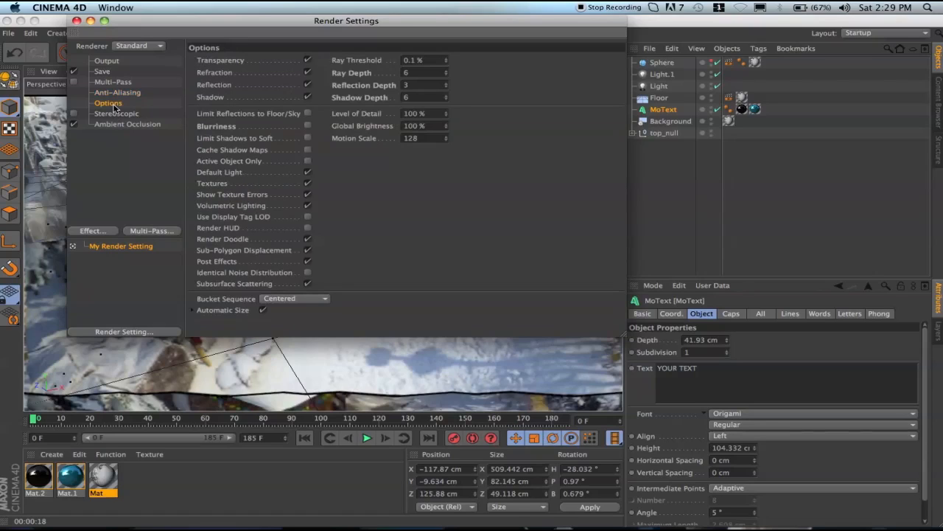
click(115, 114)
click(116, 125)
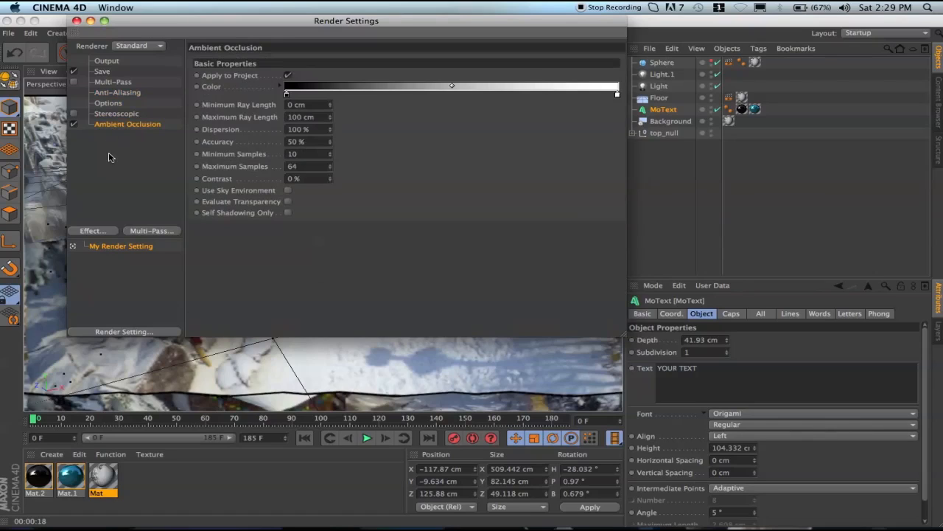
click(117, 93)
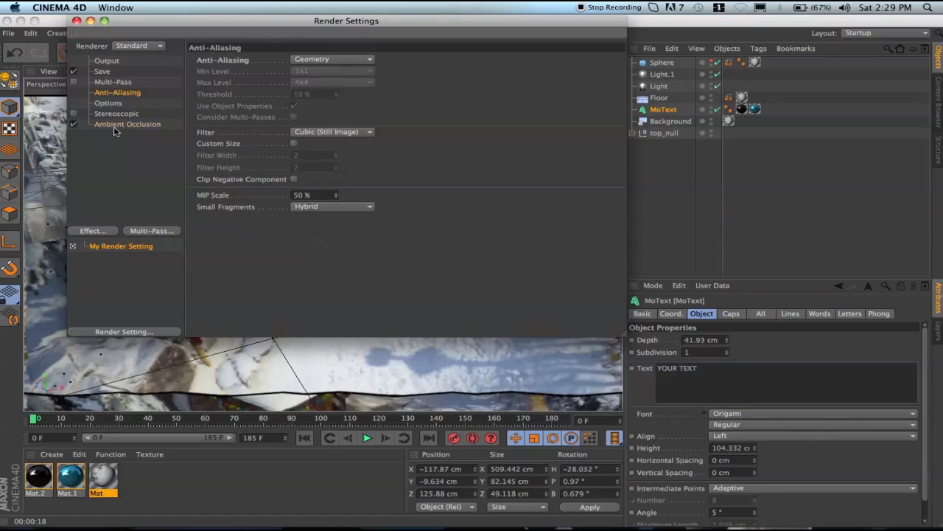
click(114, 129)
Examine the list of effects that can be added to the render setting, without adding any
click(108, 232)
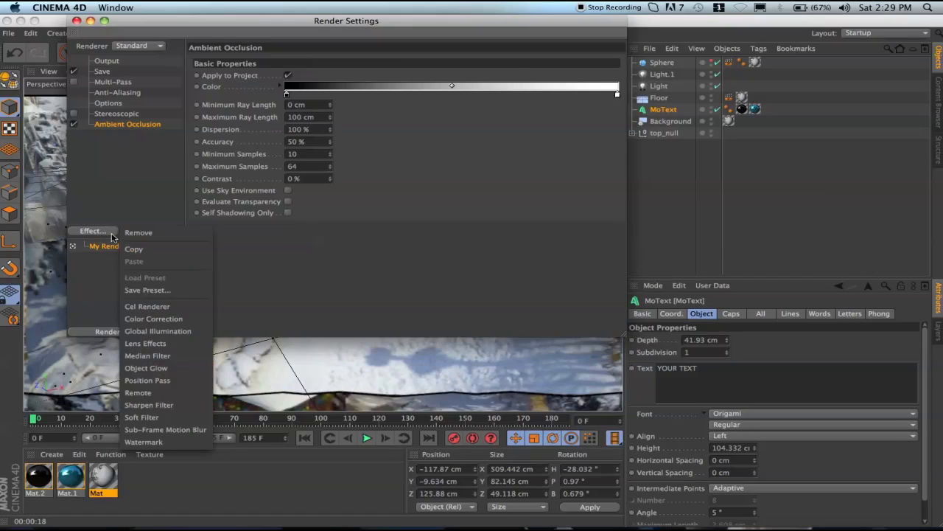
click(103, 233)
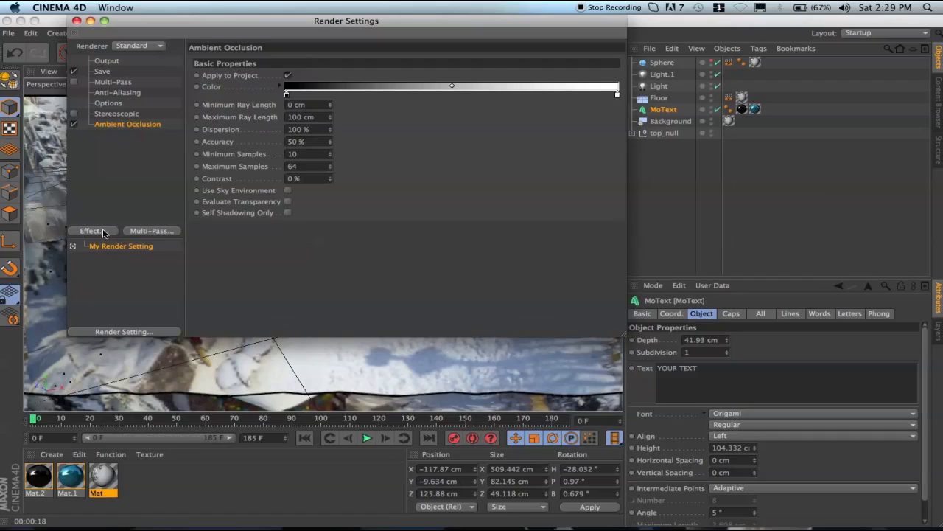
click(95, 235)
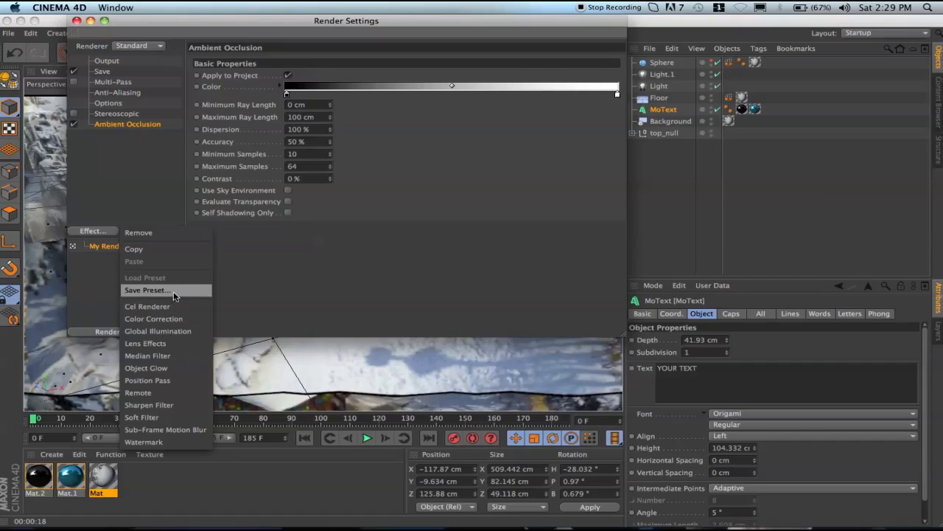
click(262, 284)
click(83, 231)
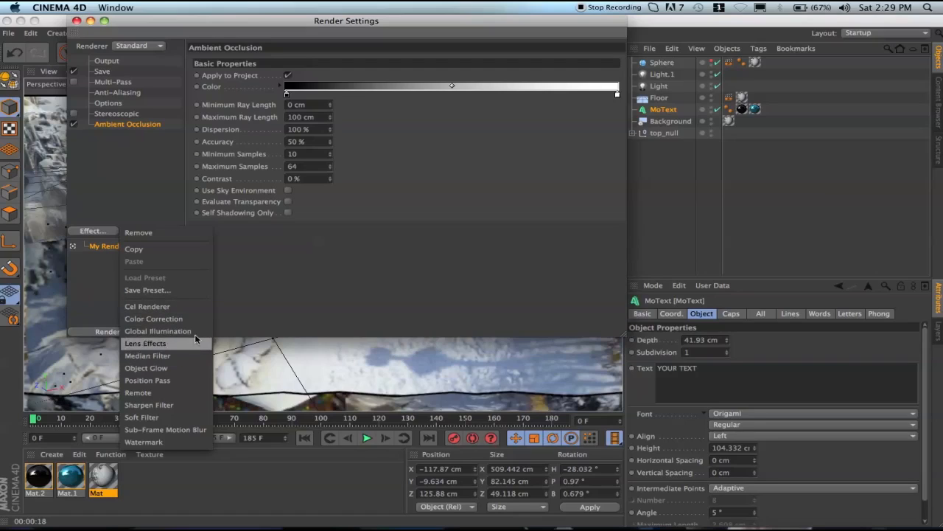
click(249, 281)
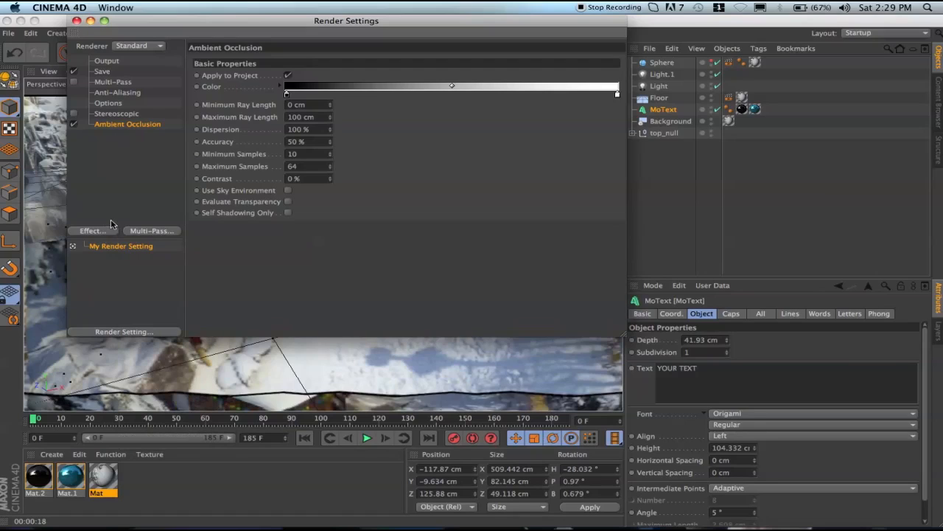
Turn Ambient Occlusion off and back on, and close the Render Settings
click(74, 125)
click(75, 125)
click(78, 22)
click(124, 10)
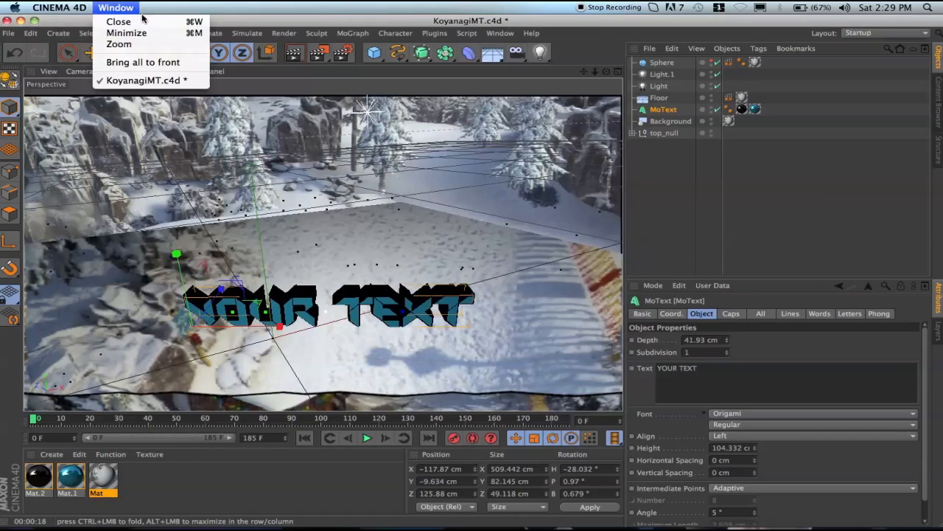
click(249, 31)
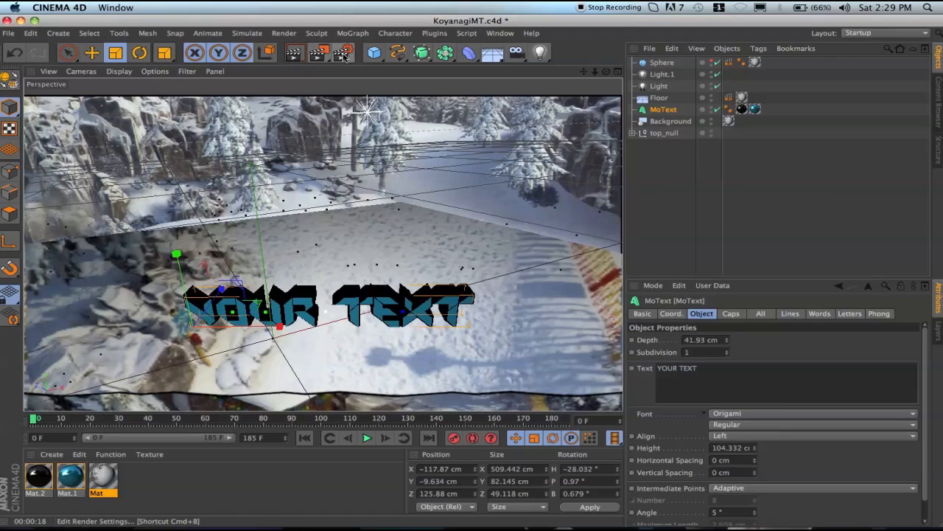
Reopen the Render Settings to check the Options section, and close them
click(343, 55)
click(76, 21)
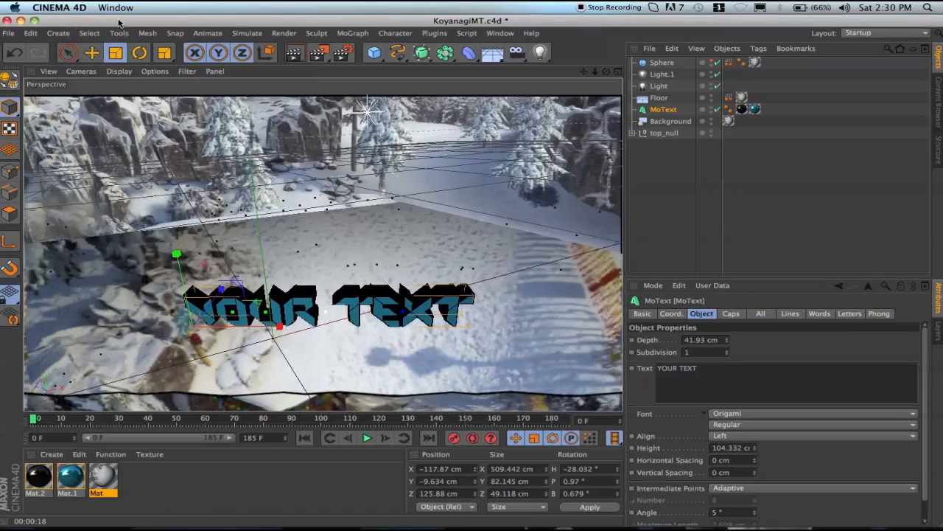
click(343, 56)
click(109, 103)
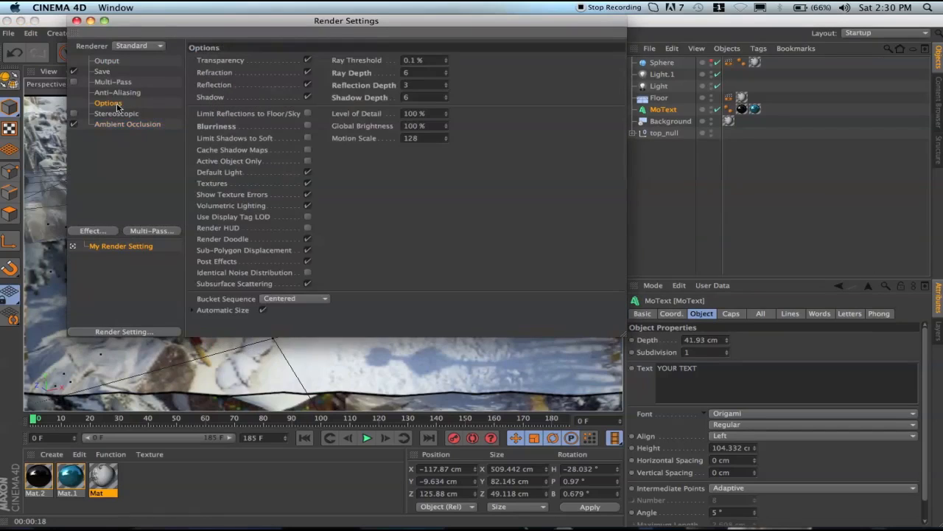
click(77, 22)
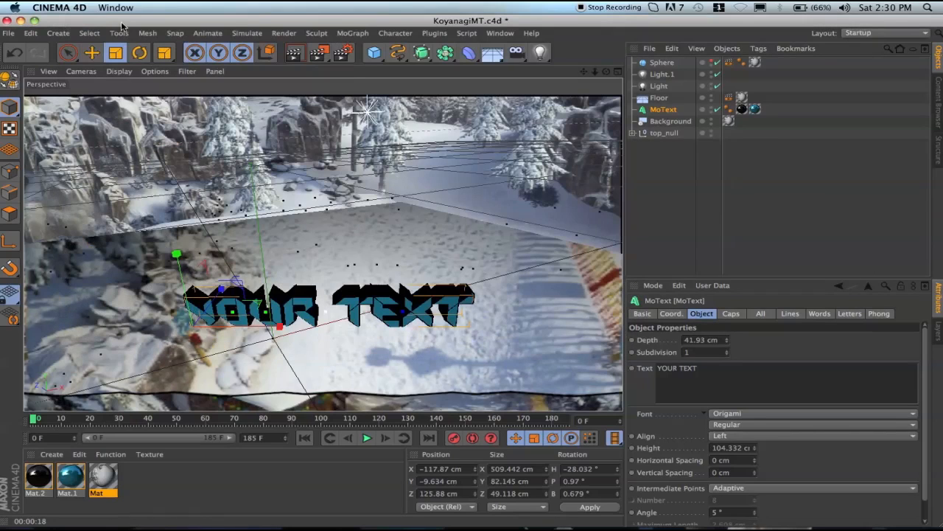
Recheck the Render Settings, close them, and add KoyanagiMT.c4d to the Render Queue without saving the project changes
click(344, 57)
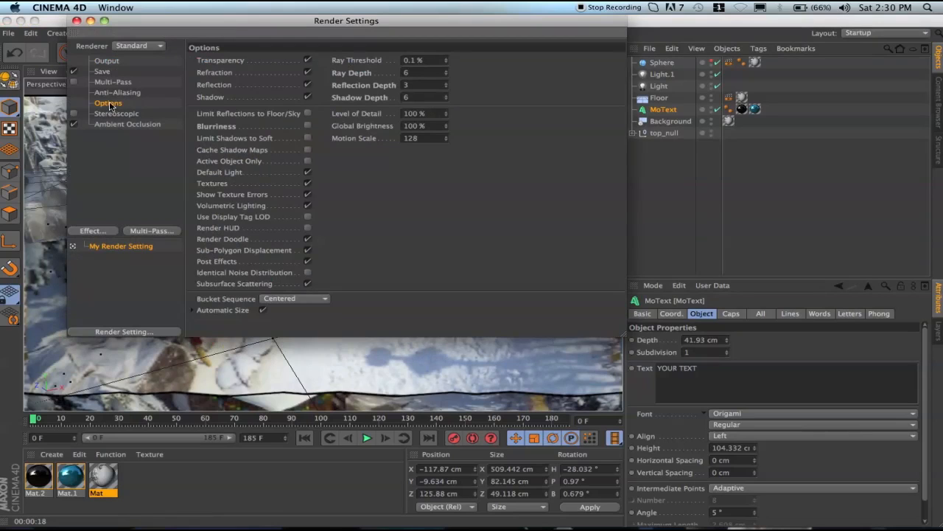
click(77, 20)
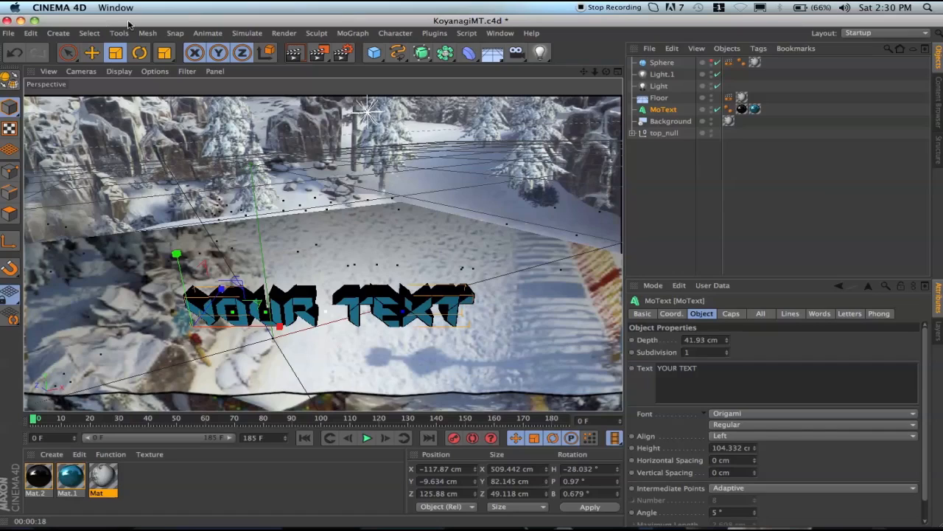
click(277, 34)
click(279, 30)
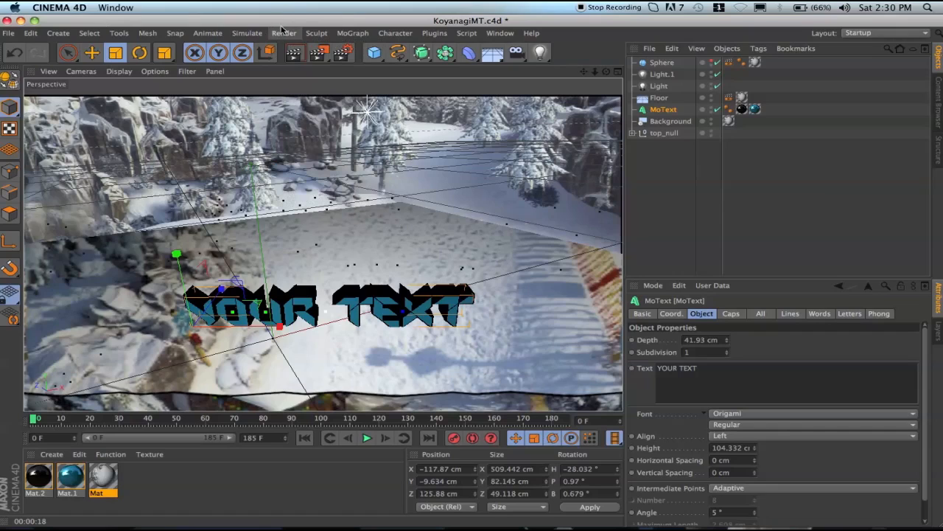
click(283, 34)
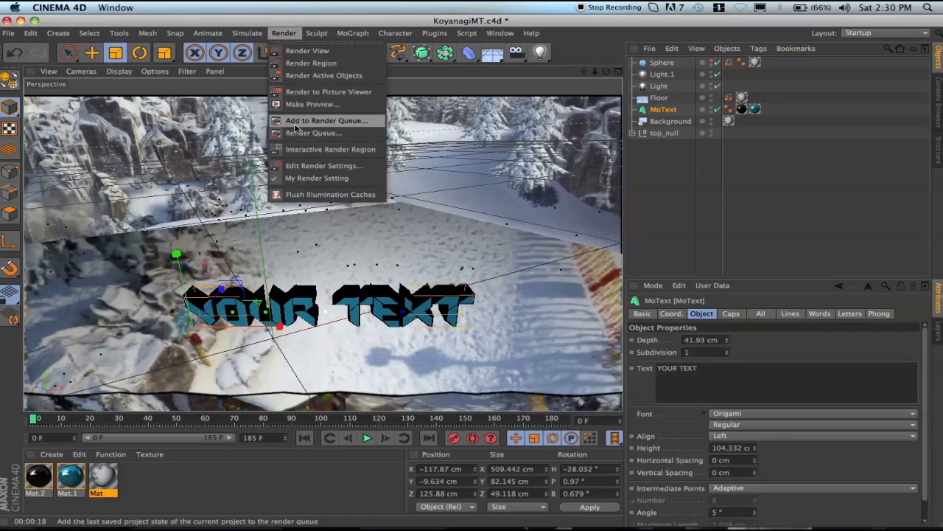
click(295, 124)
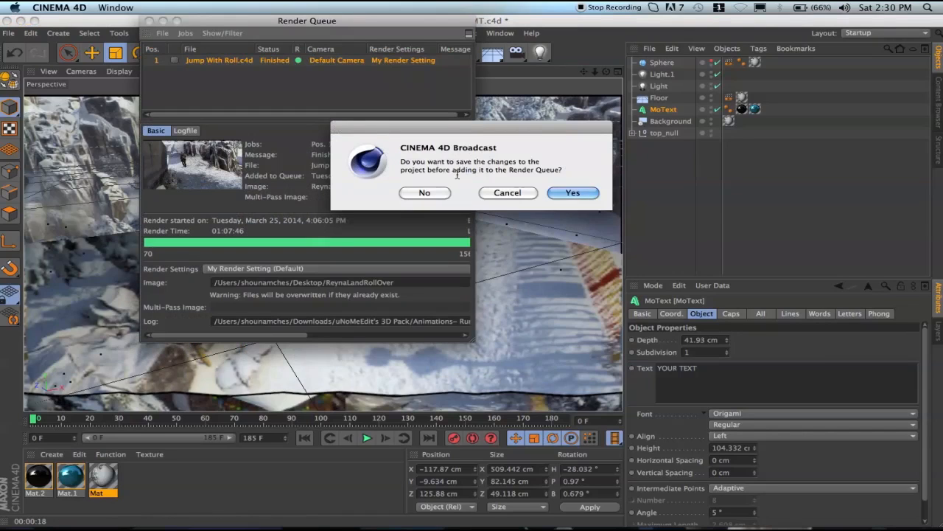
click(414, 194)
Remove the finished Jump With Roll.c4d job from the Render Queue and close the queue
click(216, 60)
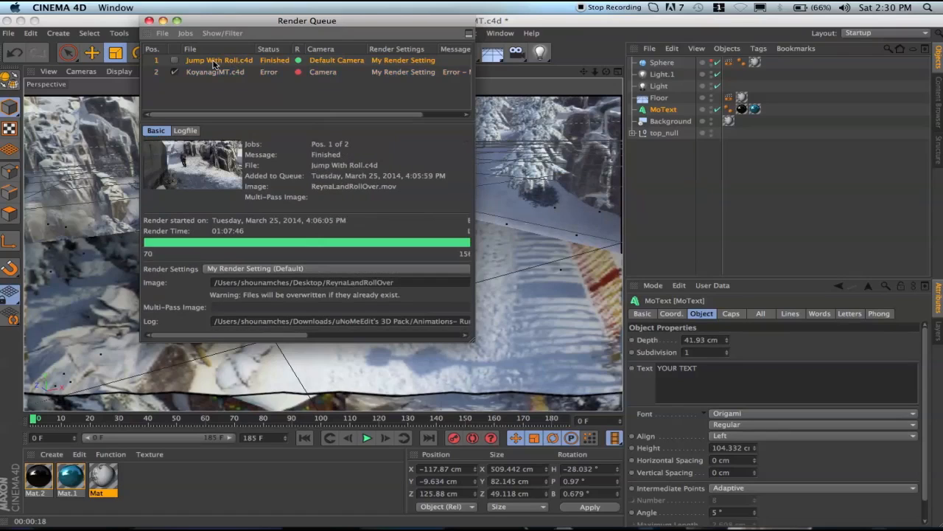
key(Delete)
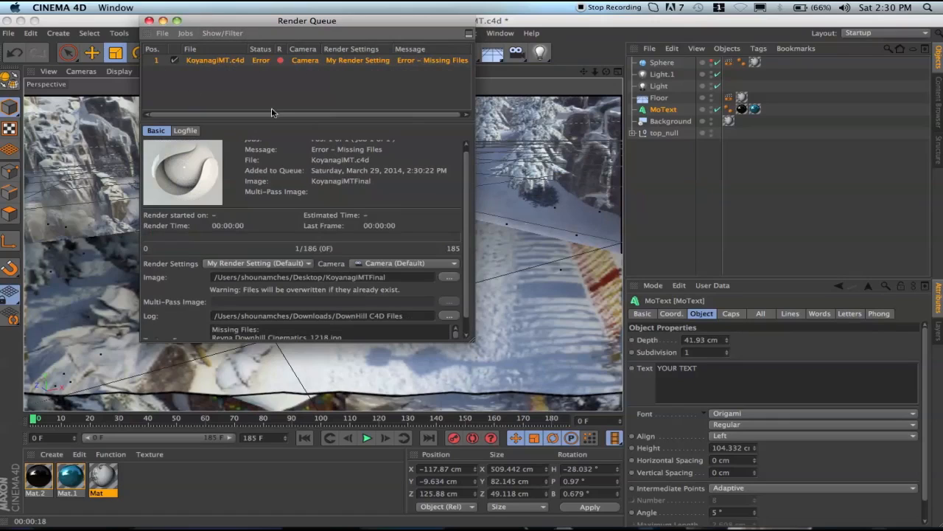
click(149, 21)
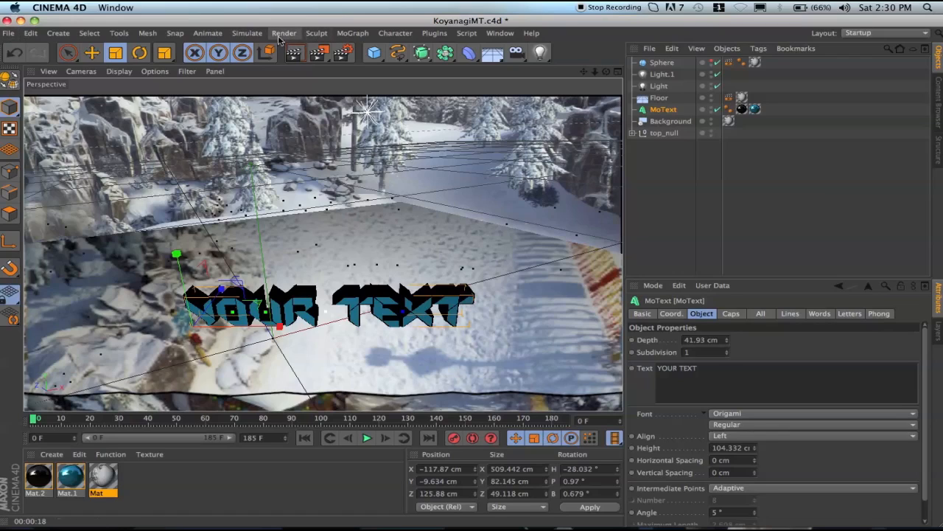
Start opening another project and browse to the DownHill C4D Files folder inside Downloads
click(9, 33)
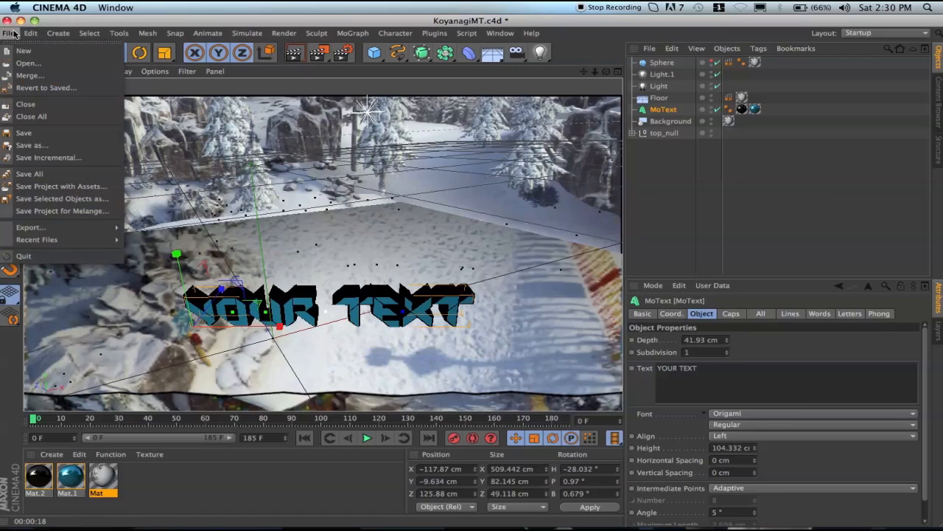
click(31, 65)
click(343, 193)
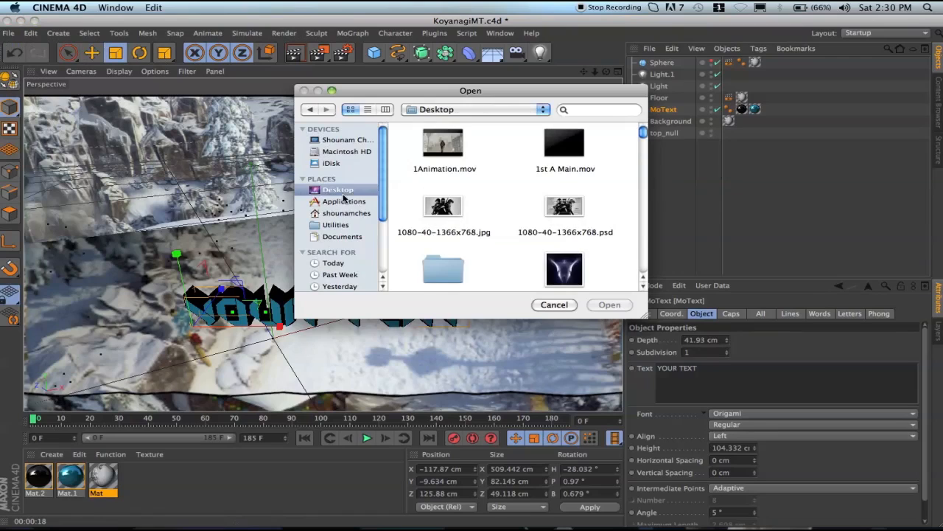
scroll(458, 221, down, 5)
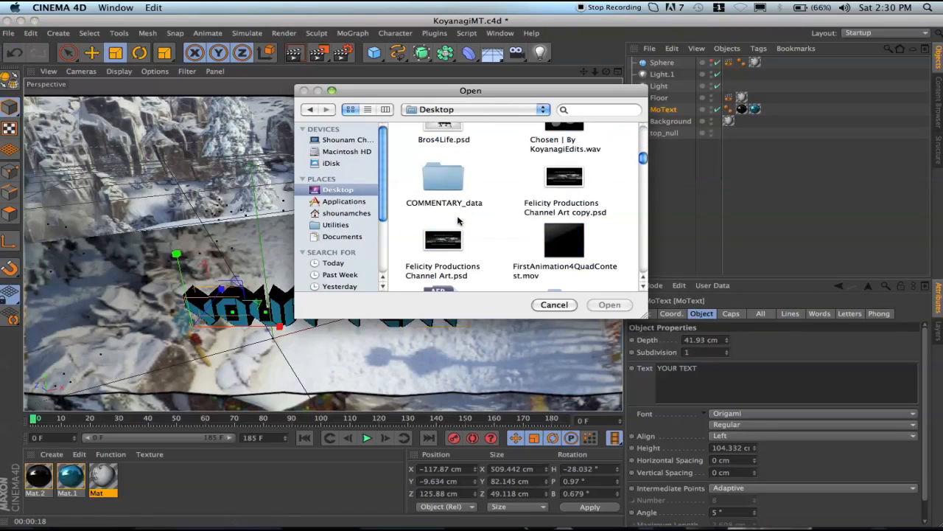
click(359, 213)
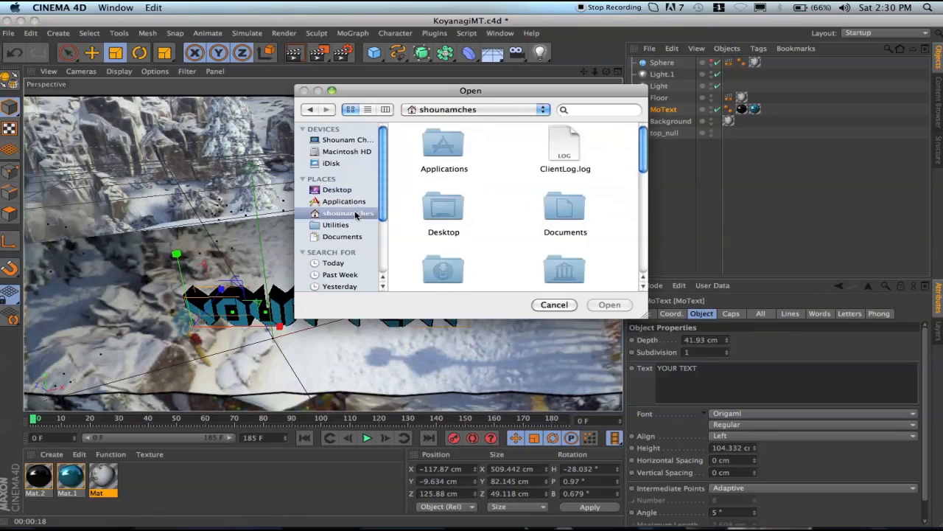
double_click(440, 277)
scroll(448, 251, down, 3)
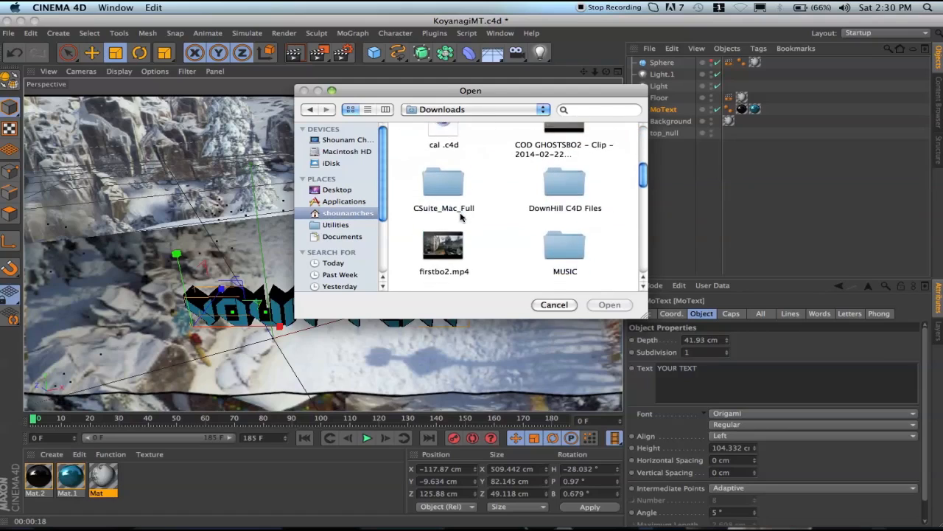
scroll(462, 216, down, 10)
scroll(473, 257, up, 3)
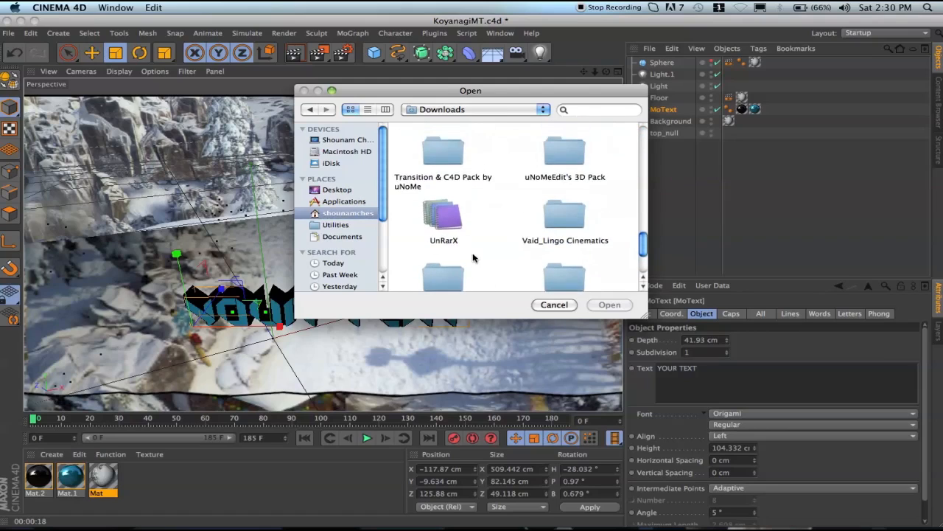
scroll(473, 257, up, 6)
scroll(462, 229, up, 5)
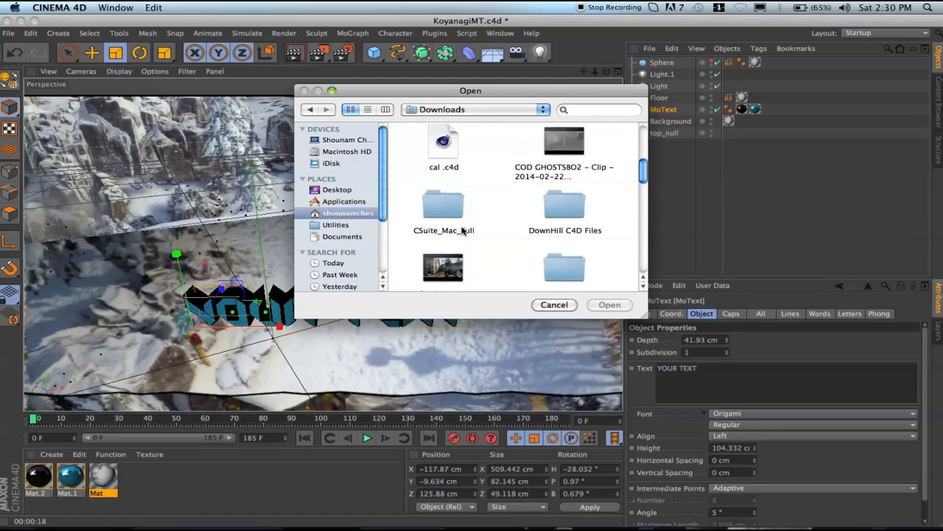
double_click(554, 210)
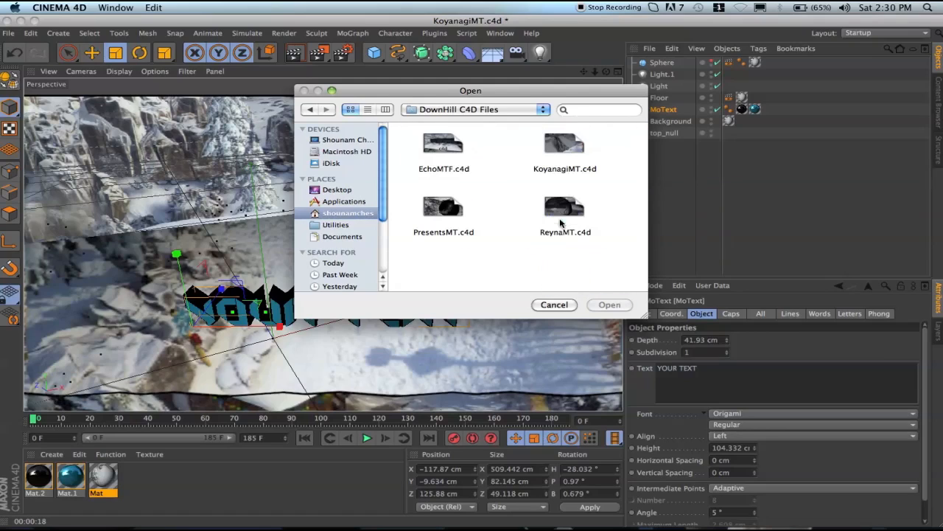
Look over the template files in the folder and open EchoMTF.c4d
click(440, 150)
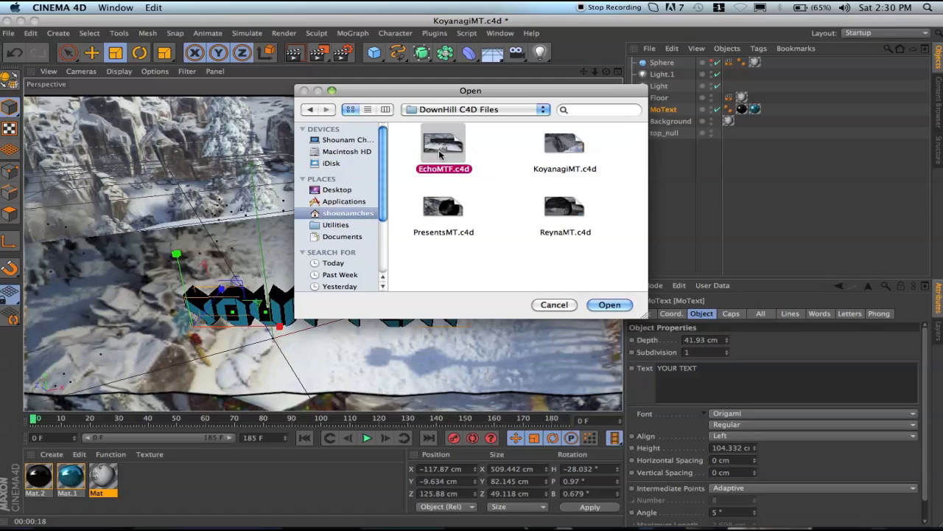
click(443, 228)
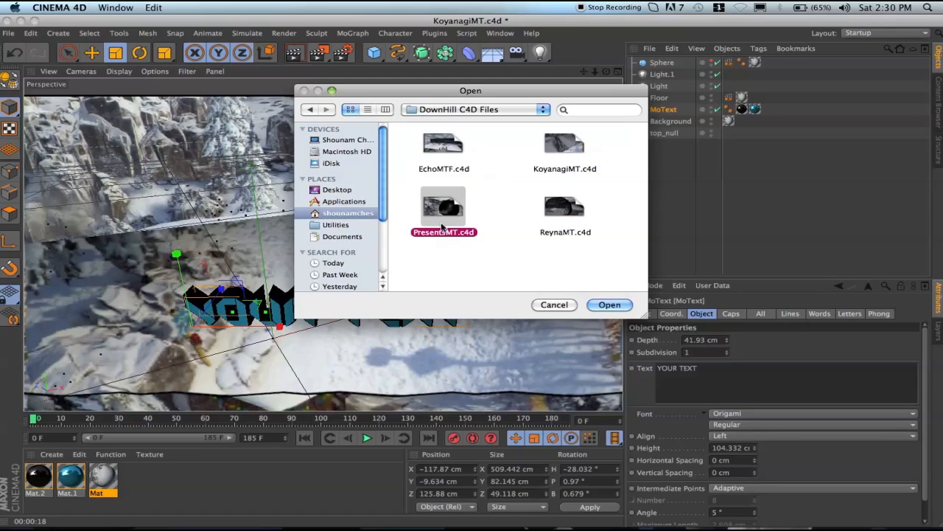
click(555, 215)
click(514, 259)
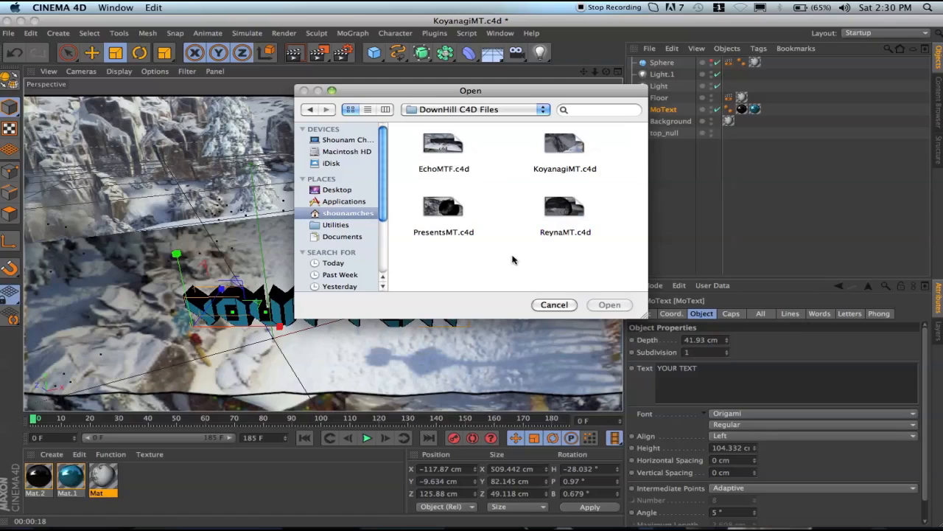
click(565, 206)
click(507, 273)
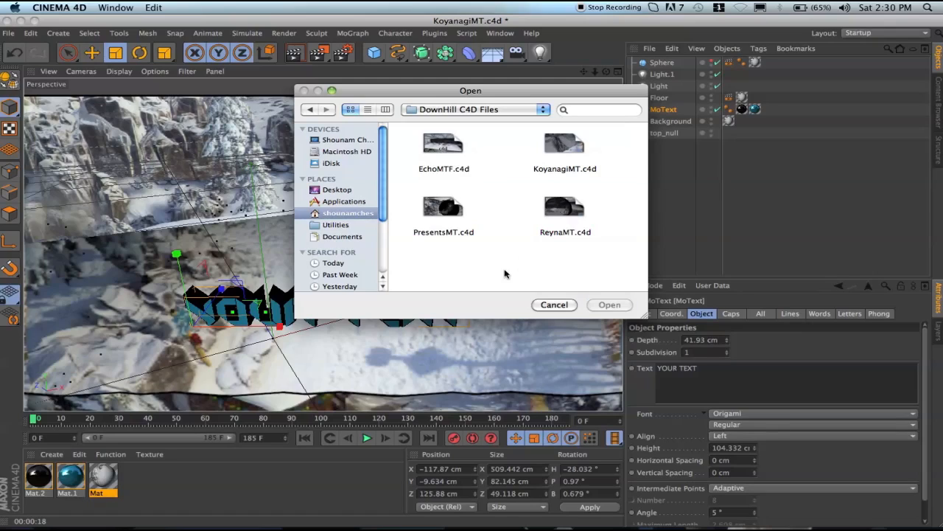
click(444, 151)
click(502, 209)
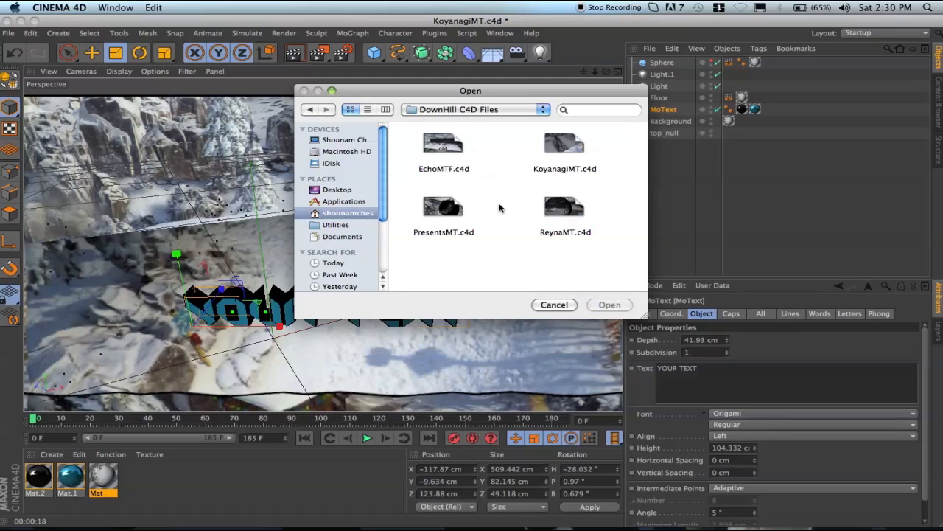
double_click(441, 146)
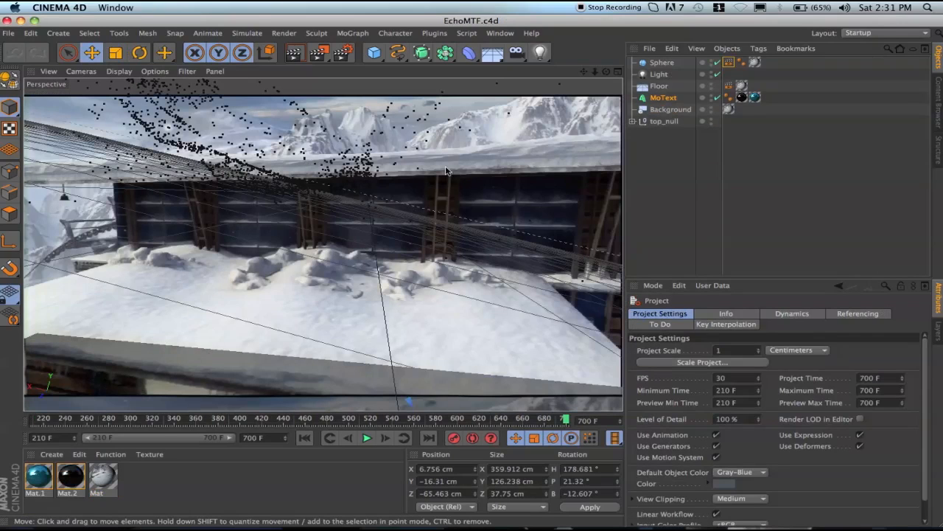
Inspect the Background, MoText and Sphere objects and scrub the timeline back to frame 298
click(671, 110)
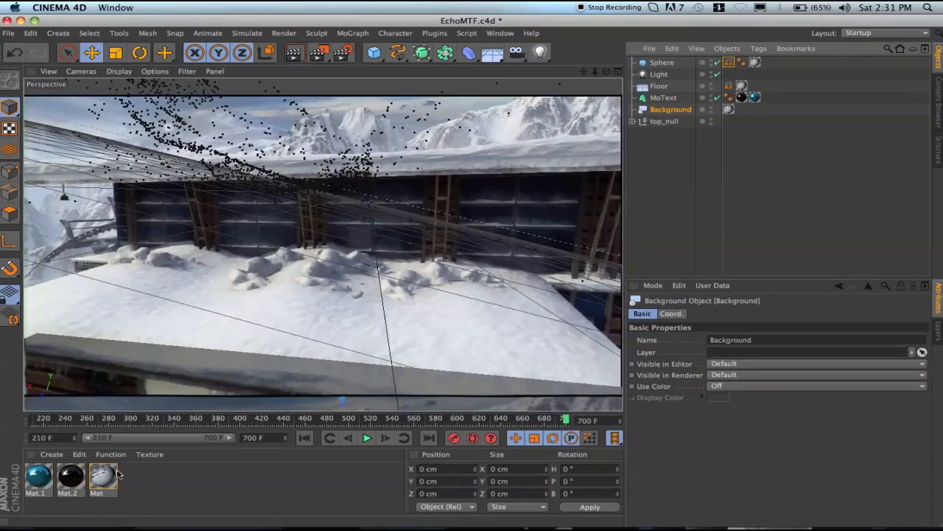
click(662, 98)
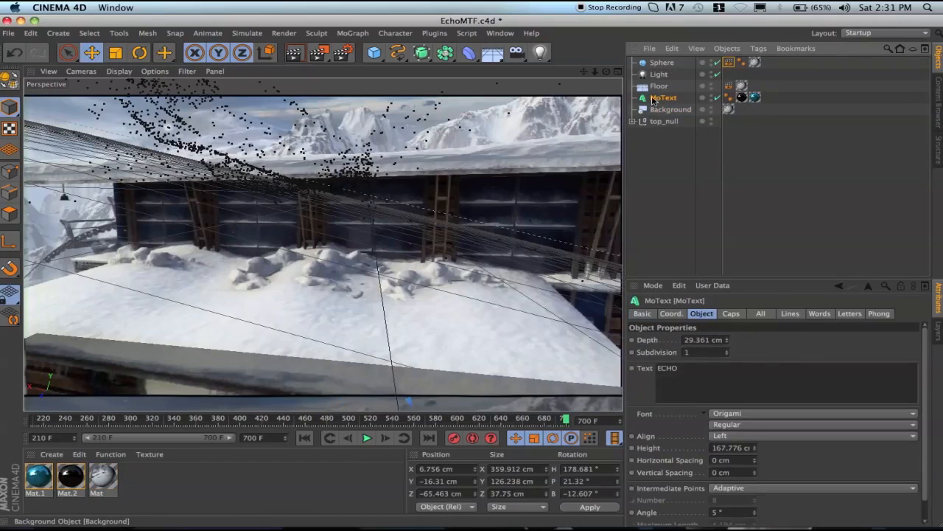
click(660, 64)
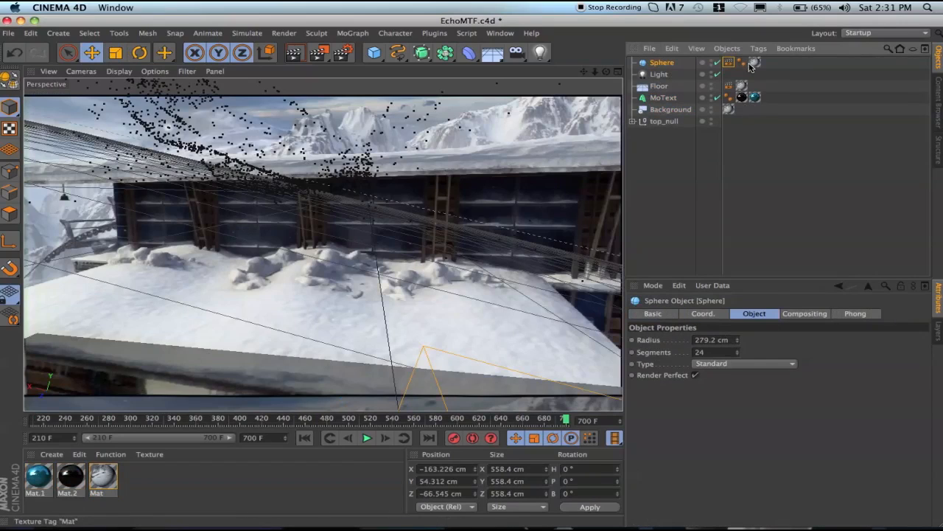
drag(299, 418, 133, 418)
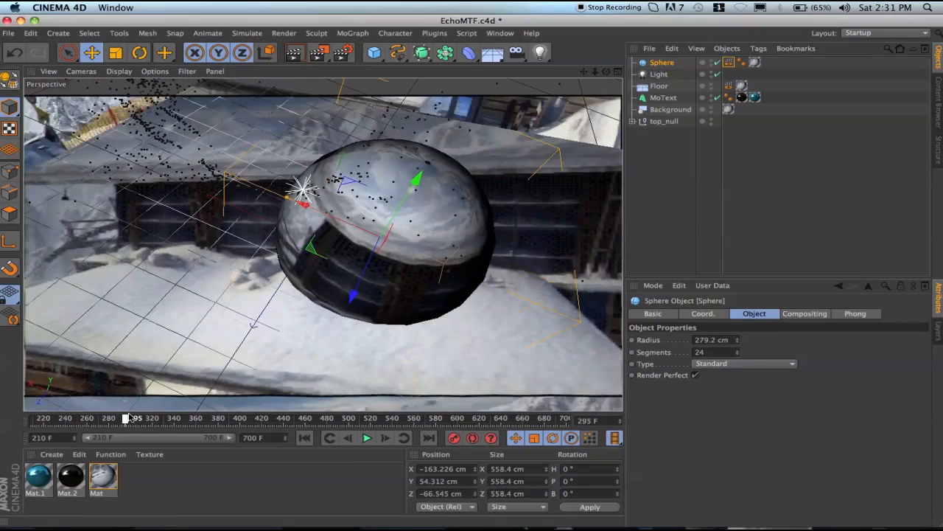
Check the Render Settings, add EchoMTF.c4d to the Render Queue without saving the project changes, and close the queue
click(343, 52)
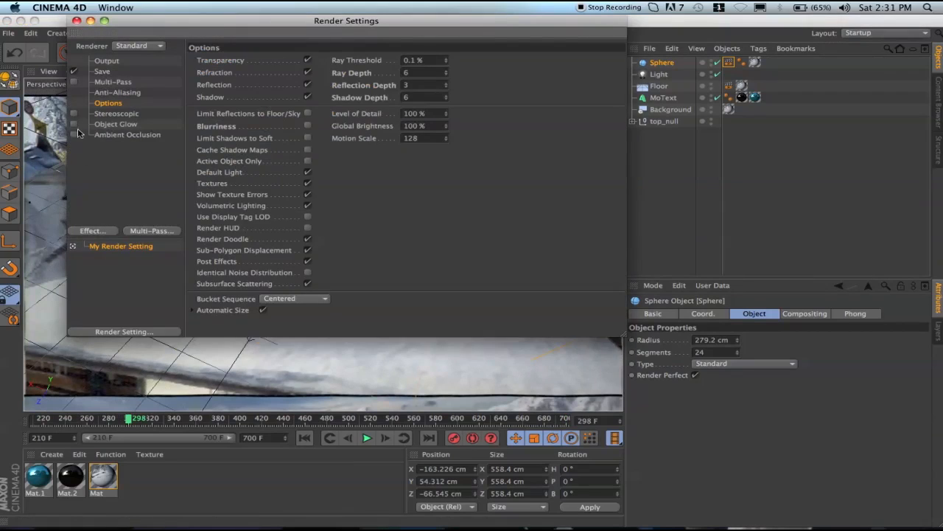
click(76, 21)
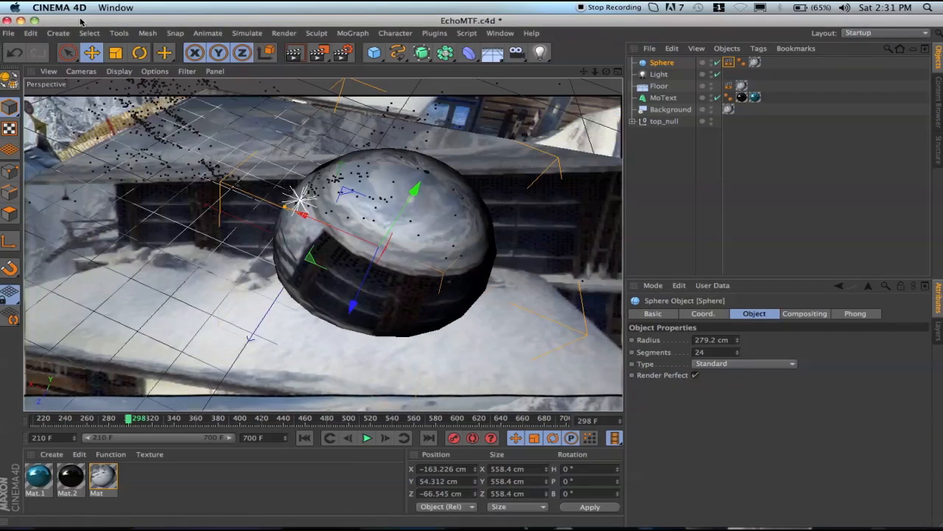
click(331, 34)
mouse_move(283, 33)
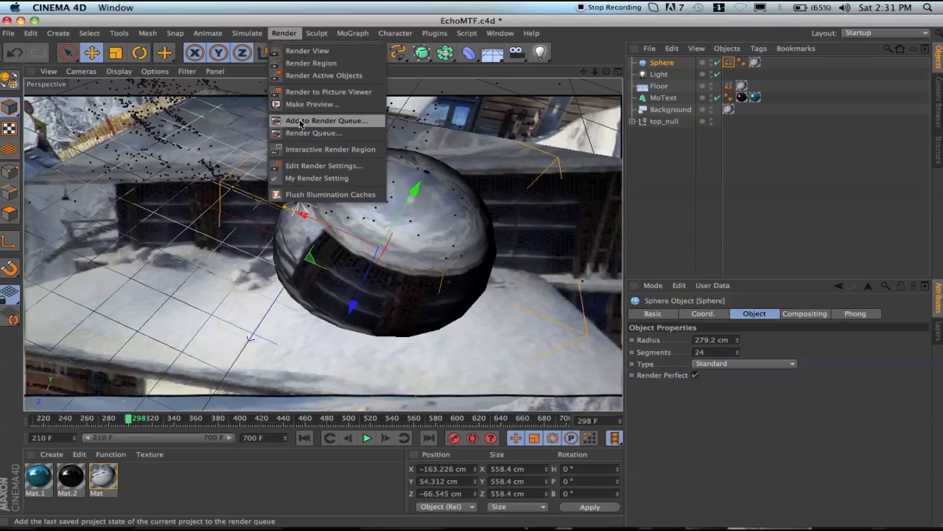
click(302, 123)
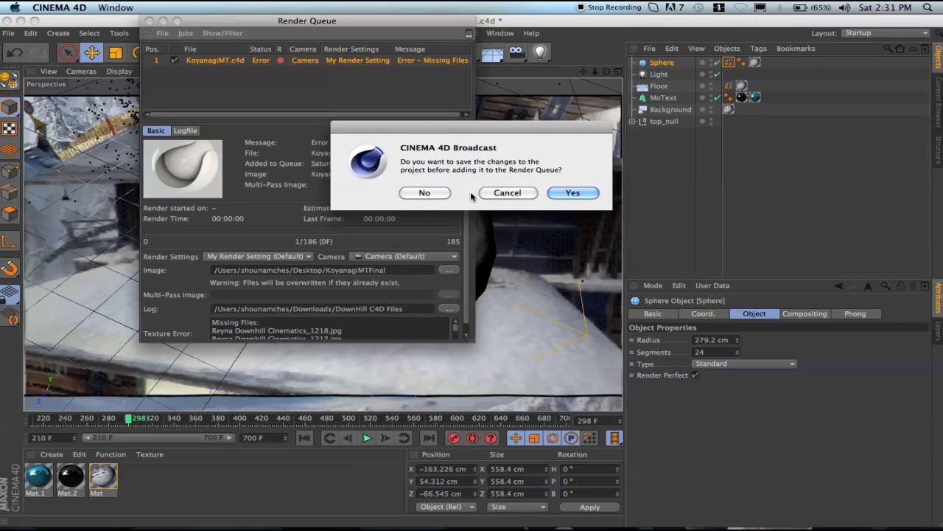
click(423, 193)
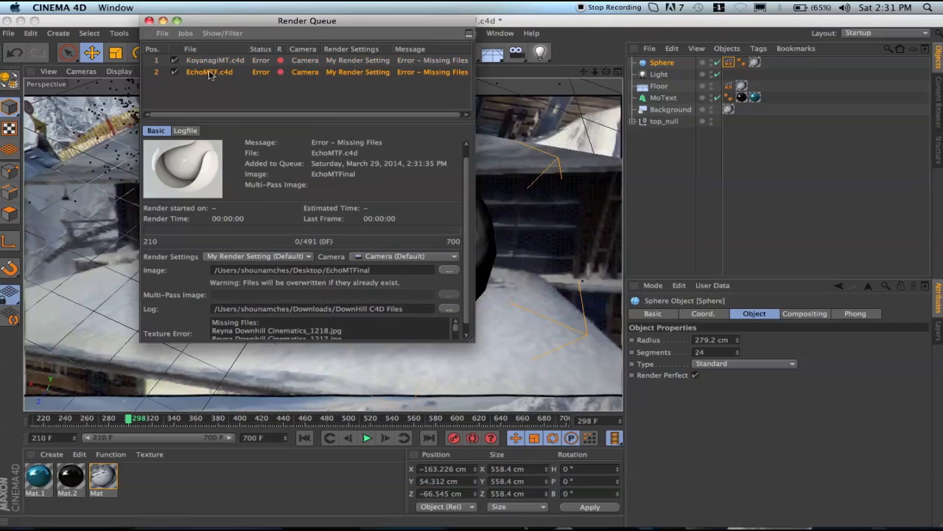
click(149, 20)
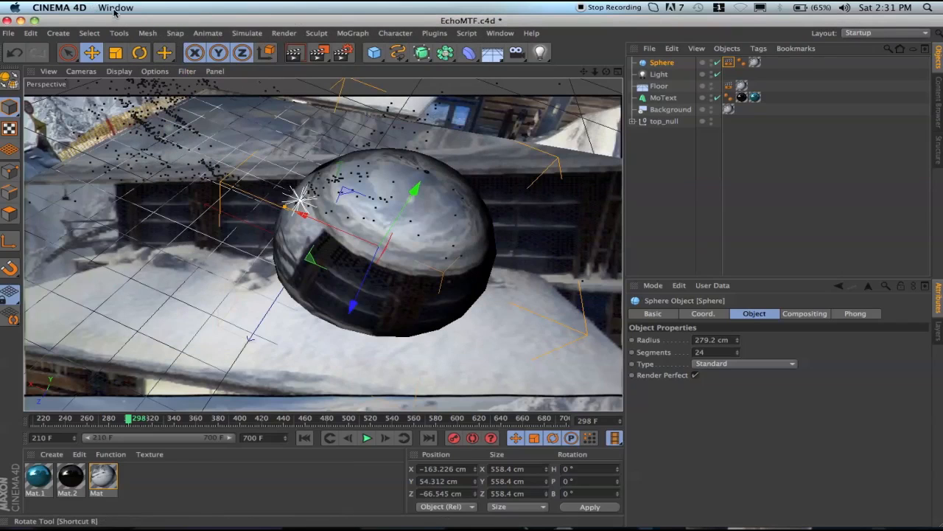
Reopen the Render Queue and select the KoyanagiMT.c4d job
click(284, 33)
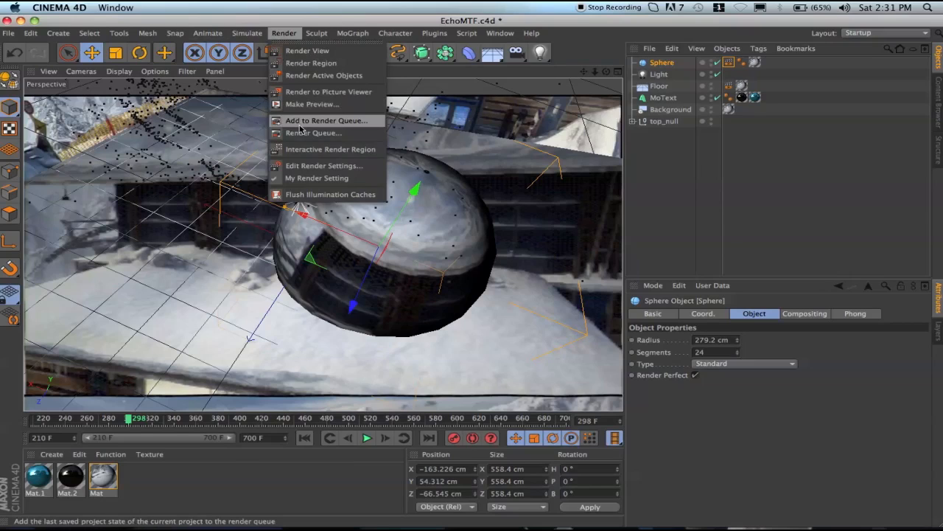
click(303, 132)
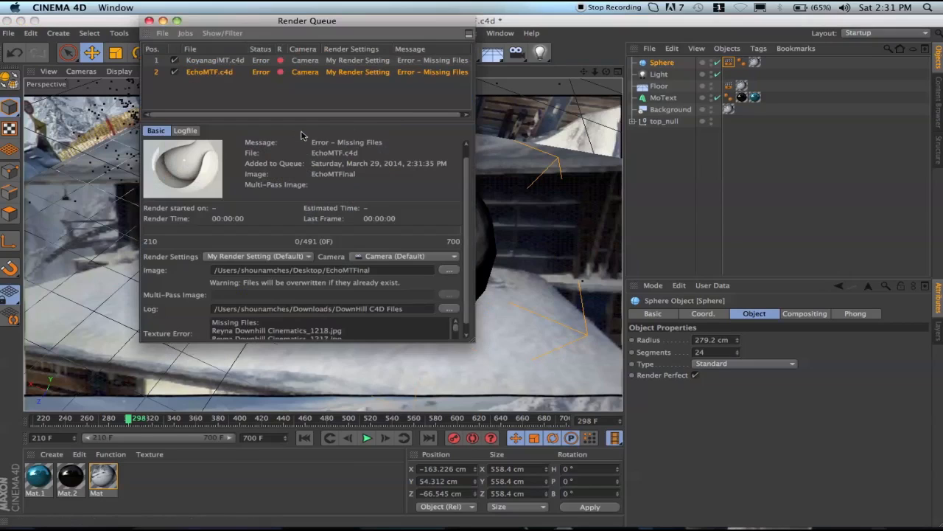
click(210, 61)
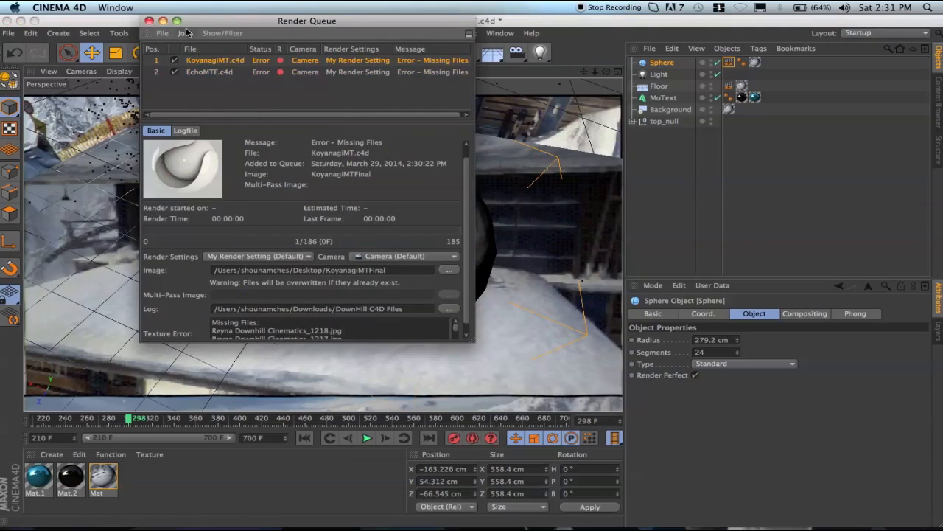
Try to start rendering the queued jobs, close the Render Queue and minimize the EchoMTF.c4d project window
click(185, 33)
click(193, 32)
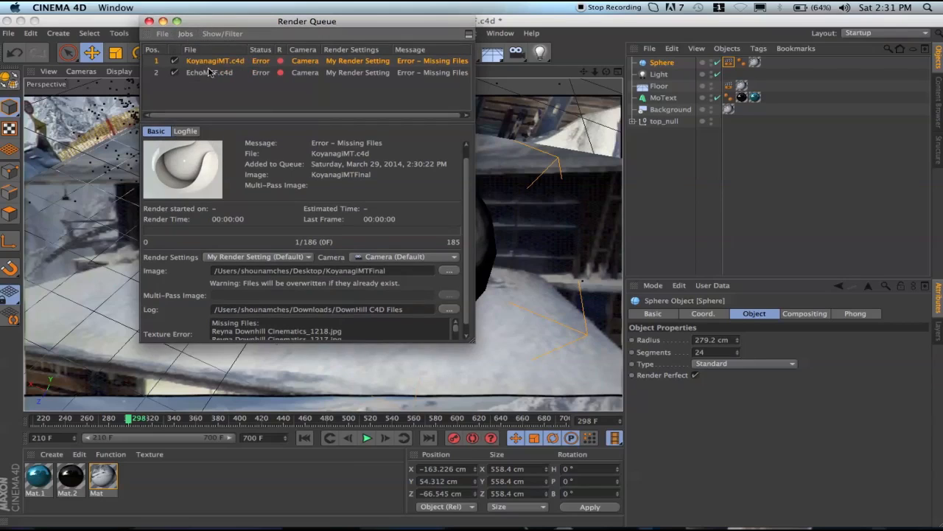
click(190, 34)
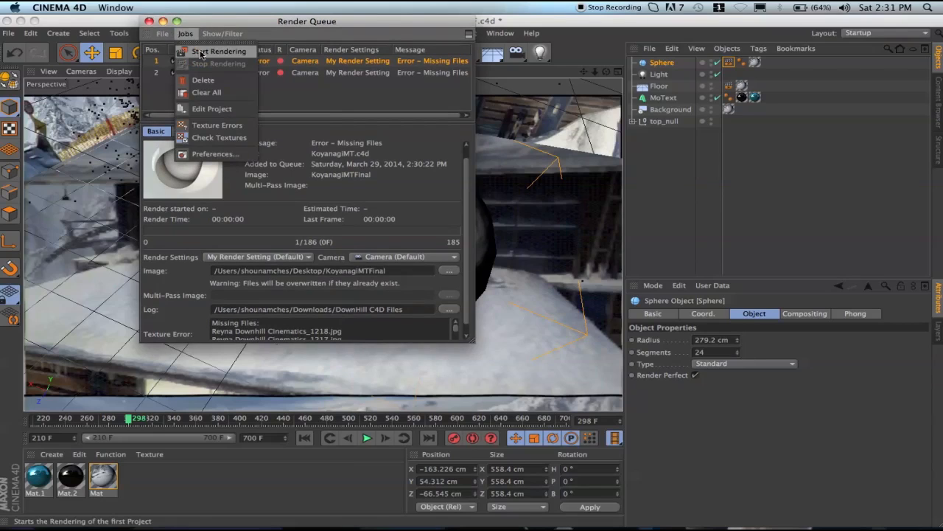
click(202, 53)
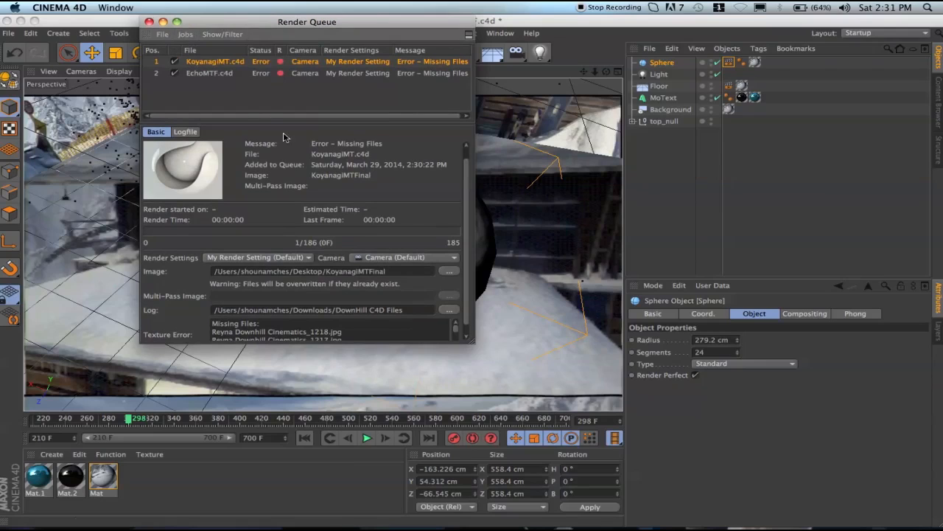
click(149, 22)
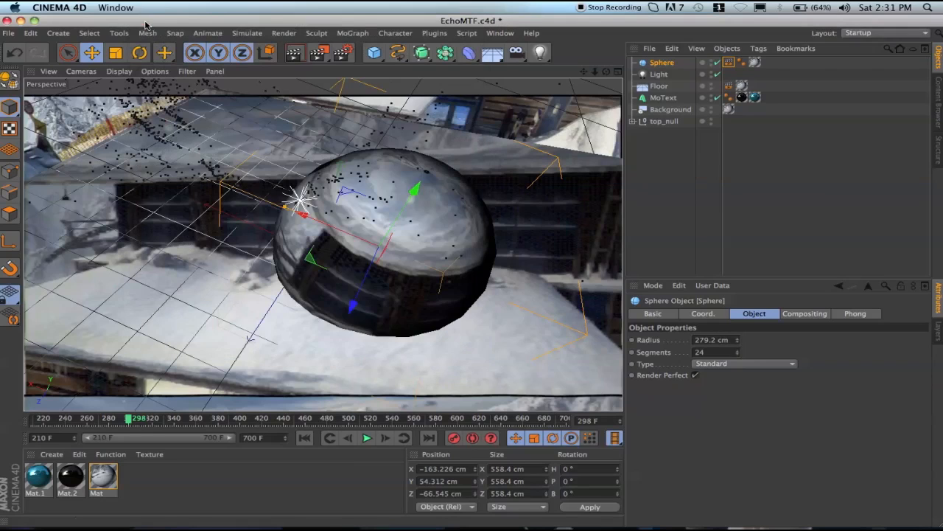
click(20, 21)
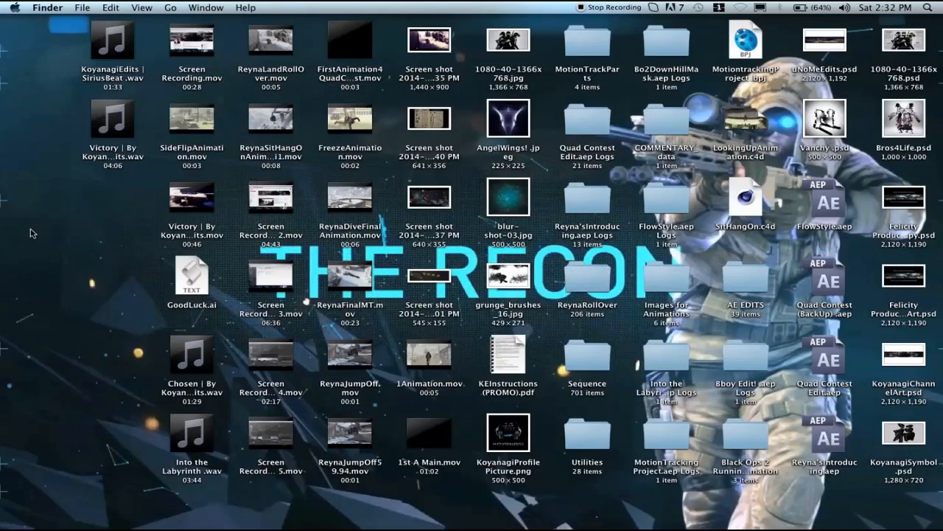
click(270, 214)
click(95, 251)
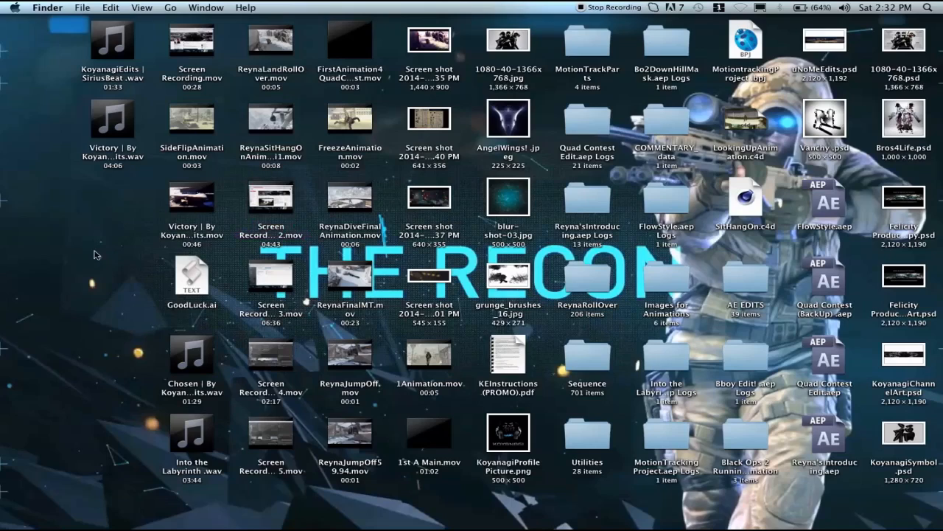
click(263, 293)
click(62, 316)
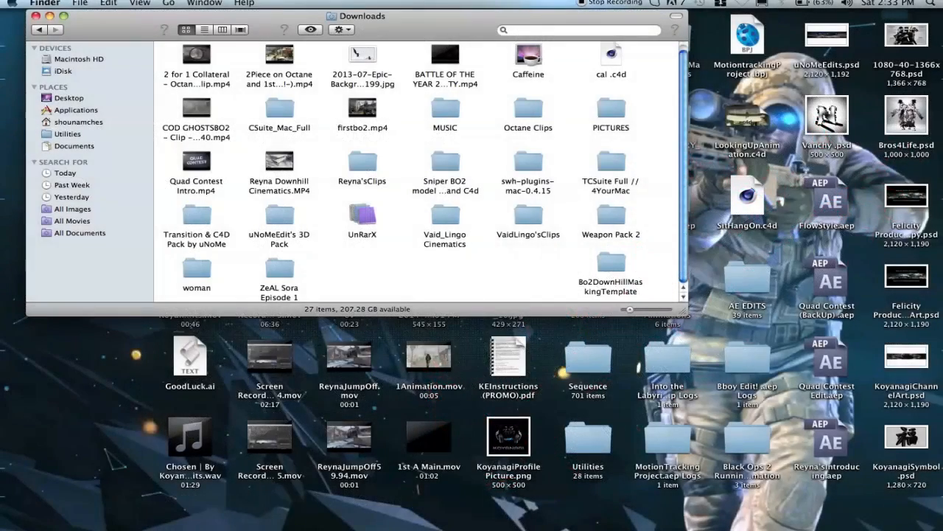
Open the MotionTrackParts folder on the desktop and look over the rendered motion track clips
drag(464, 19, 547, 165)
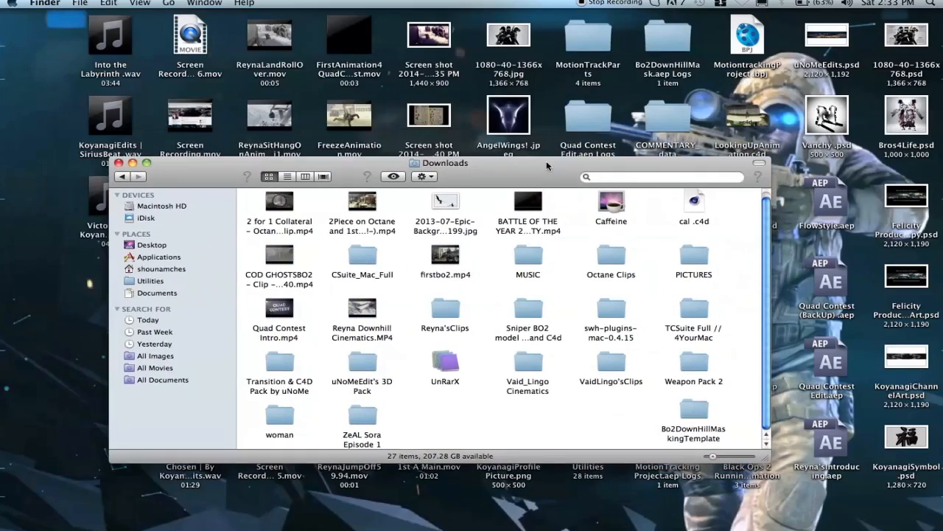
double_click(571, 35)
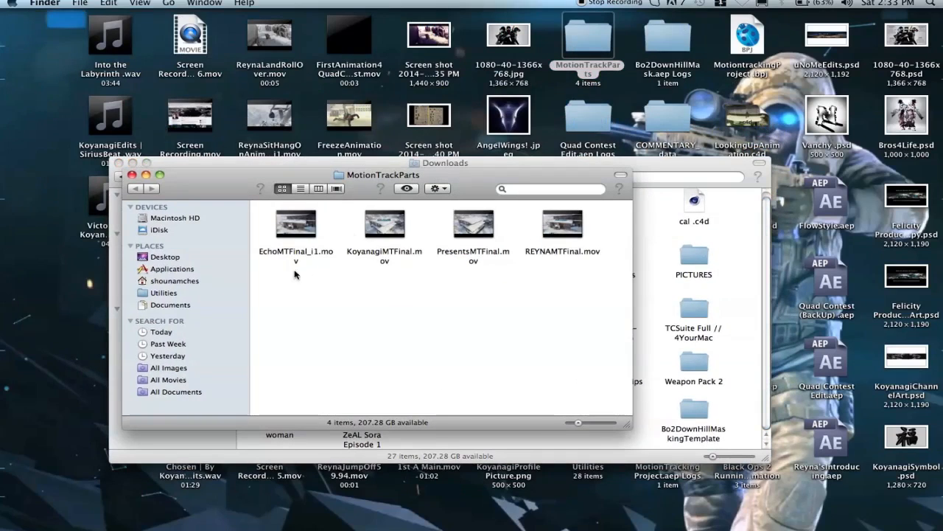
drag(279, 271, 563, 237)
click(544, 337)
Preview the rendered clips KoyanagiMTFinal.mov and PresentsMTFinal.mov and close each one
double_click(372, 234)
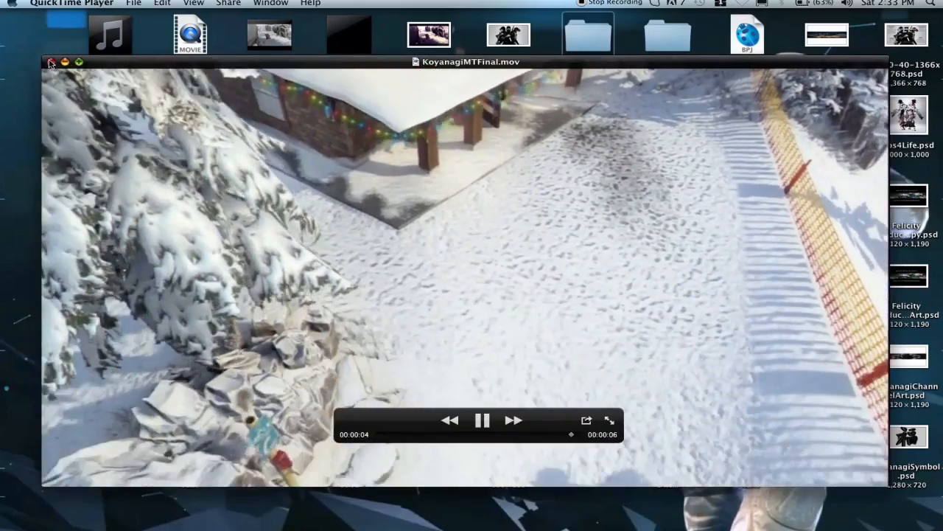
click(50, 62)
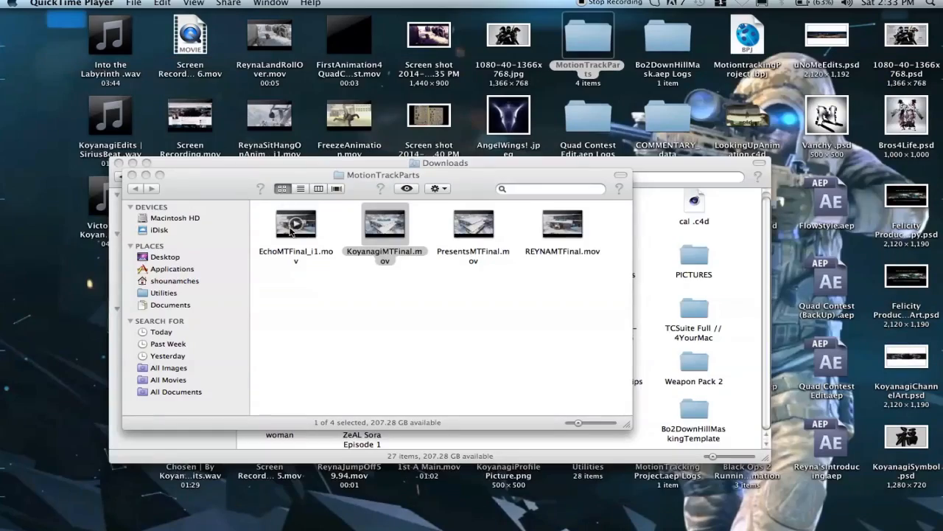
click(476, 229)
key(space)
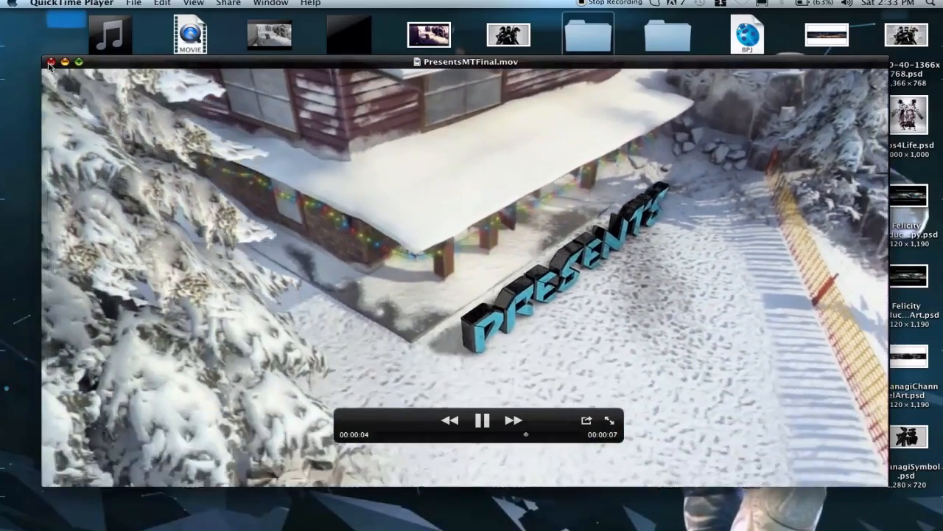
click(50, 63)
click(360, 286)
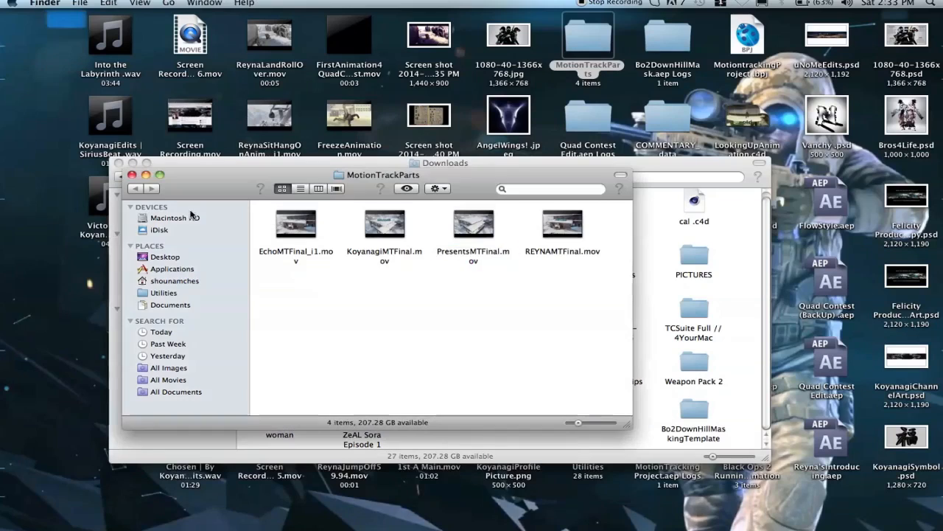
Dismiss the MotionTrackParts window and open the Bo2DownHillMaskingTemplate folder in Downloads
click(142, 171)
drag(199, 170, 228, 5)
click(13, 120)
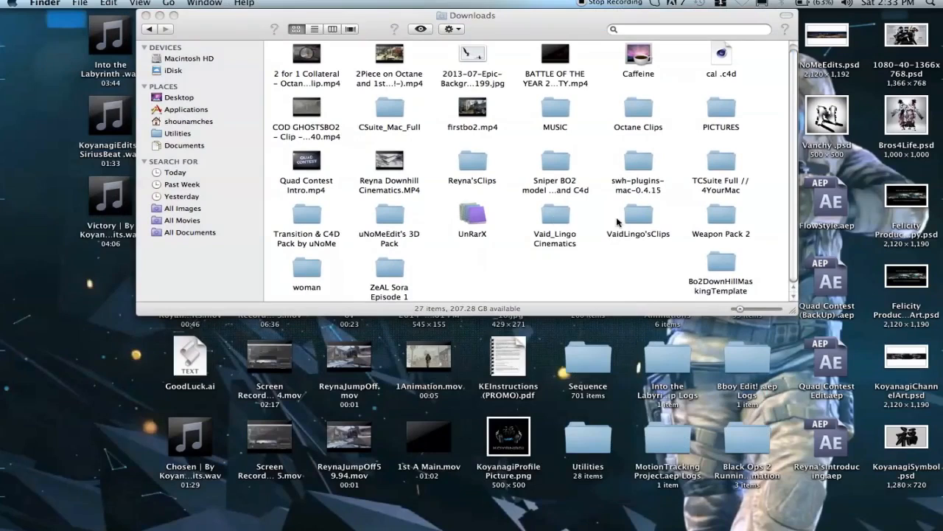
click(413, 18)
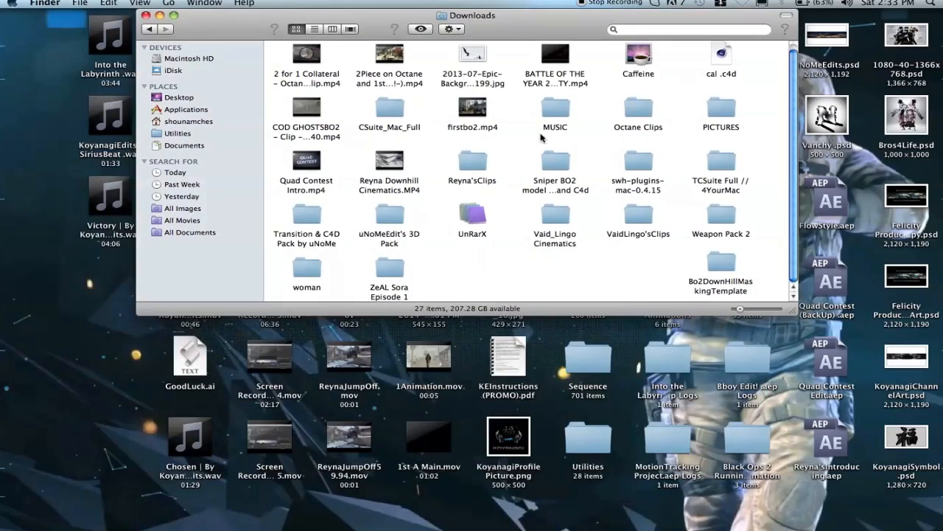
click(722, 263)
double_click(722, 264)
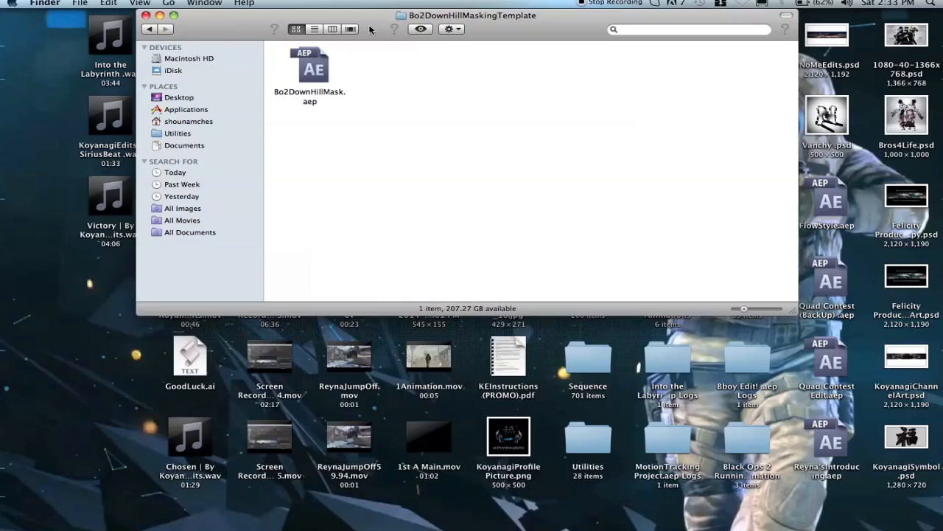
Locate the Bo2DownHillMask.aep project file in the template folder and close the folder window
click(311, 76)
click(391, 140)
click(324, 80)
click(358, 174)
click(322, 78)
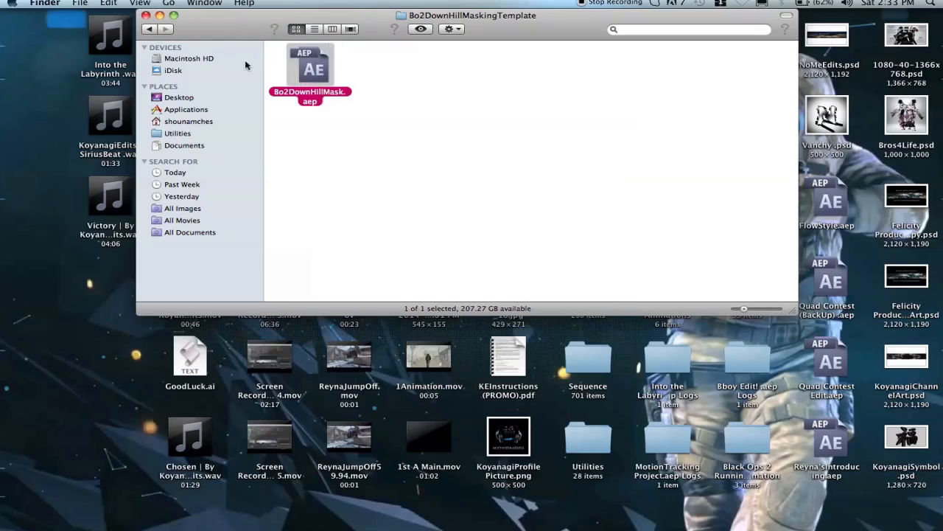
click(145, 16)
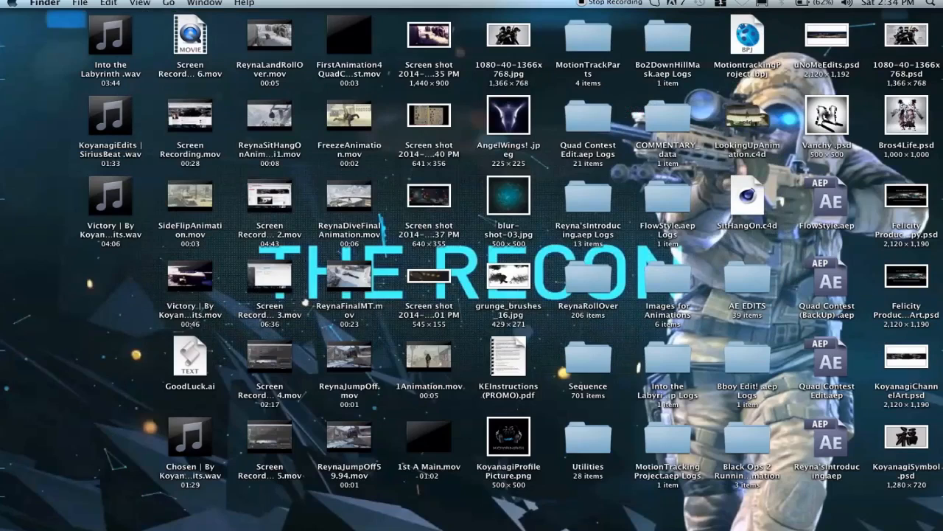
Open Bo2DownHillMask.aep in After Effects and dismiss the missing-files warning and the welcome screen
mouse_move(280, 516)
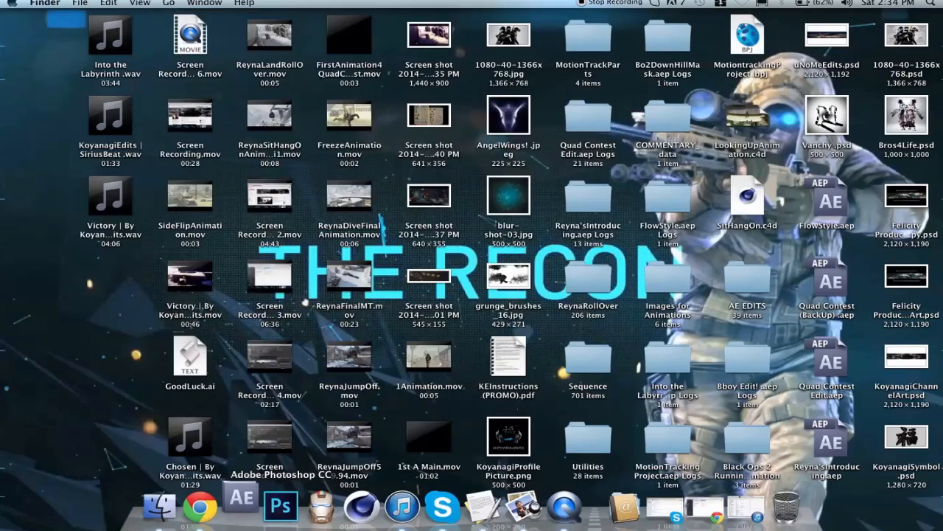
click(247, 515)
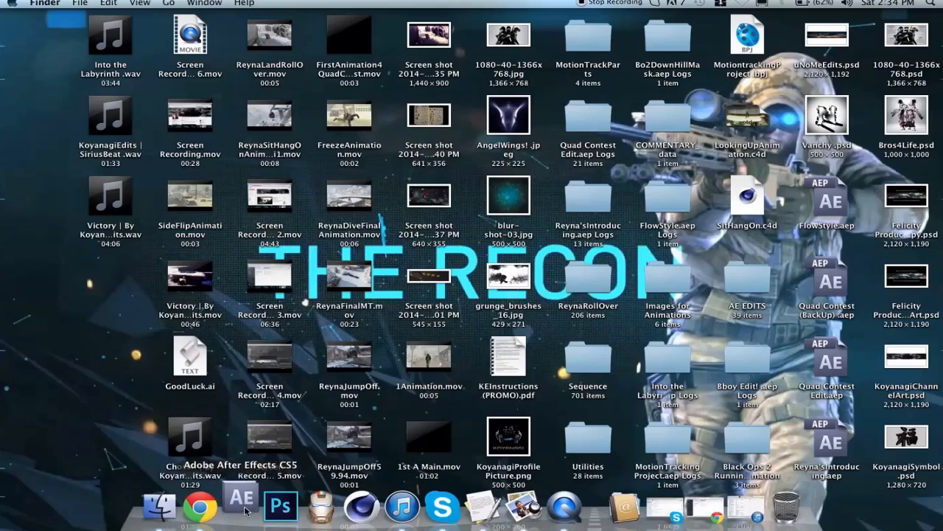
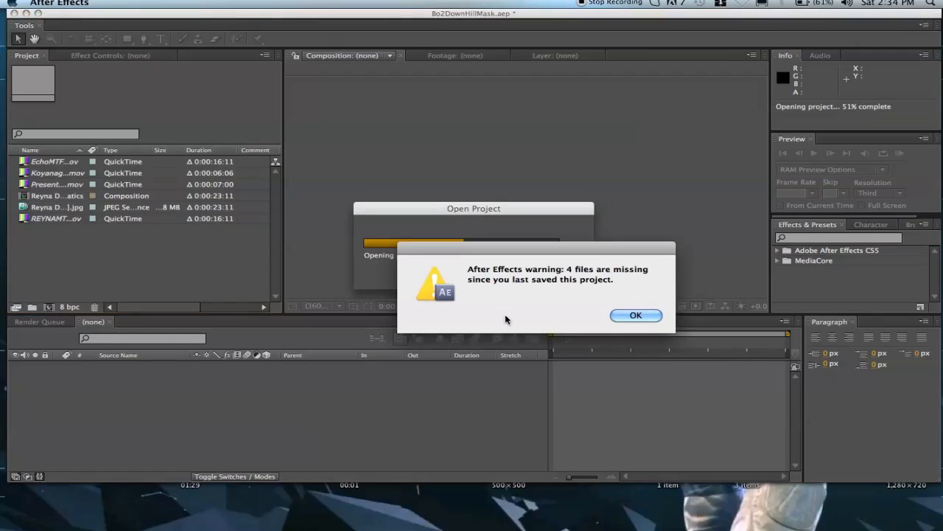
key(Return)
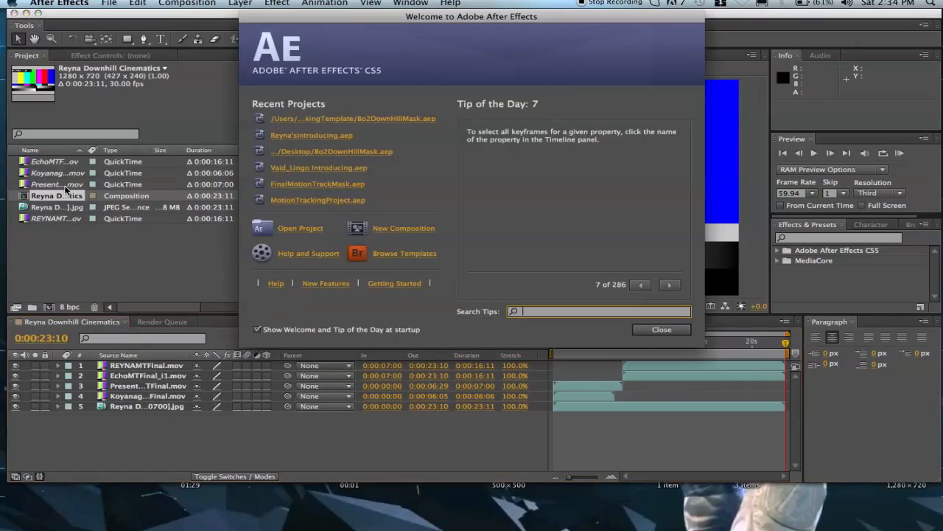
click(649, 331)
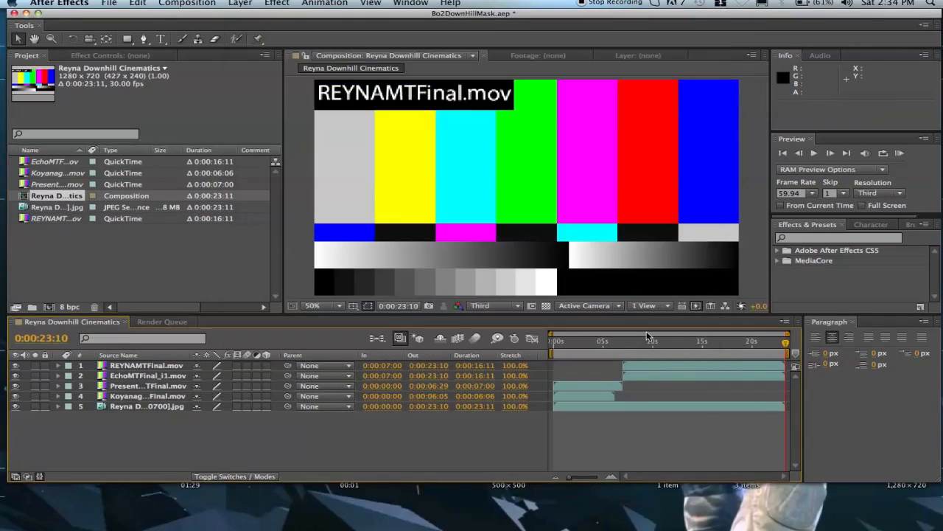
Check the missing footage items and the Replace Footage options for KoyanagiMTFinal.mov, and scrub the timeline to 0:00:04:24
click(50, 163)
click(50, 173)
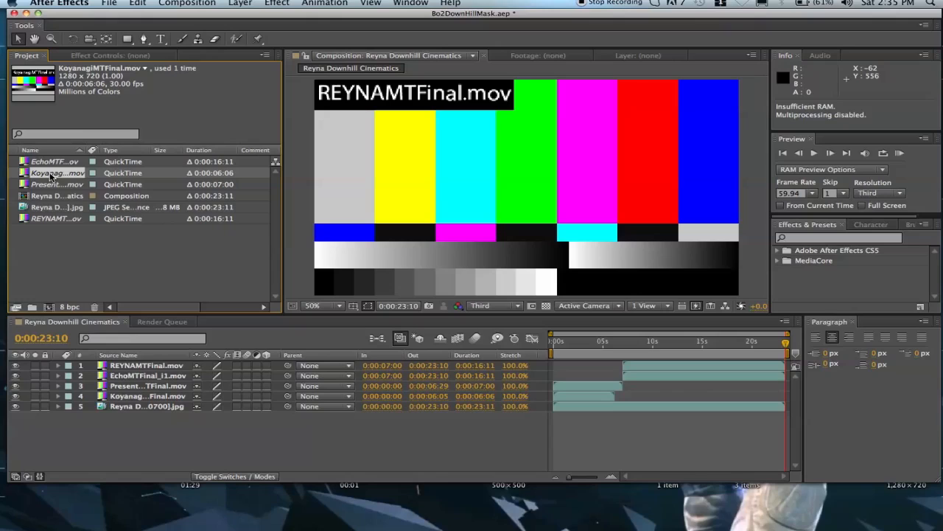
right_click(50, 174)
mouse_move(127, 233)
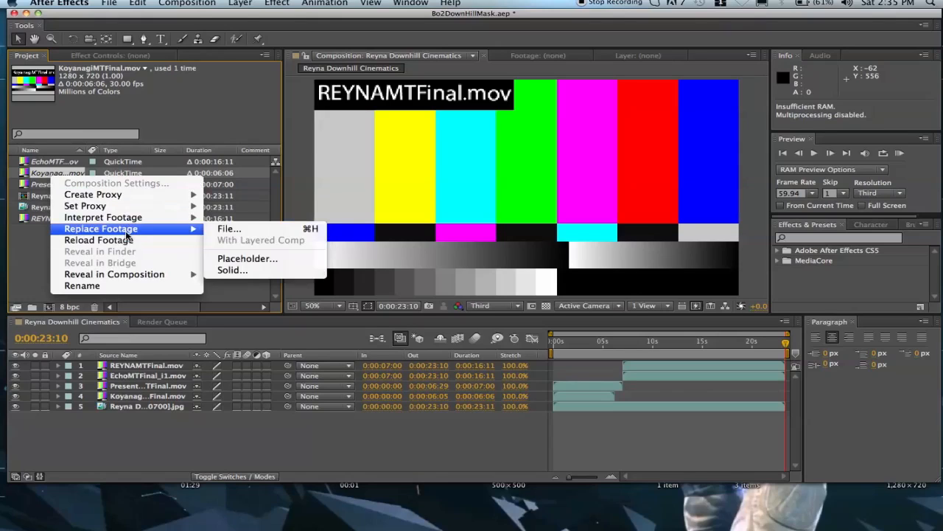
click(43, 218)
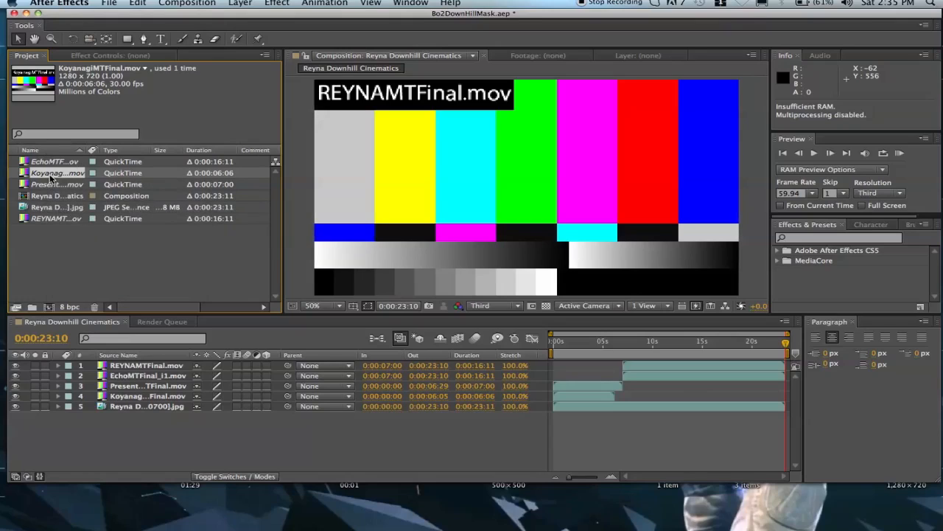
drag(578, 349, 602, 347)
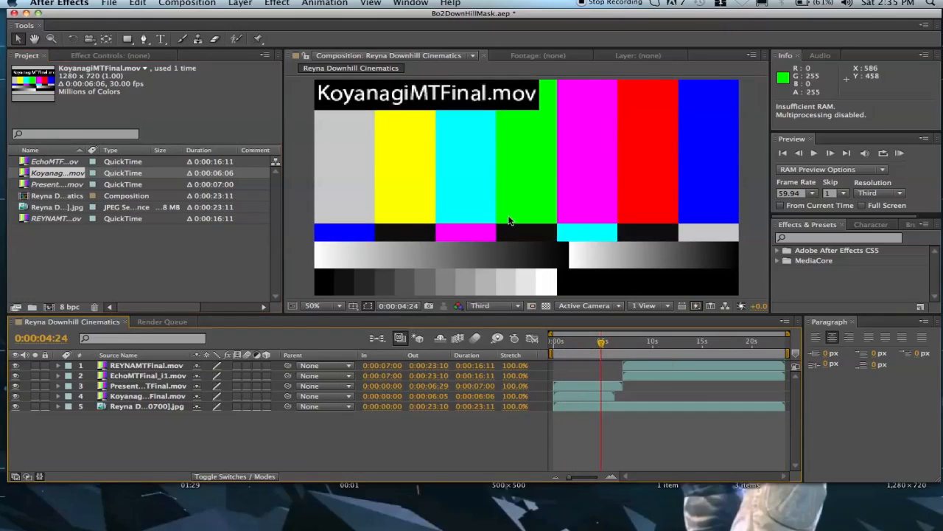
Open the replacement file browser for the missing KoyanagiMTFinal.mov footage and go to the Desktop
click(49, 175)
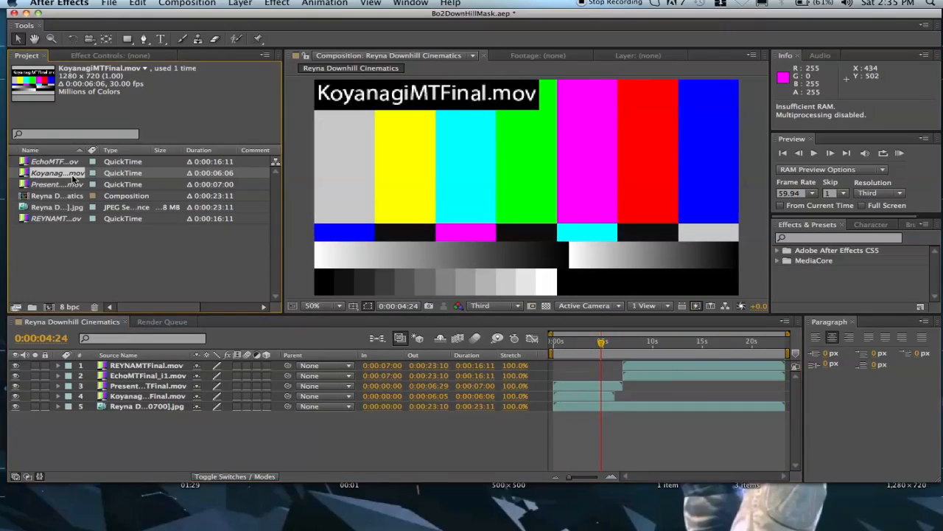
right_click(63, 177)
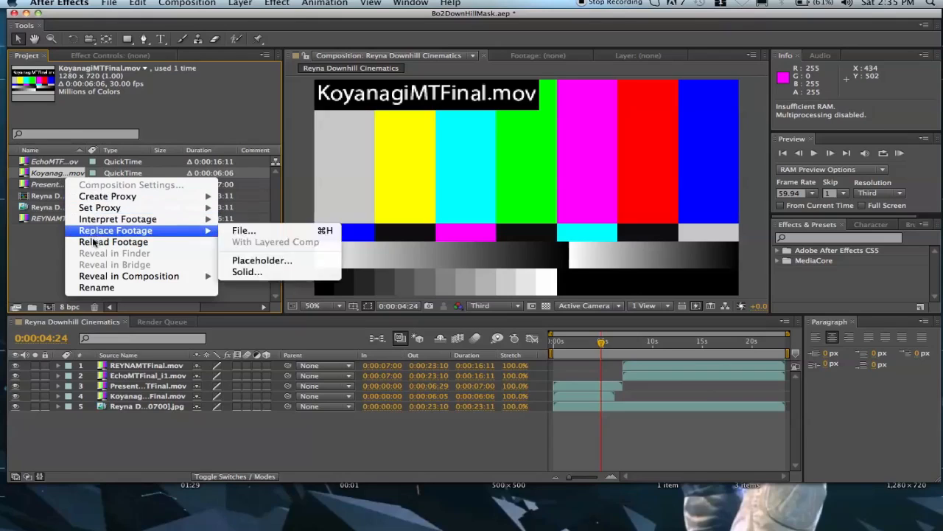
mouse_move(148, 232)
click(262, 233)
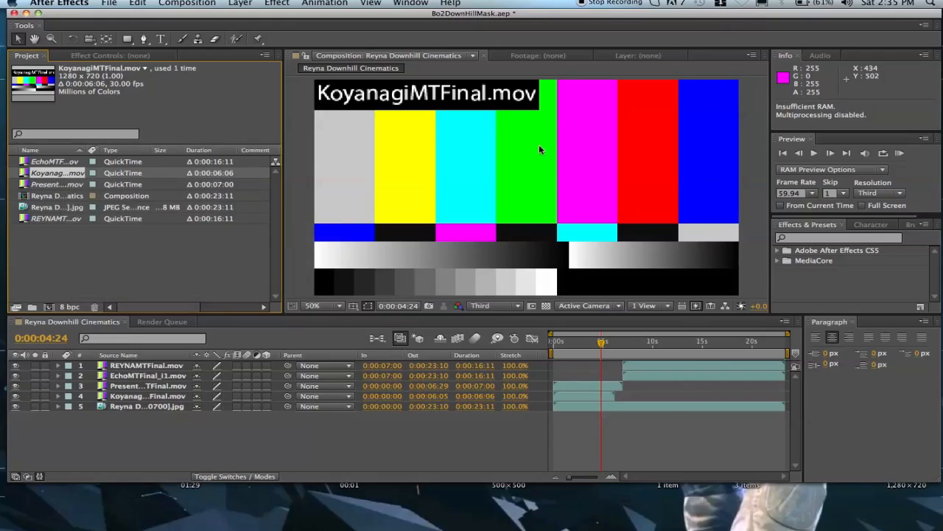
click(313, 145)
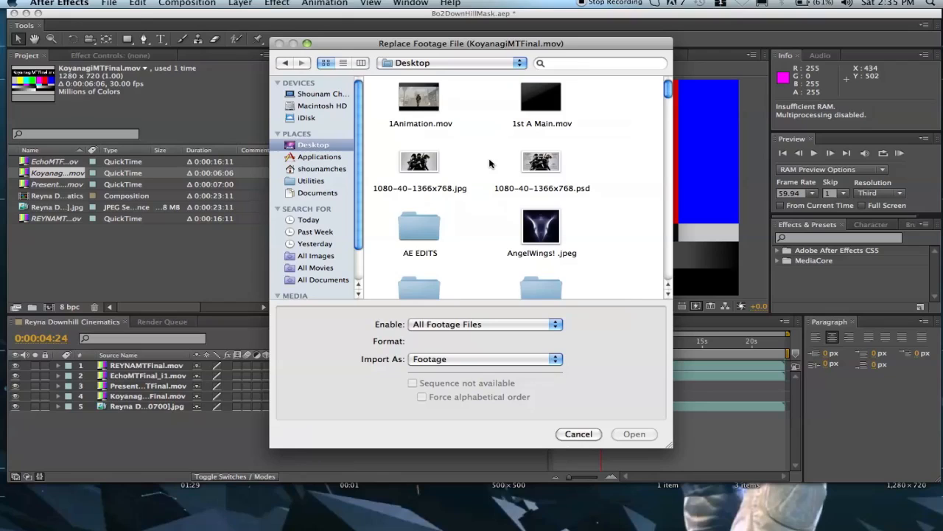
Relink the footage to KoyanagiMTFinal.mov in the MotionTrackParts folder and dismiss the found-items notice
scroll(490, 163, down, 3)
scroll(490, 164, down, 5)
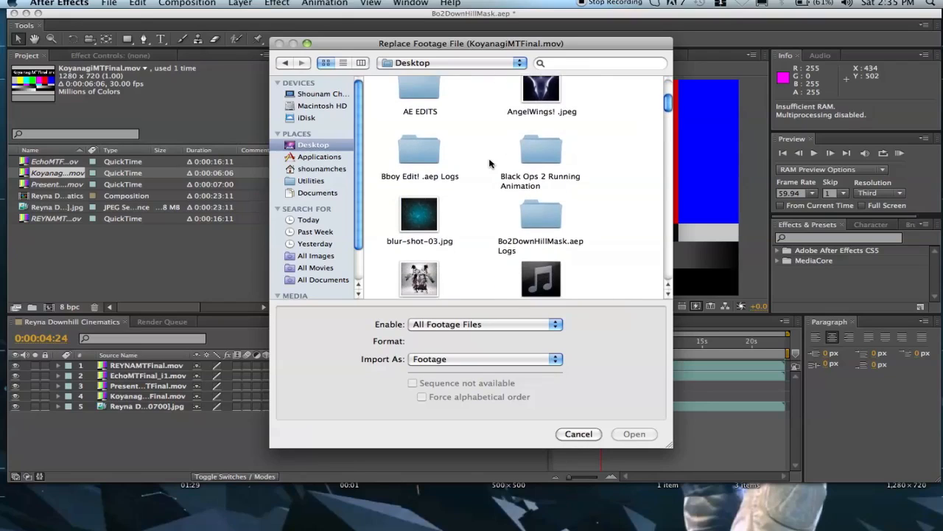
scroll(490, 164, down, 8)
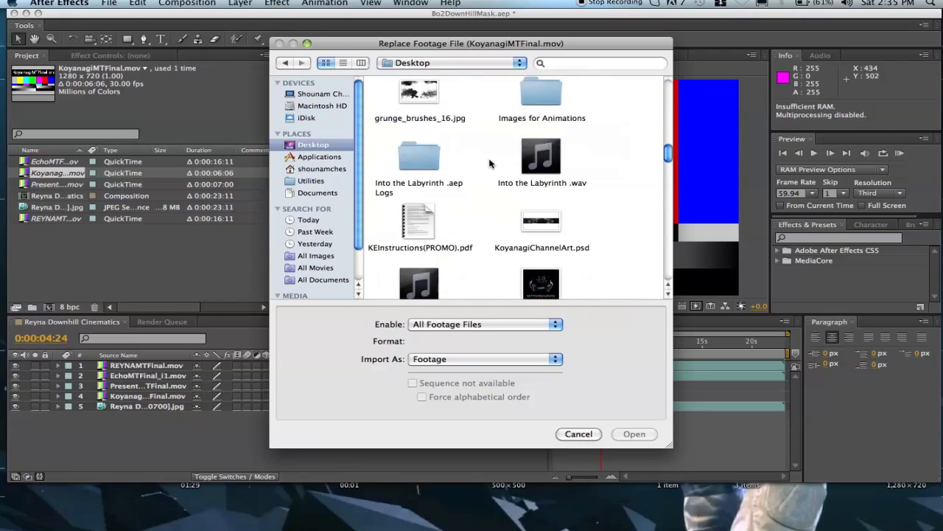
scroll(490, 163, down, 6)
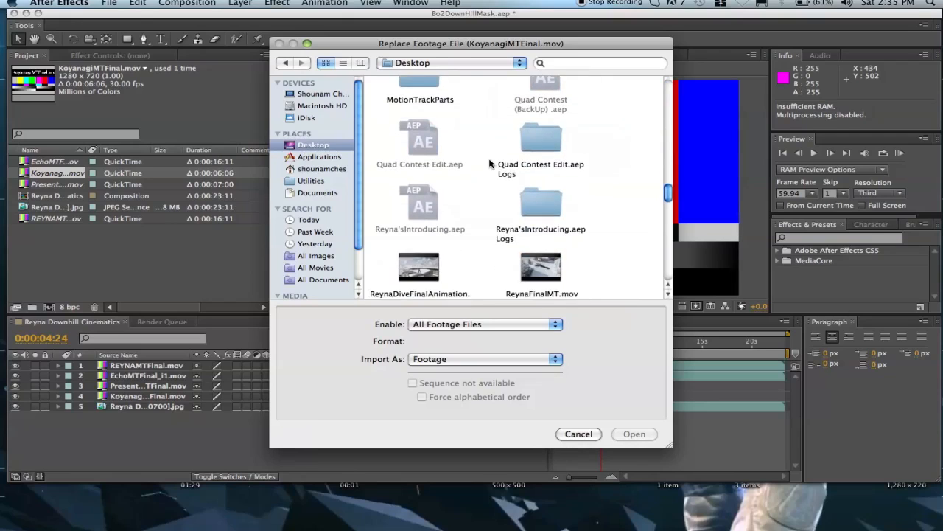
scroll(476, 147, up, 1)
click(435, 144)
double_click(435, 143)
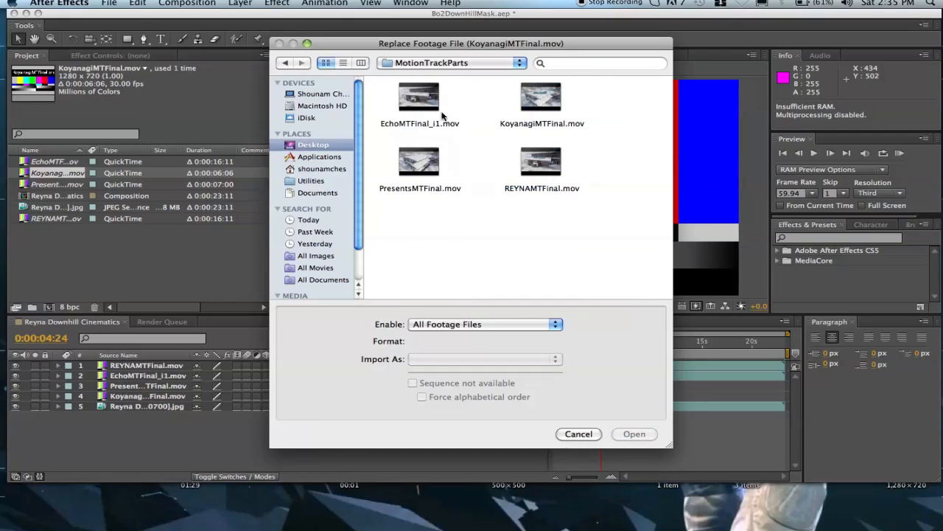
click(538, 116)
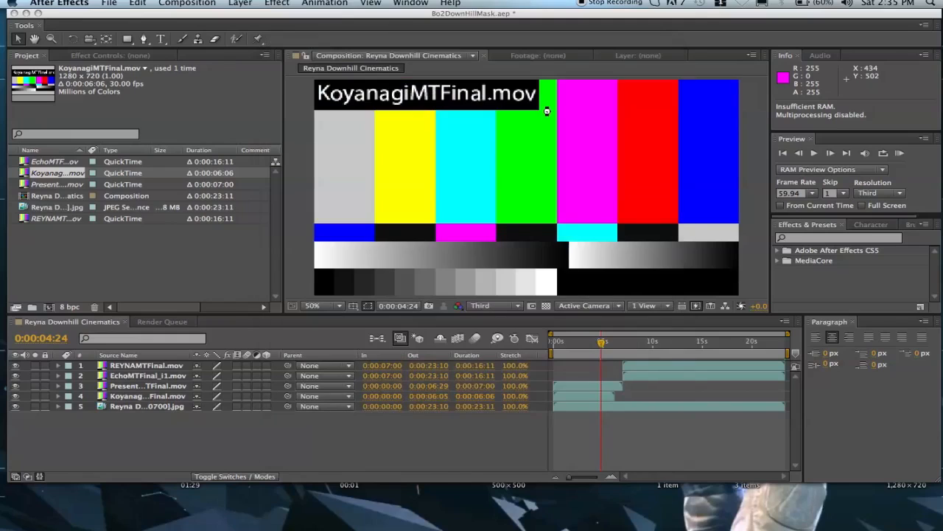
double_click(549, 111)
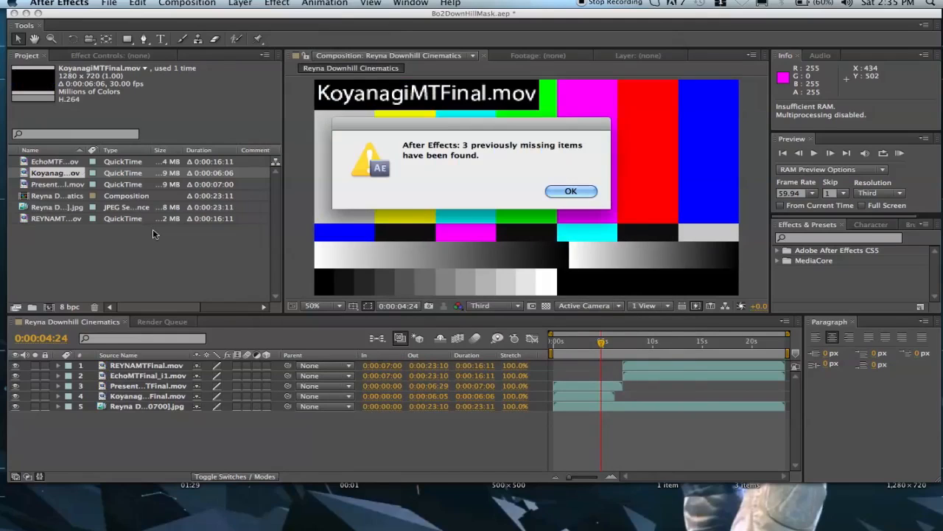
key(Return)
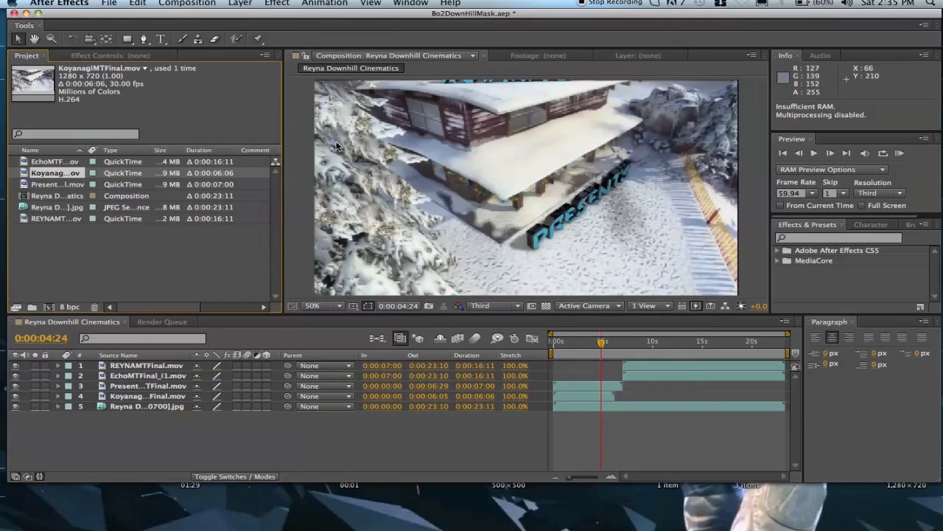
Scrub the opening of the composition to check the KOYANAGI and PRESENTS text, stopping at 0:00:04:22 with the PresentsMTFinal.mov layer selected
click(575, 353)
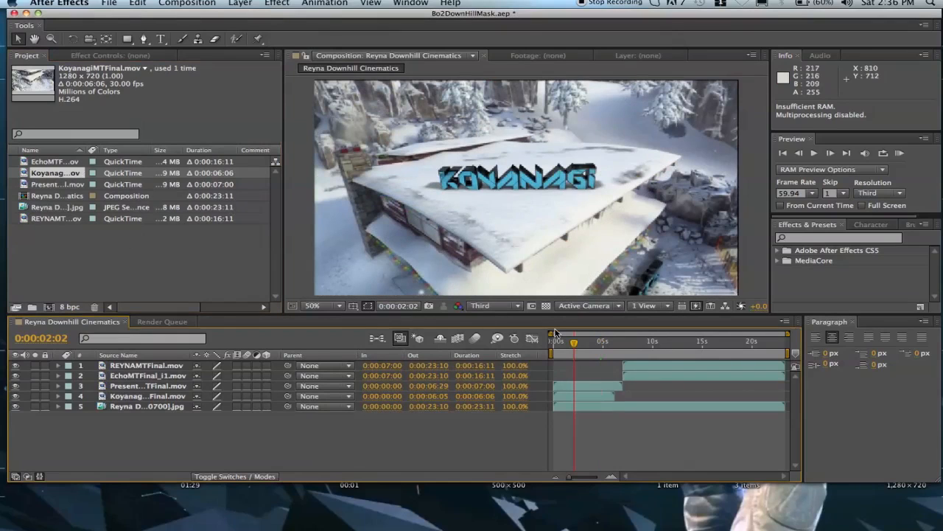
click(566, 342)
drag(574, 344, 559, 344)
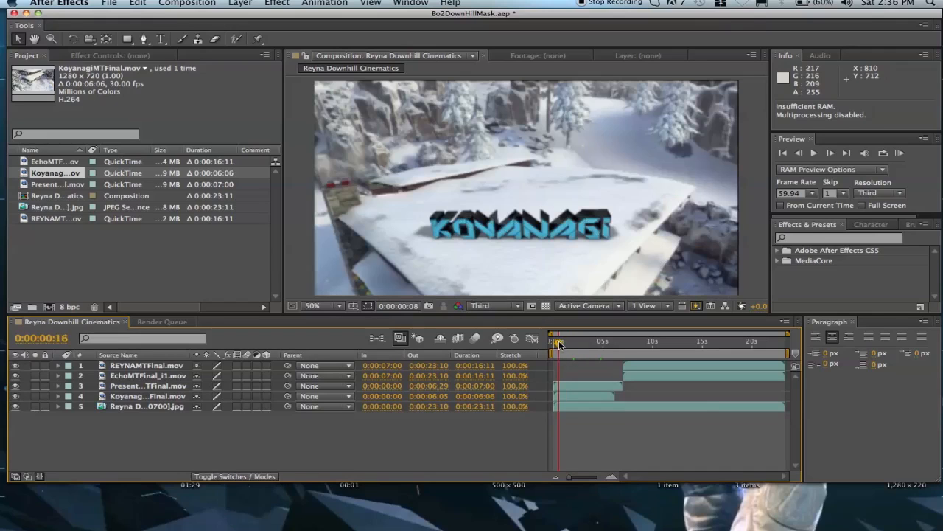
click(572, 396)
click(570, 386)
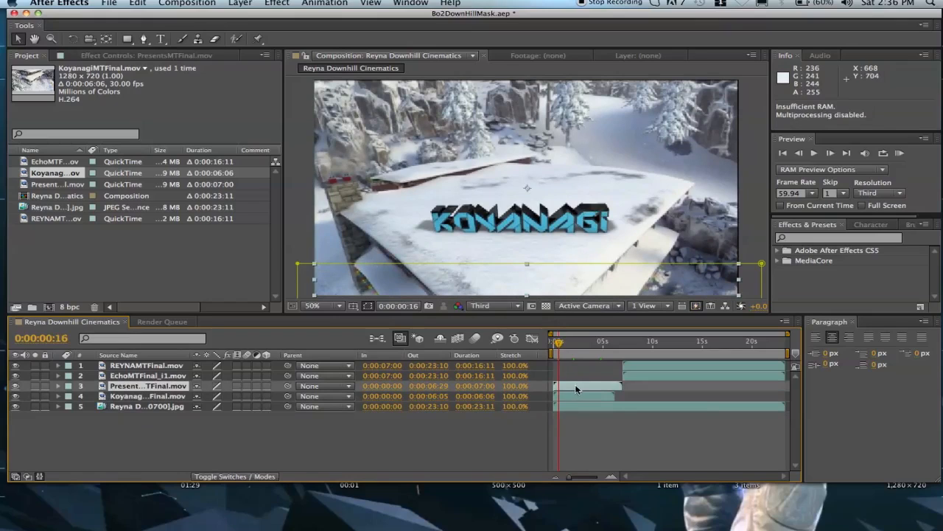
drag(566, 344, 603, 344)
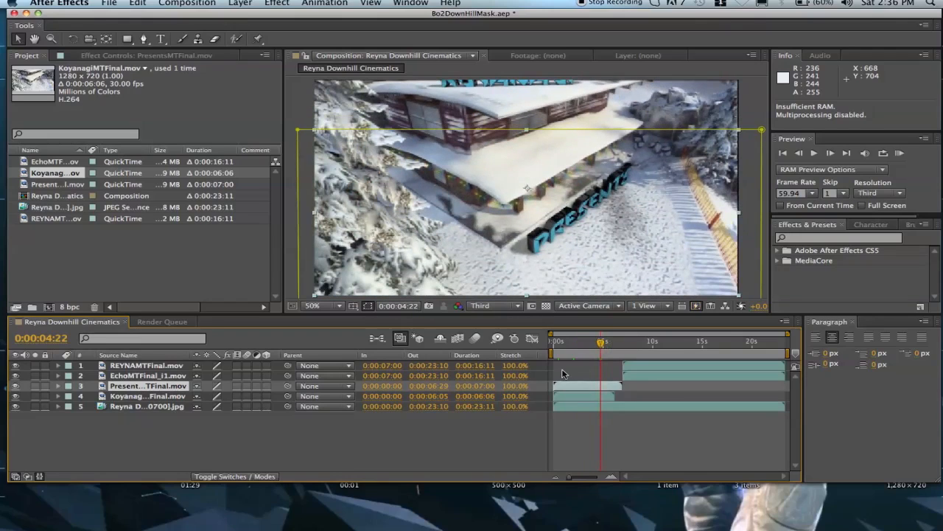
Scrub on to 0:00:09:20 to check the ECHO text and select the EchoMTFinal_i1.mov layer
click(34, 175)
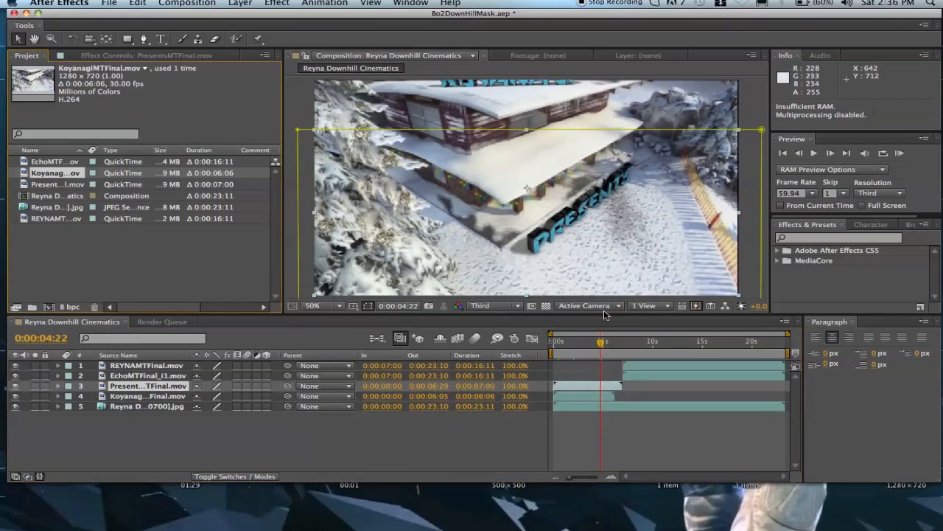
click(650, 345)
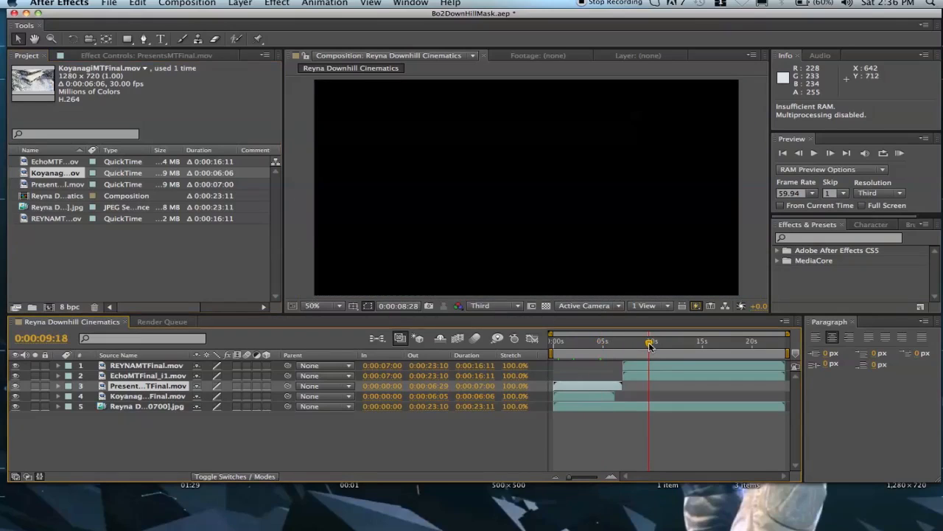
click(617, 344)
click(613, 344)
drag(621, 344, 650, 345)
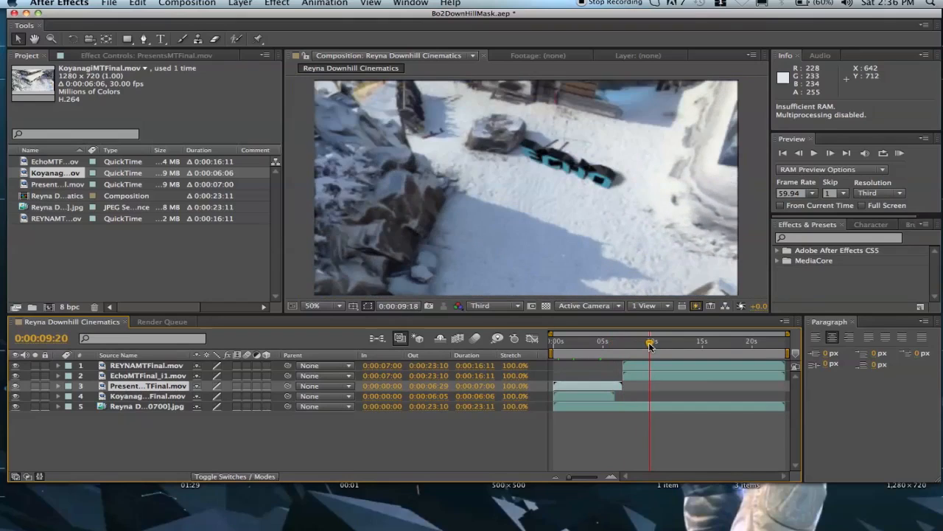
click(646, 374)
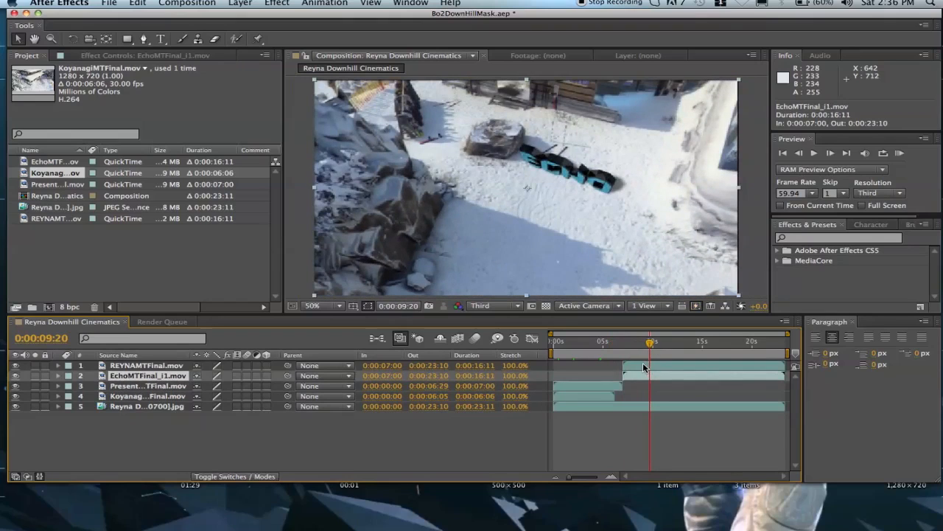
Select the REYNAMTFinal.mov layer, check its text at 0:00:16:03, then deselect it and return to 0:00:00:28
click(644, 365)
click(638, 343)
drag(643, 345, 652, 344)
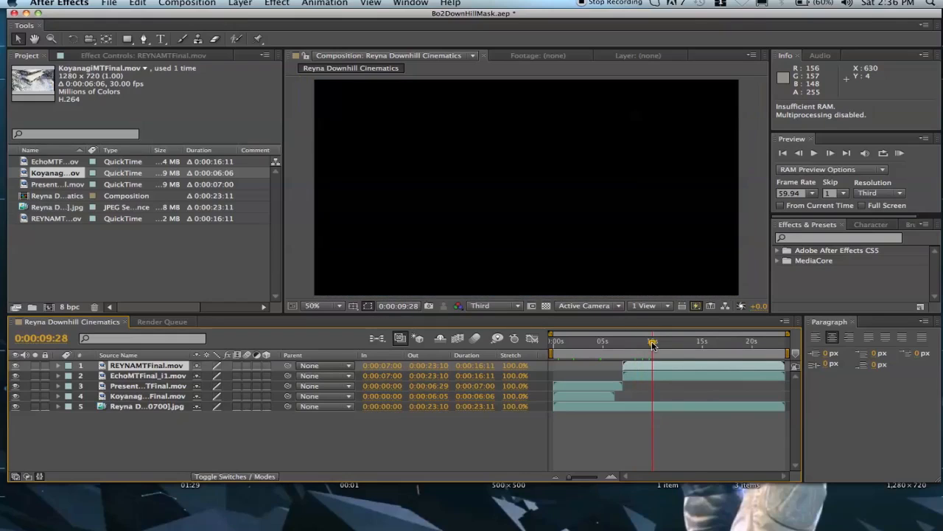
drag(652, 344, 714, 348)
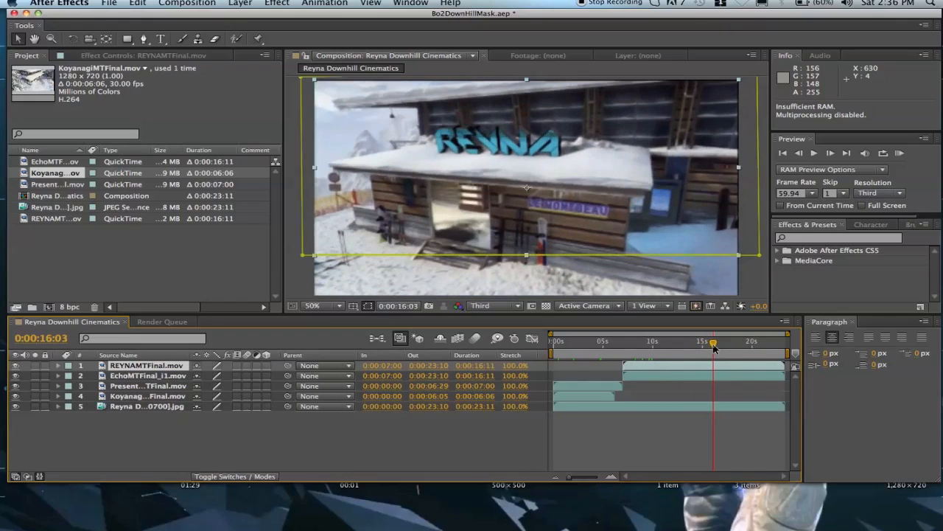
click(602, 427)
click(563, 343)
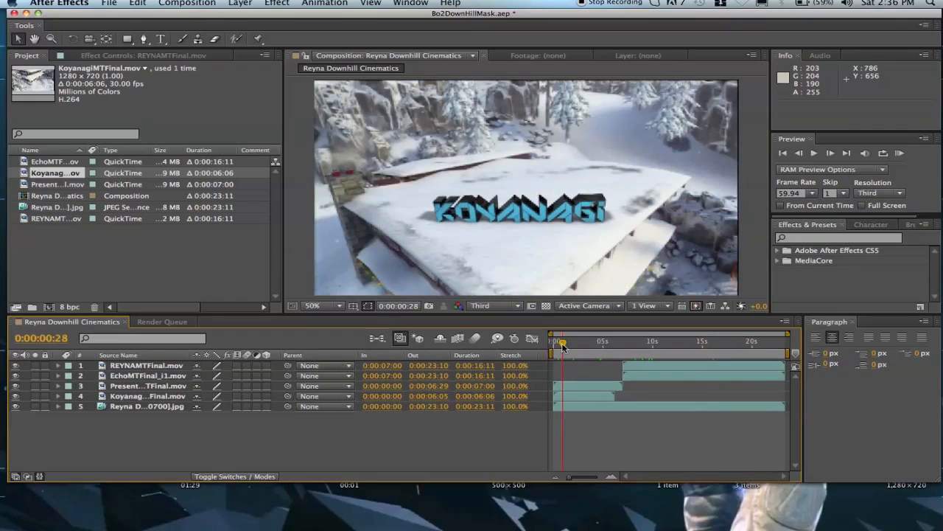
click(57, 174)
click(209, 4)
click(154, 223)
click(46, 196)
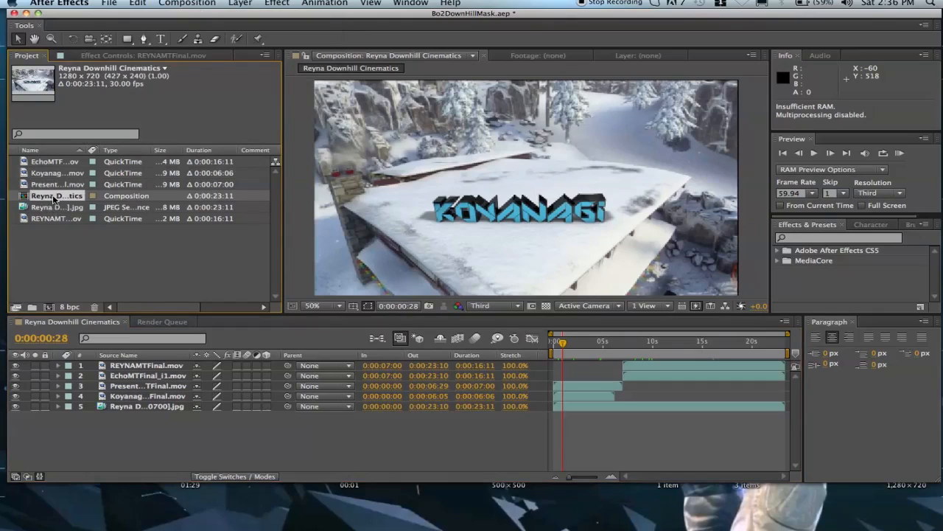
click(53, 209)
click(53, 196)
right_click(49, 200)
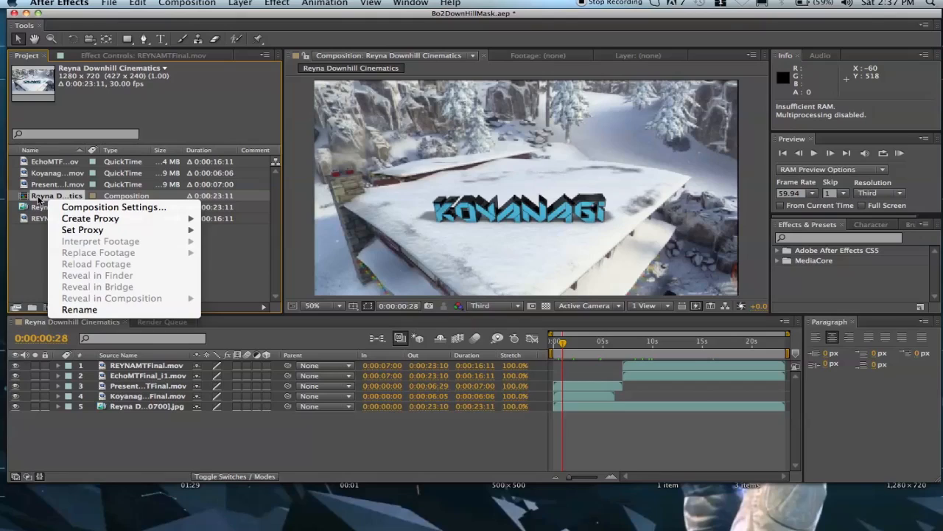
click(41, 208)
Replace the Reyna Downhill Cinematics JPEG footage with the JPEG sequence starting at Reyna Downhill Cinematics_00000.jpg in the Sequence folder
click(41, 208)
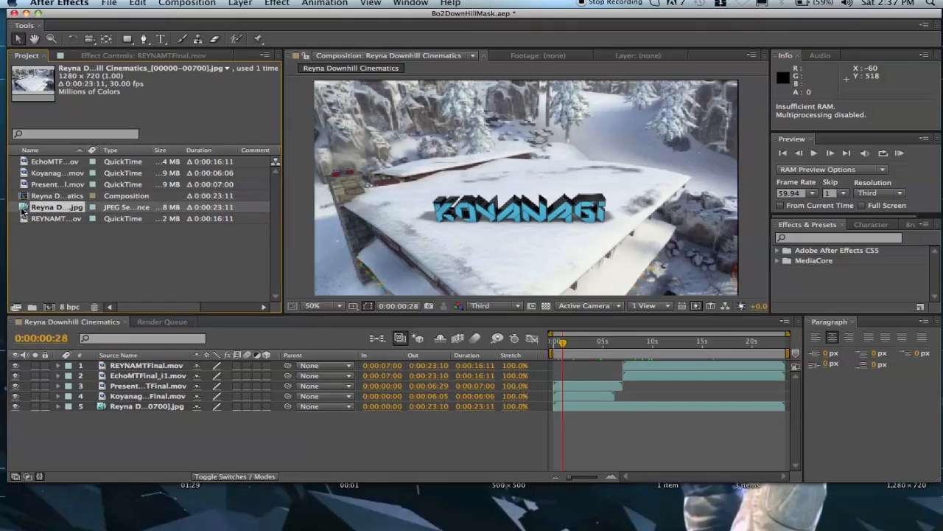
right_click(53, 210)
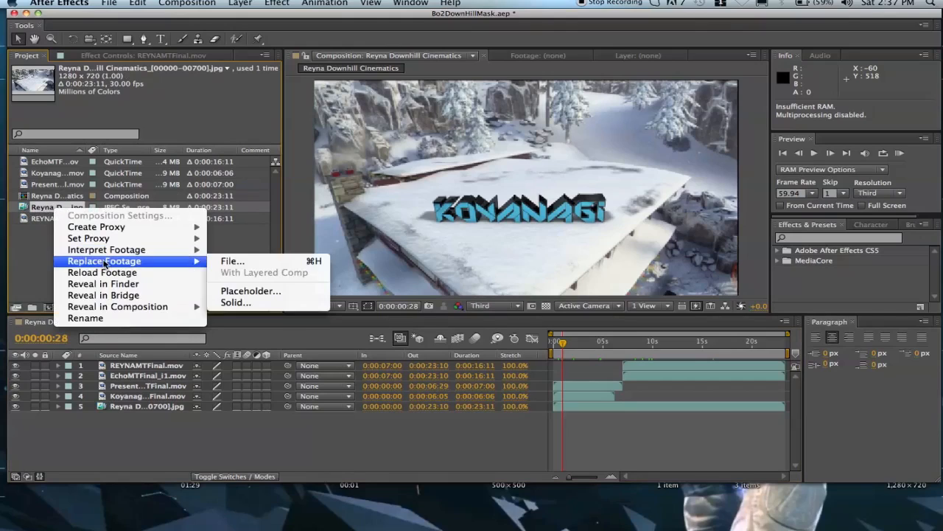
mouse_move(118, 264)
click(232, 261)
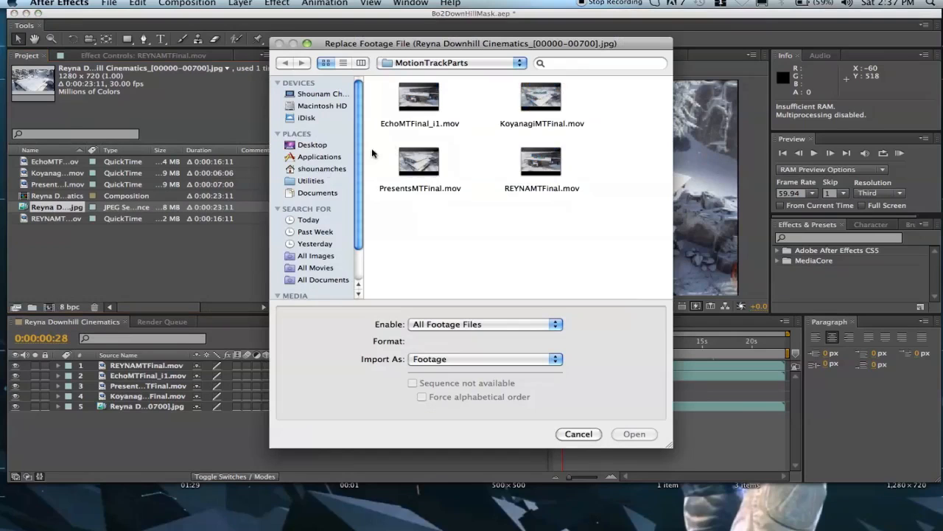
click(311, 144)
scroll(424, 206, down, 5)
scroll(433, 211, down, 15)
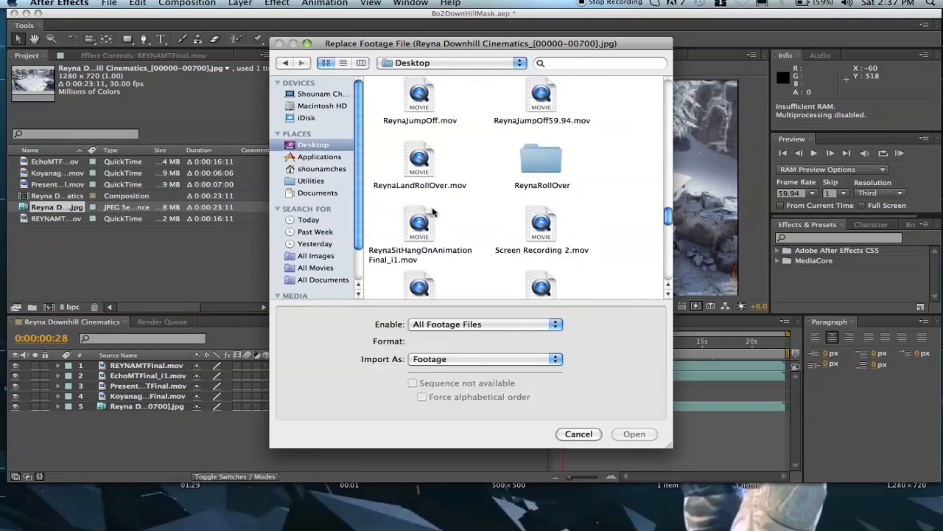
scroll(516, 213, up, 10)
double_click(551, 213)
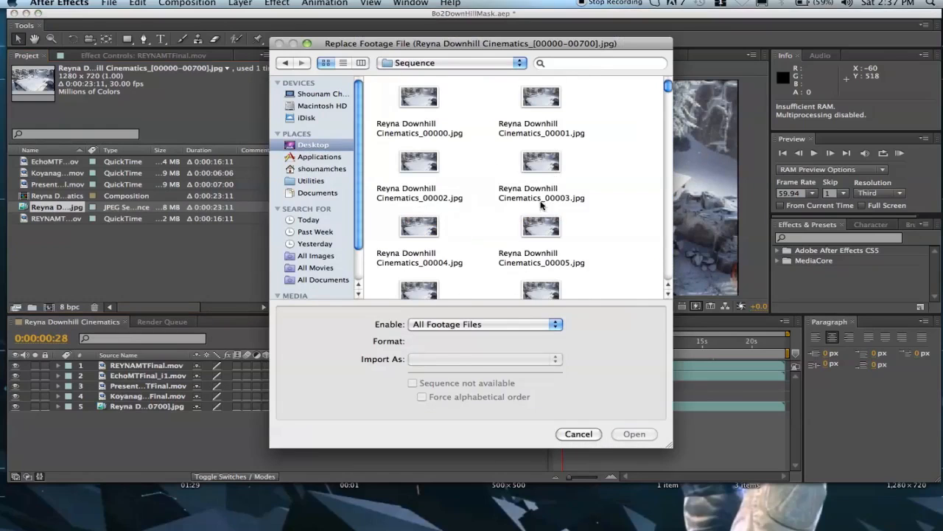
click(418, 103)
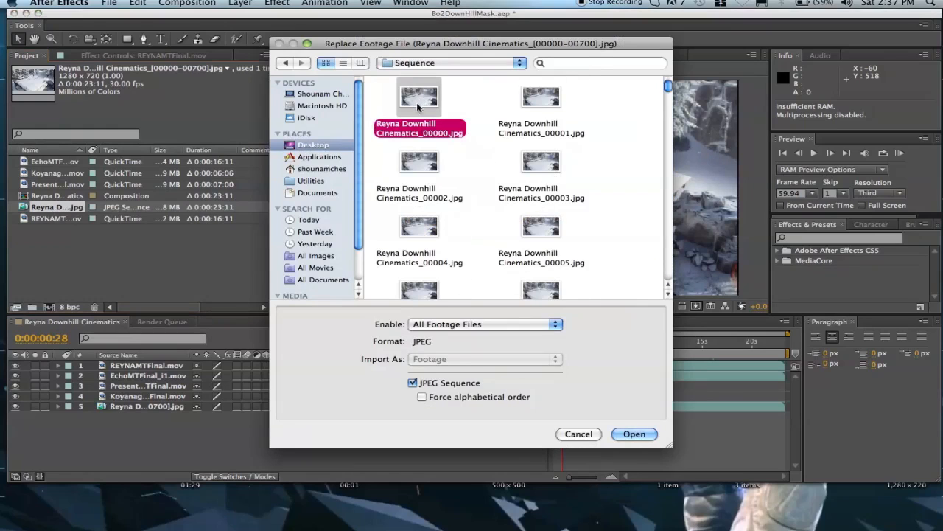
click(636, 433)
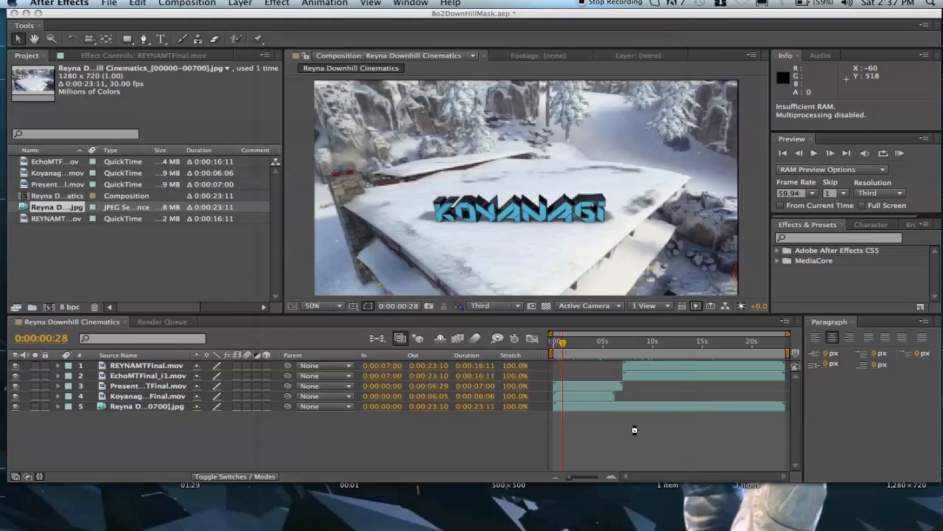
Confirm 30 frames per second in the JPEG sequence's footage interpretation and open the Reyna Downhill Cinematics composition
right_click(45, 210)
mouse_move(97, 247)
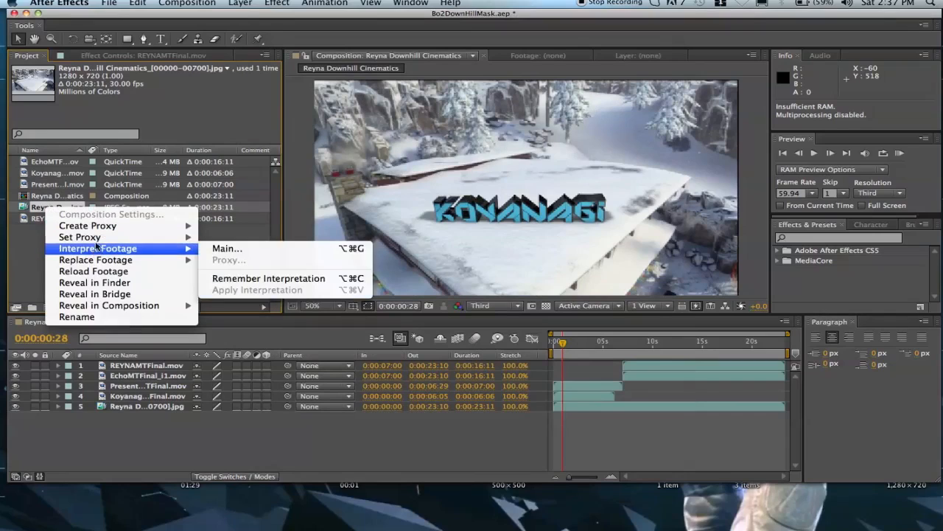
click(227, 248)
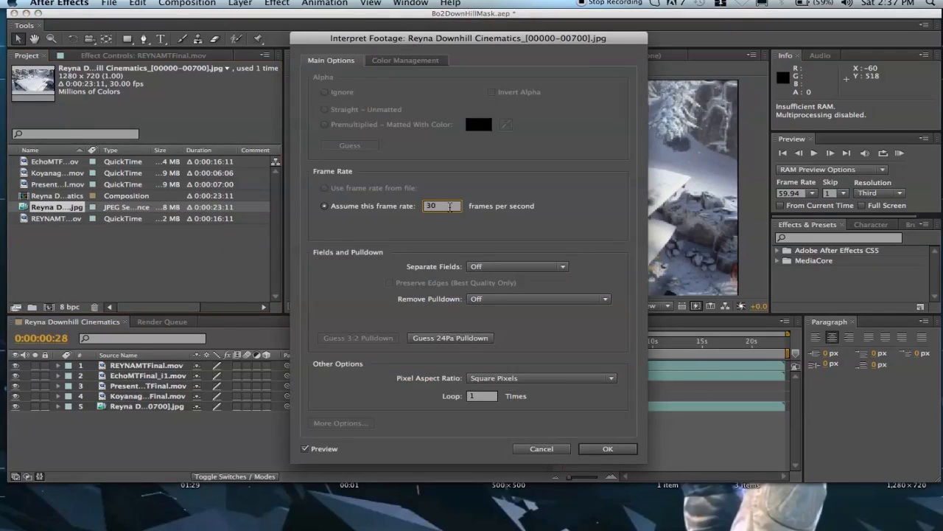
click(604, 449)
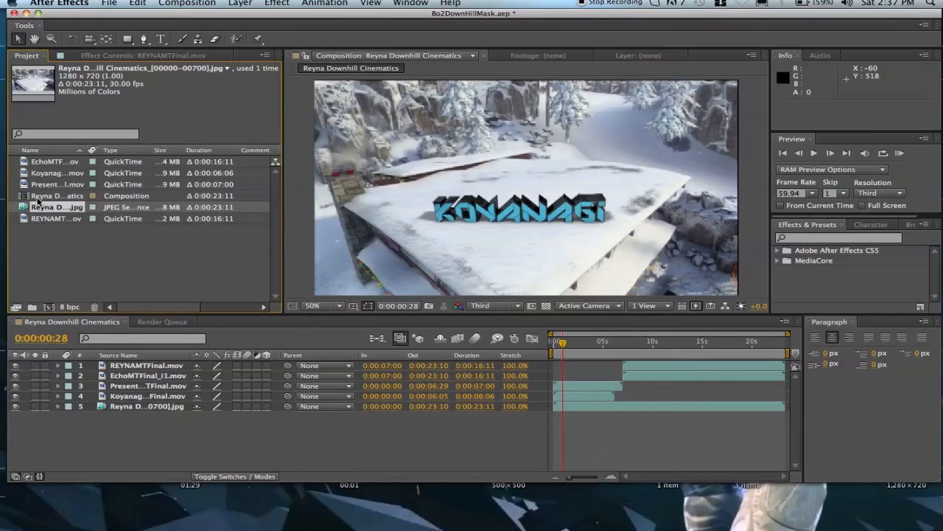
double_click(53, 196)
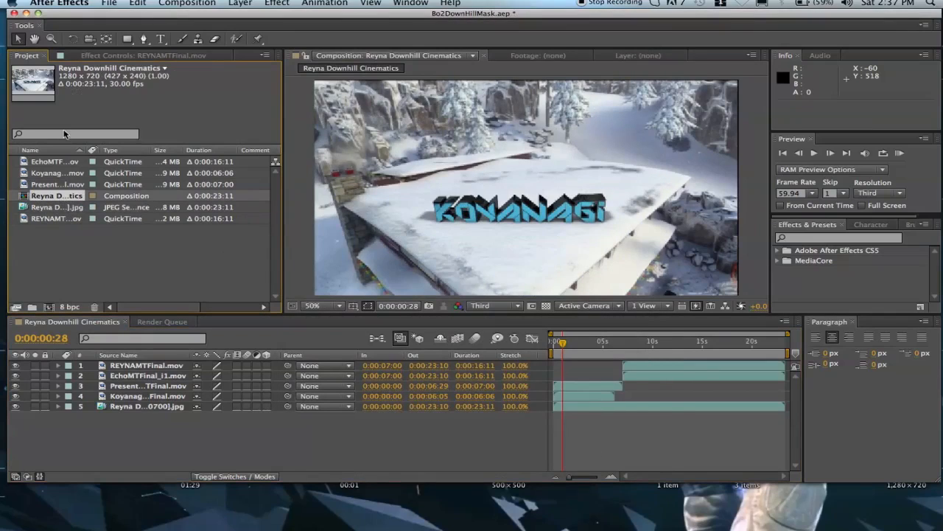
Add the Reyna Downhill Cinematics composition to the render queue in place of the older queued item and check its output location
click(186, 4)
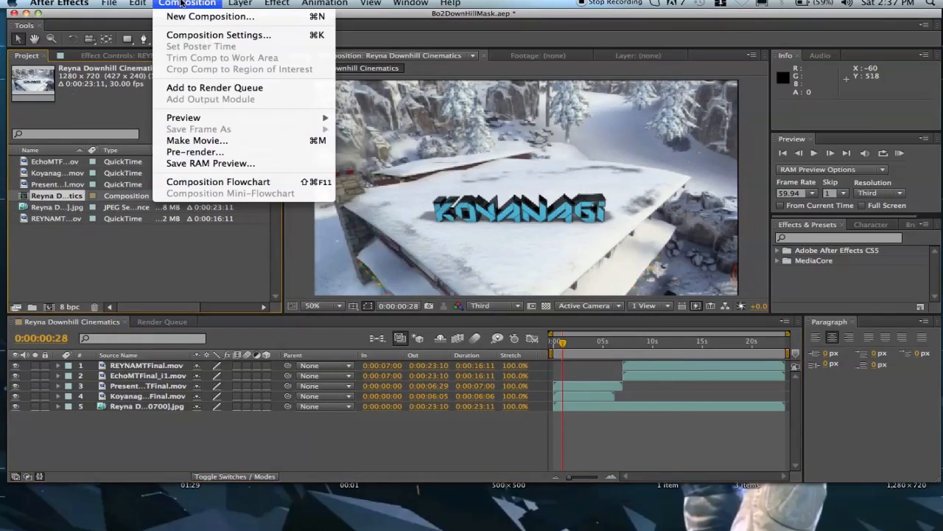
click(205, 95)
click(128, 379)
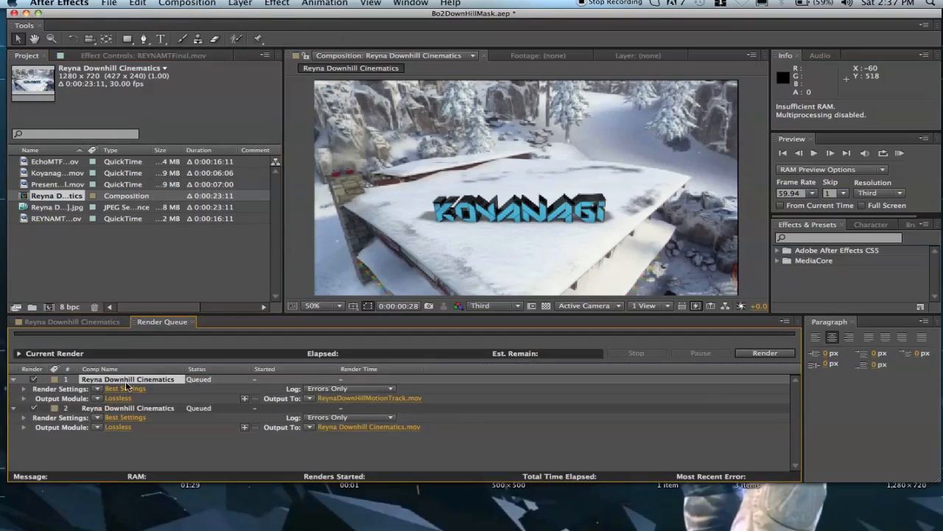
key(Delete)
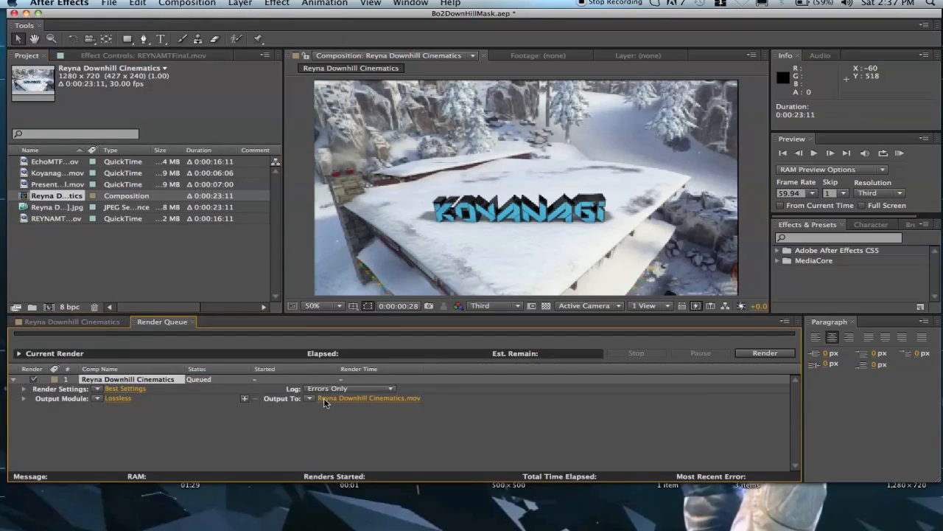
click(336, 398)
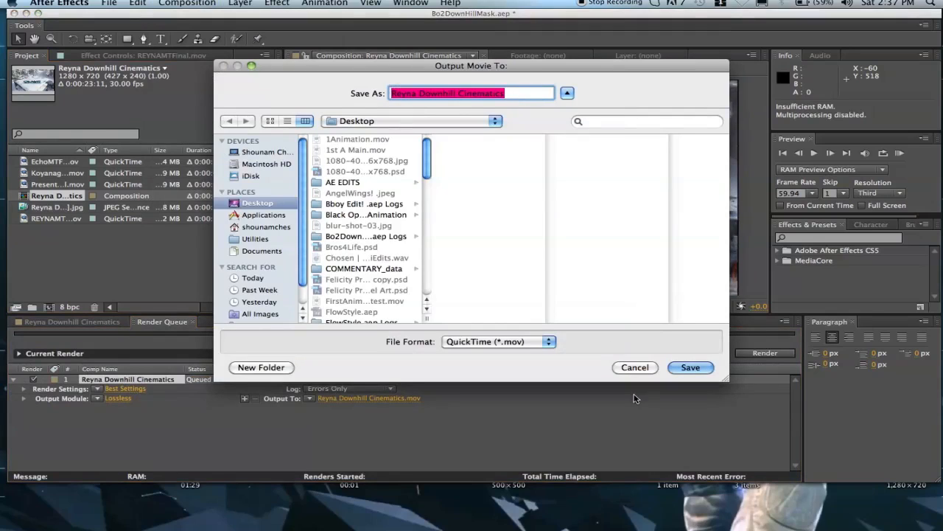
click(636, 367)
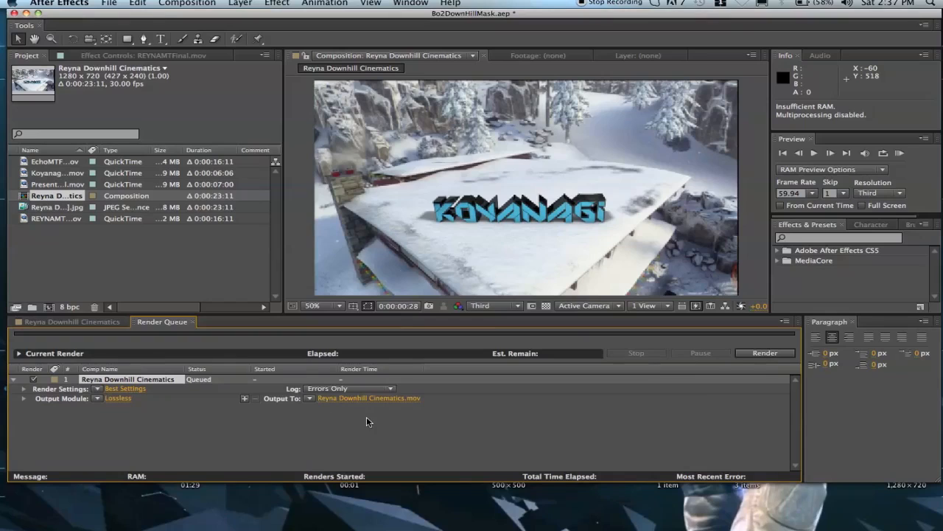
Set the output module to QuickTime format with the H.264 video codec at quality 100
click(113, 399)
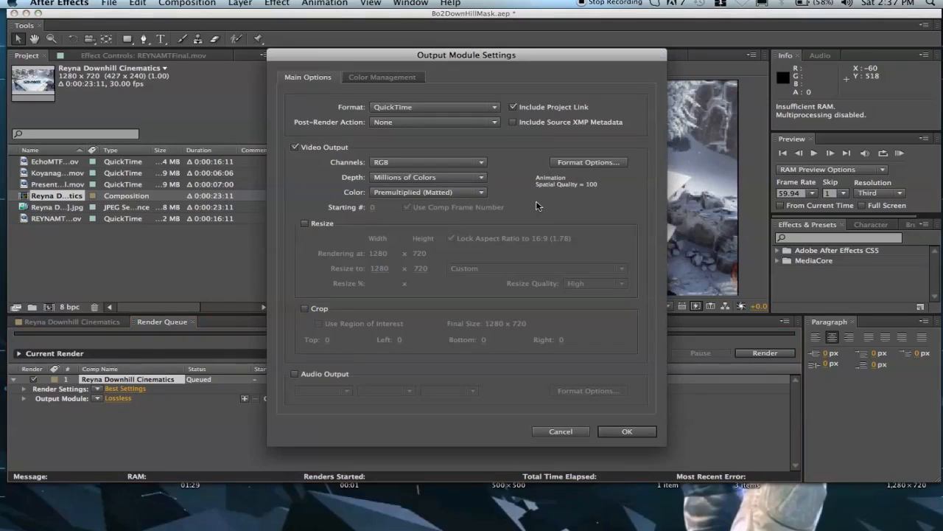
click(434, 113)
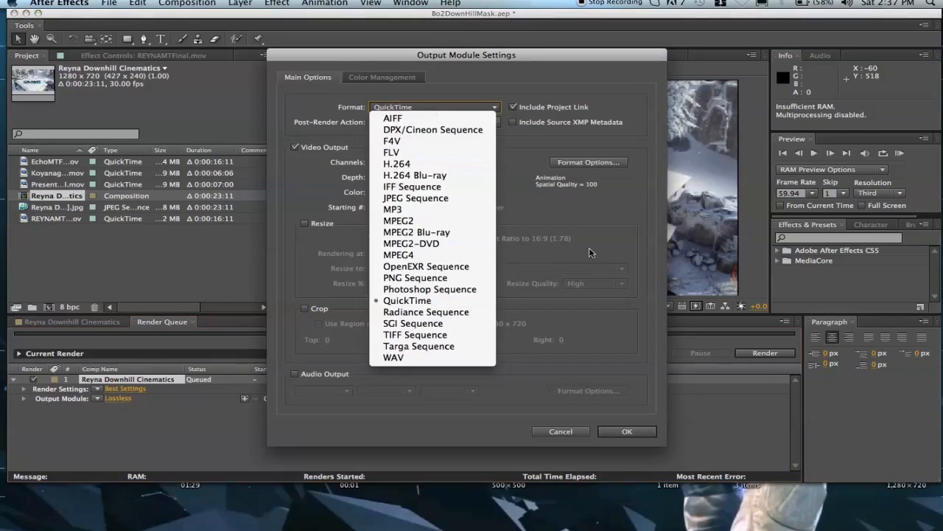
click(542, 236)
click(434, 107)
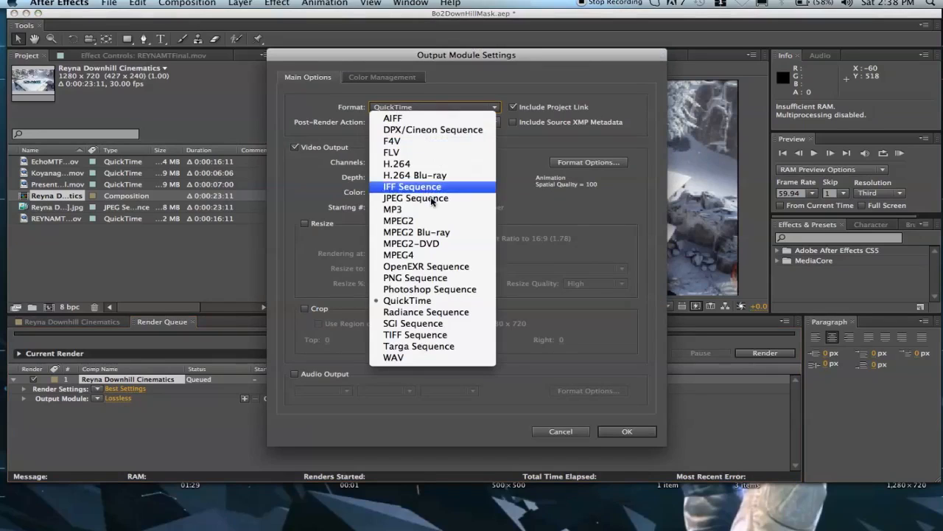
click(424, 302)
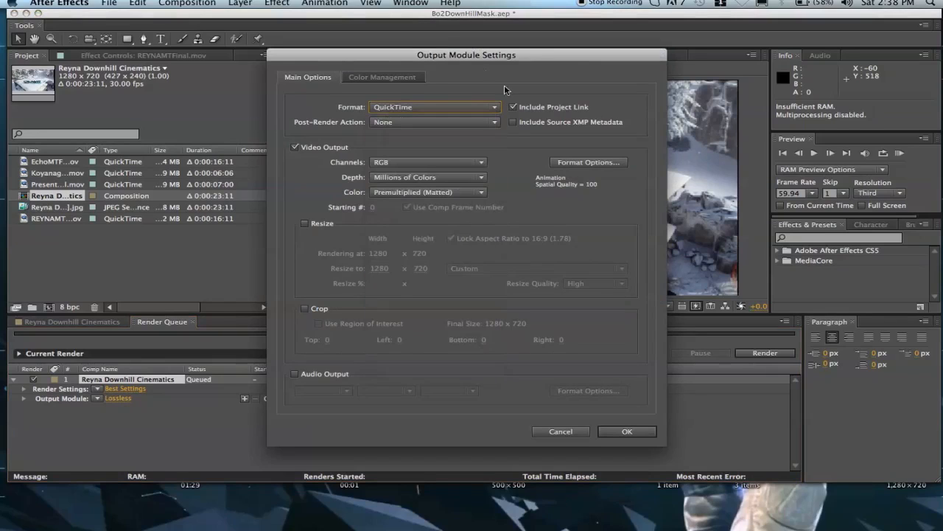
click(566, 163)
click(452, 118)
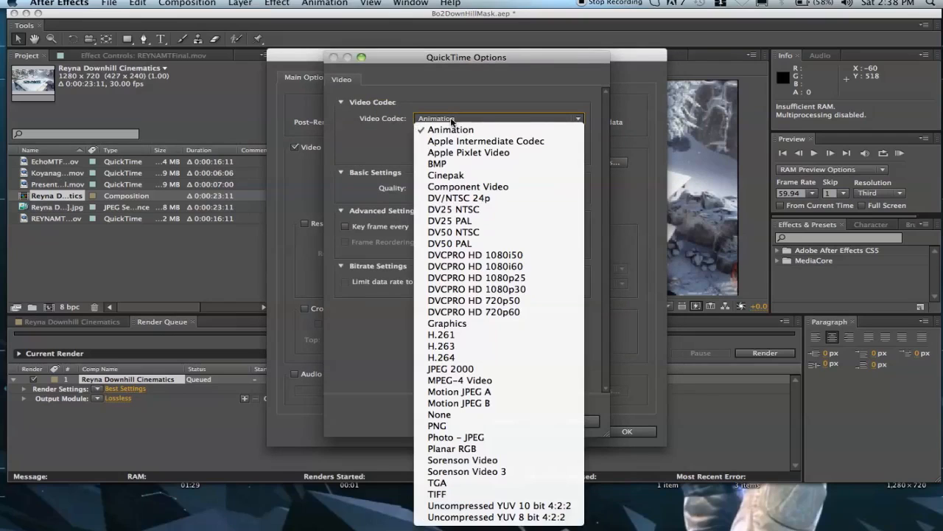
click(478, 358)
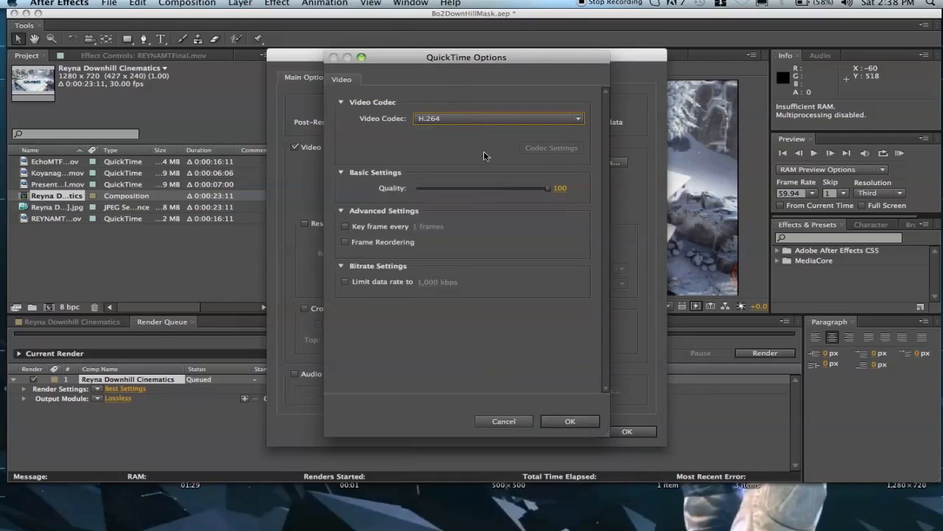
click(571, 421)
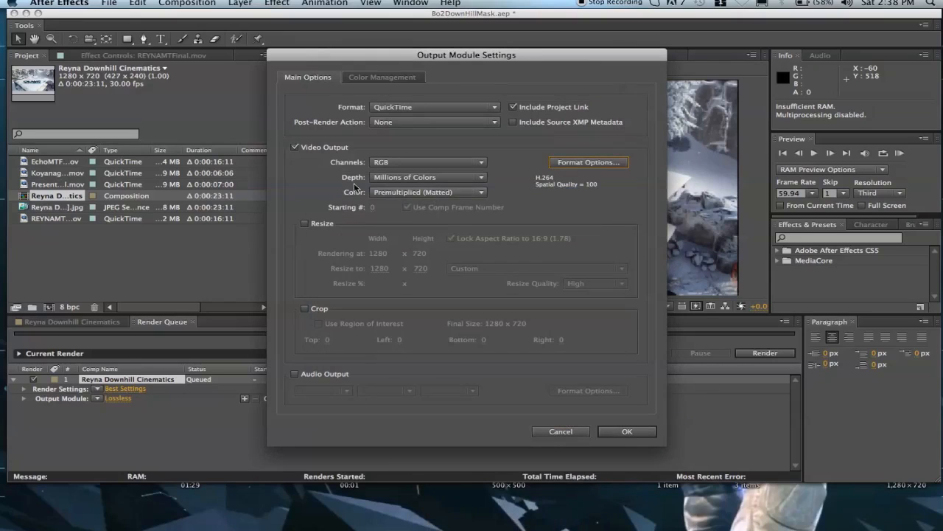
Try the audio output option but leave it off, look at the color management options, and accept the output module settings
click(295, 374)
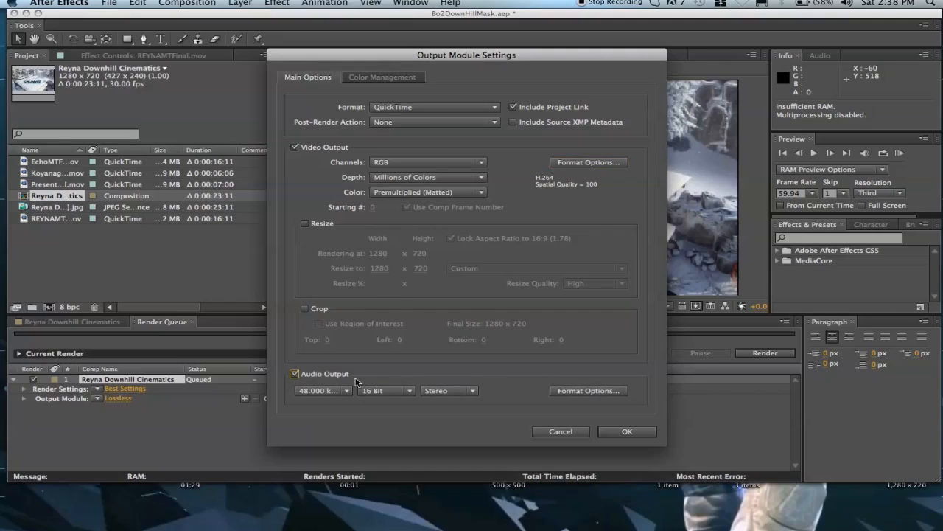
click(294, 374)
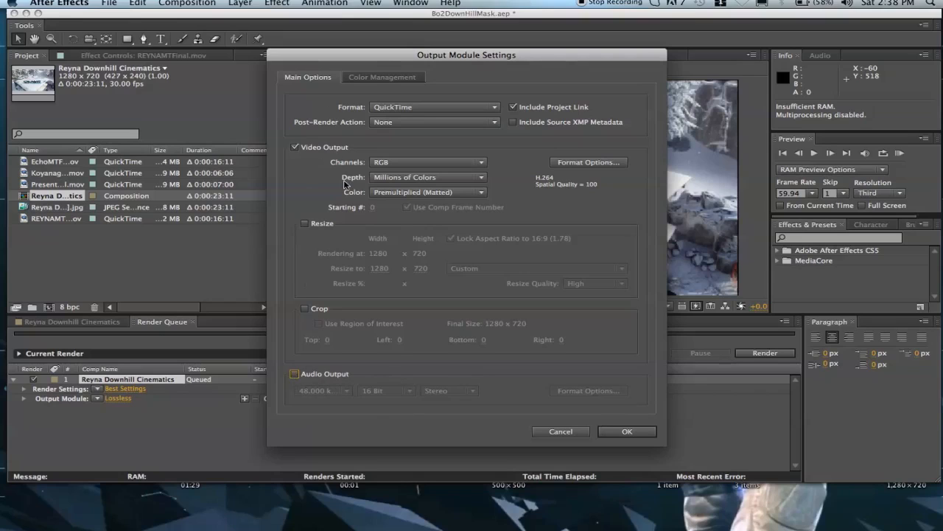
click(375, 77)
click(332, 78)
click(627, 432)
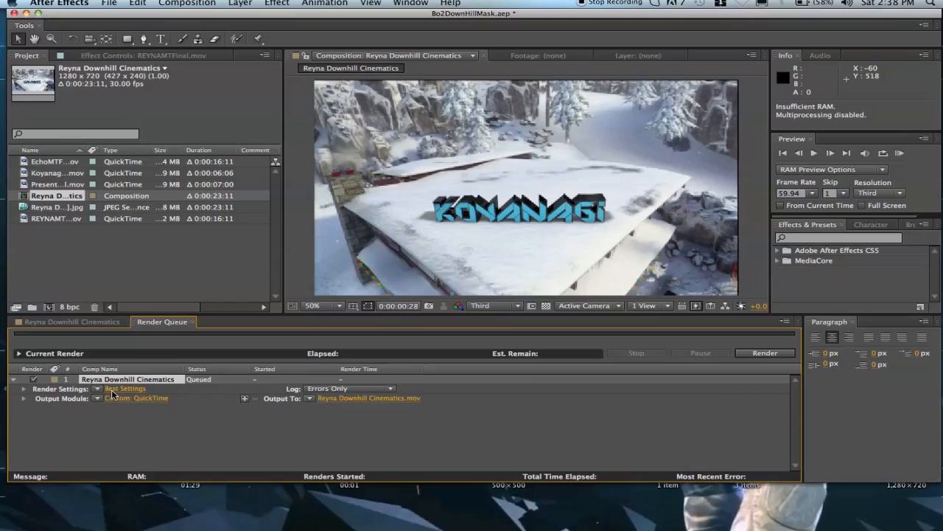
Set the render settings to use a custom frame rate of 30
click(114, 389)
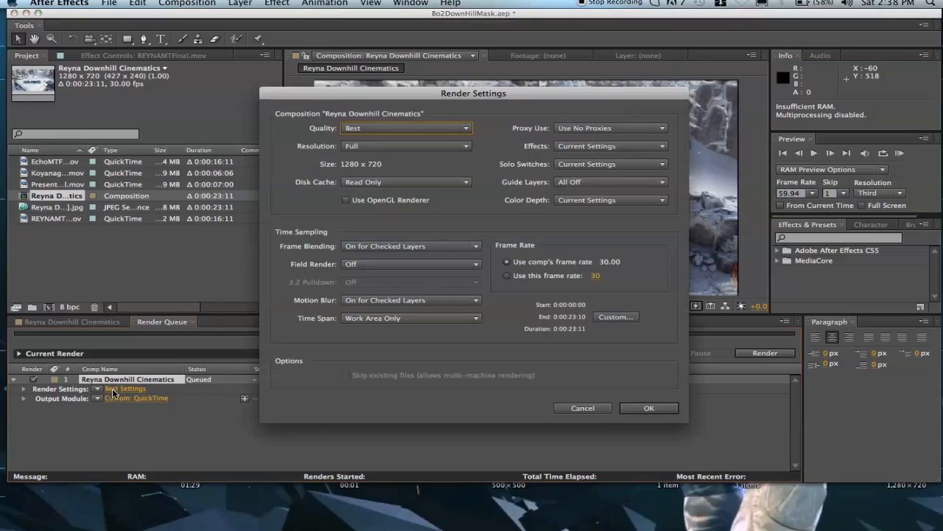
click(596, 276)
double_click(597, 274)
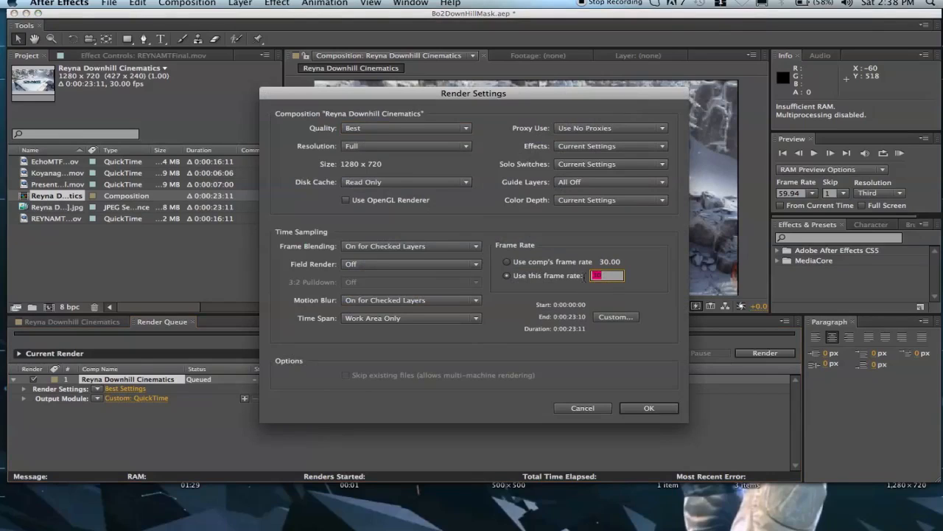
key(BackSpace)
text(30)
click(654, 309)
Look through the render resolution choices, keep Full, and accept the render settings
click(390, 145)
click(488, 171)
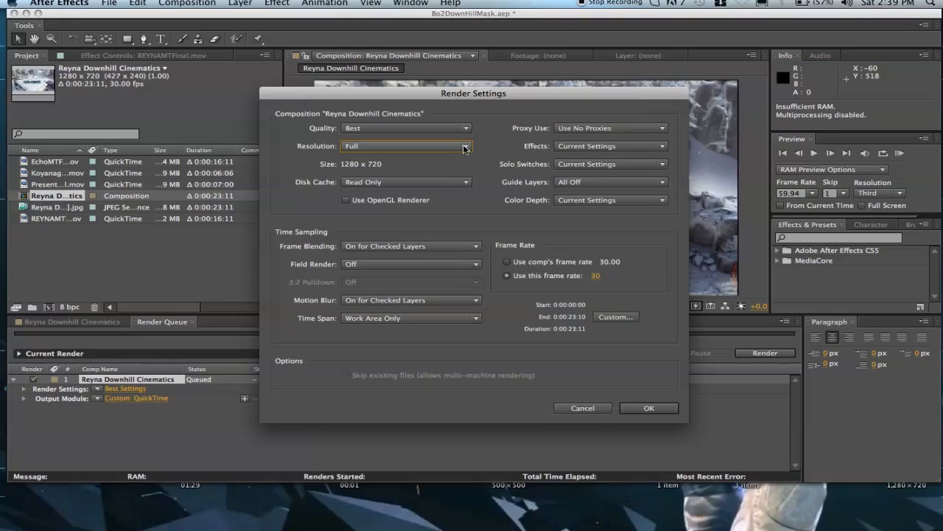
click(465, 150)
click(503, 180)
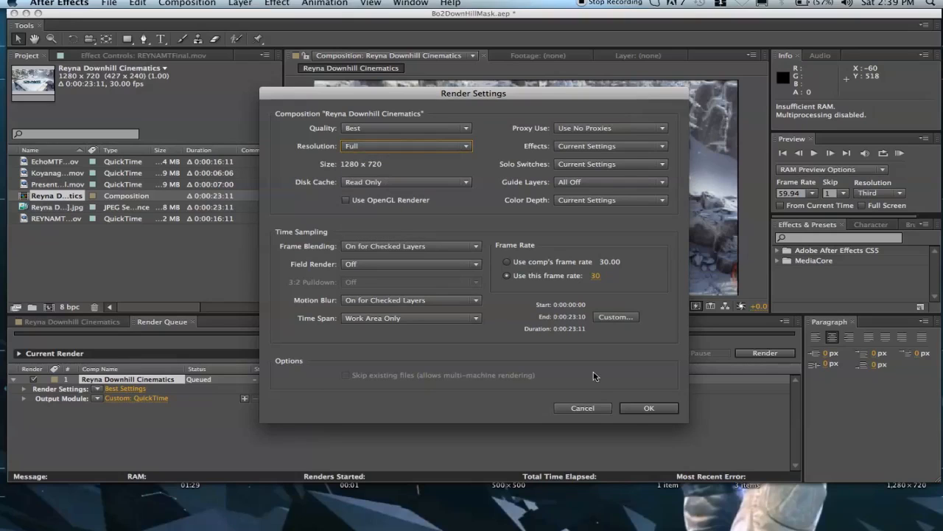
click(649, 409)
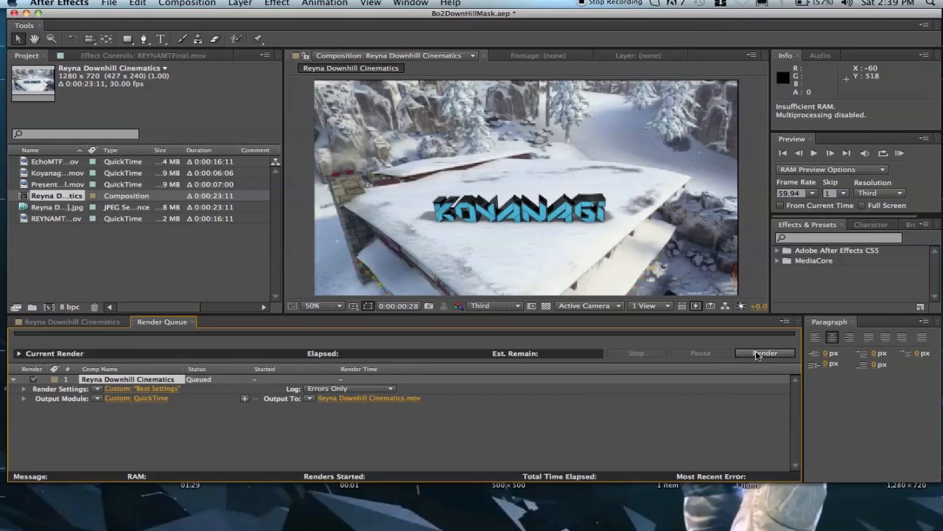
Check the queued movie's output destination and quit After Effects without saving the changes to Bo2DownHillMask.aep
click(409, 398)
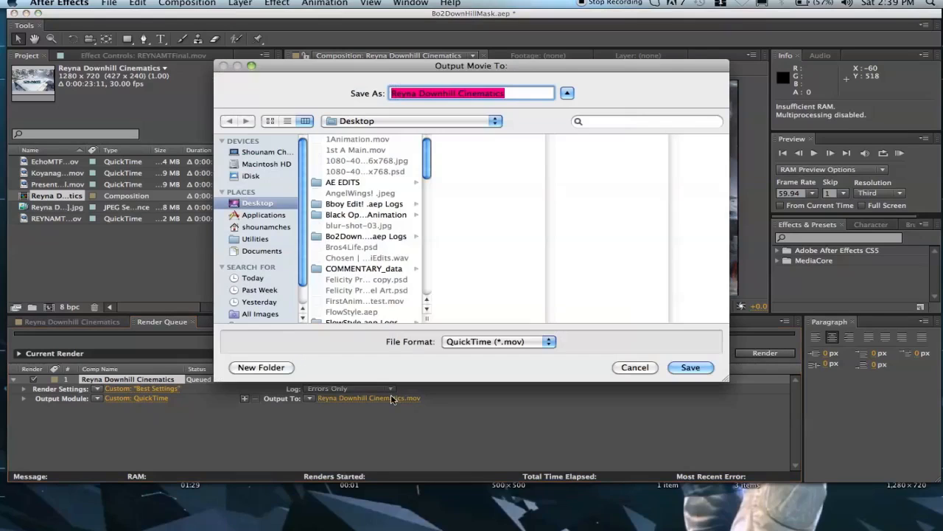
click(647, 367)
click(79, 4)
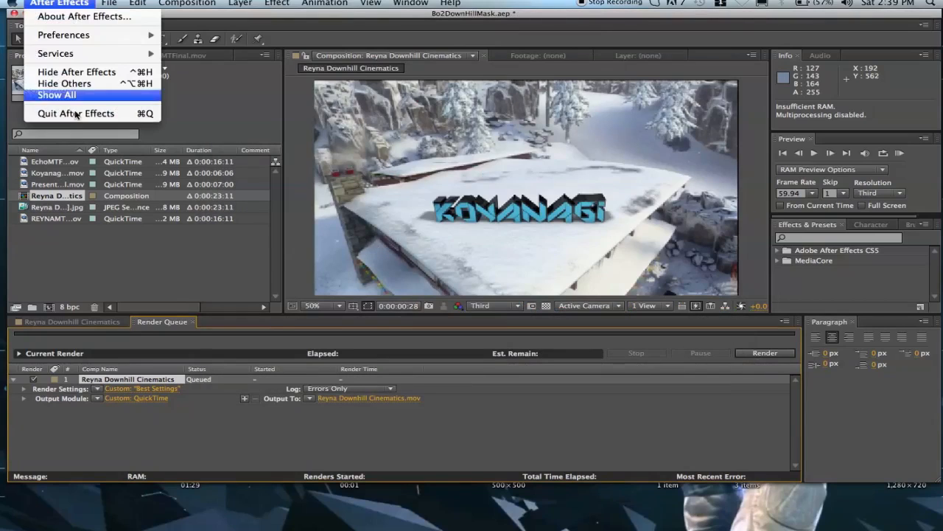
click(75, 114)
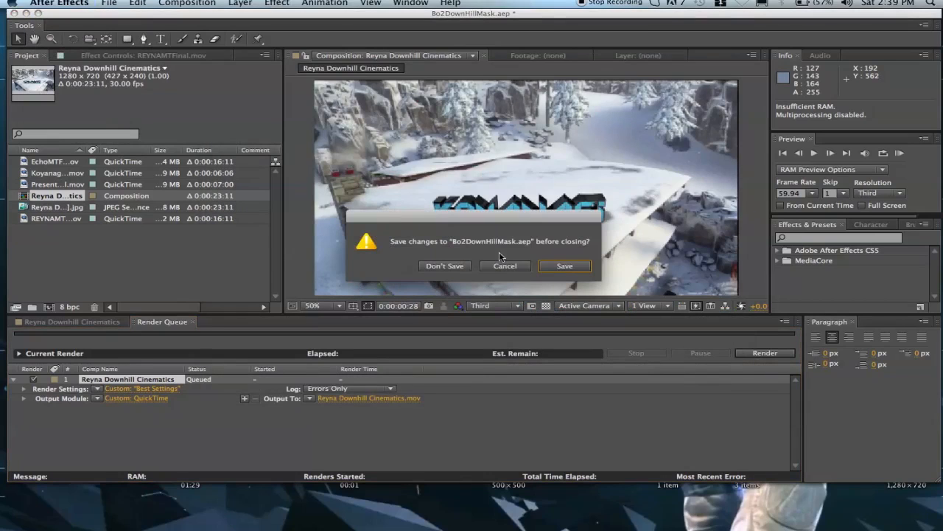
click(447, 267)
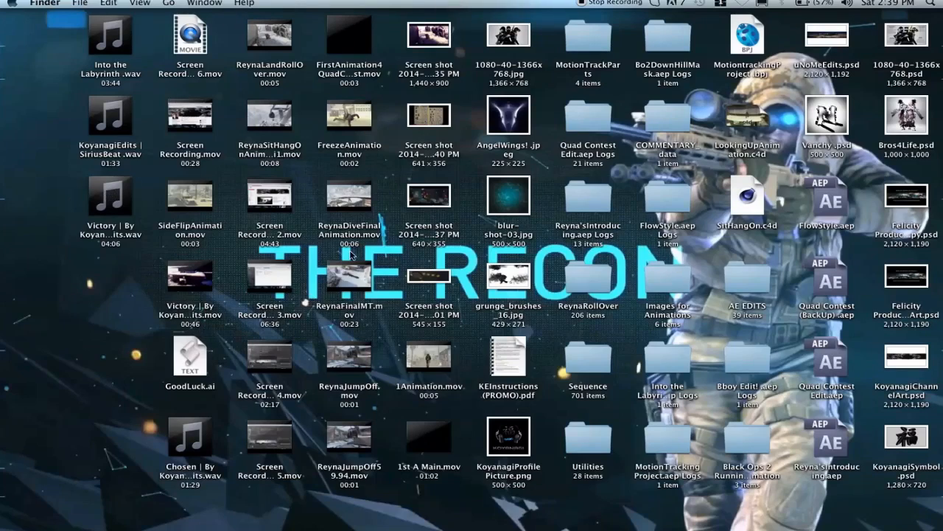
Play the finished ReynaFinalMT.mov from the desktop in QuickTime Player and close it after viewing
double_click(349, 277)
key(space)
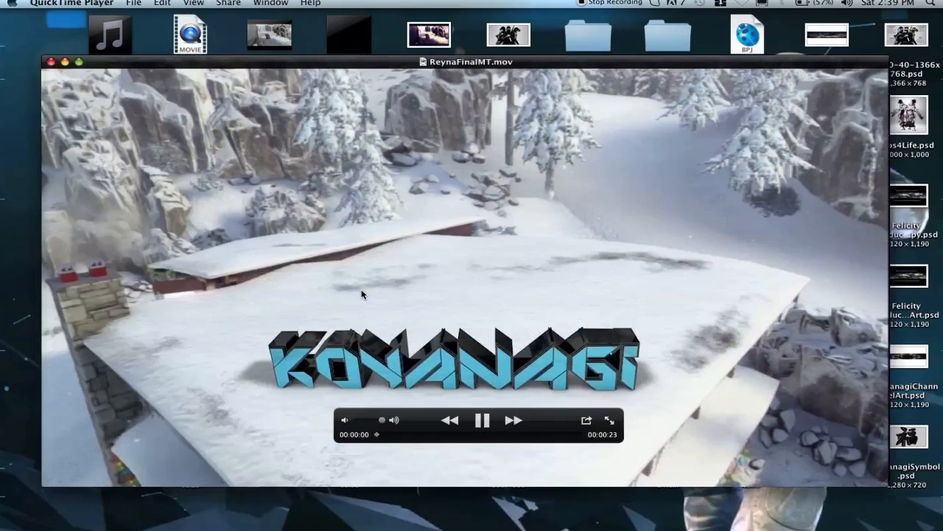
key(super+Tab)
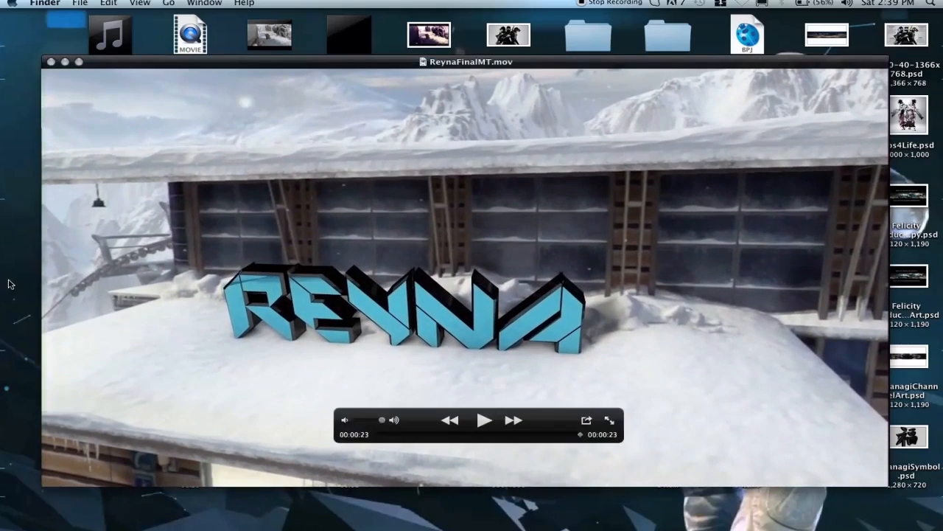
click(51, 62)
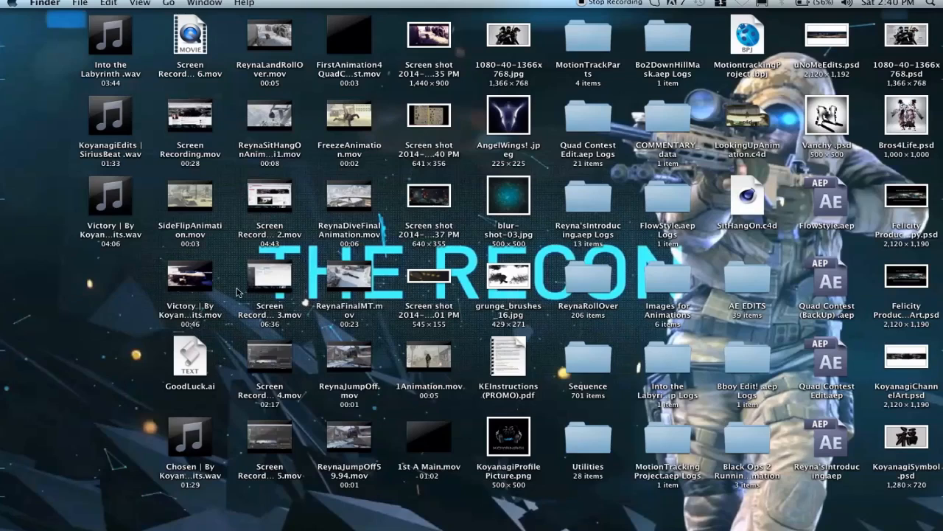
Switch to Chrome and dismiss the network notice on the MediaFire page
click(259, 288)
click(62, 325)
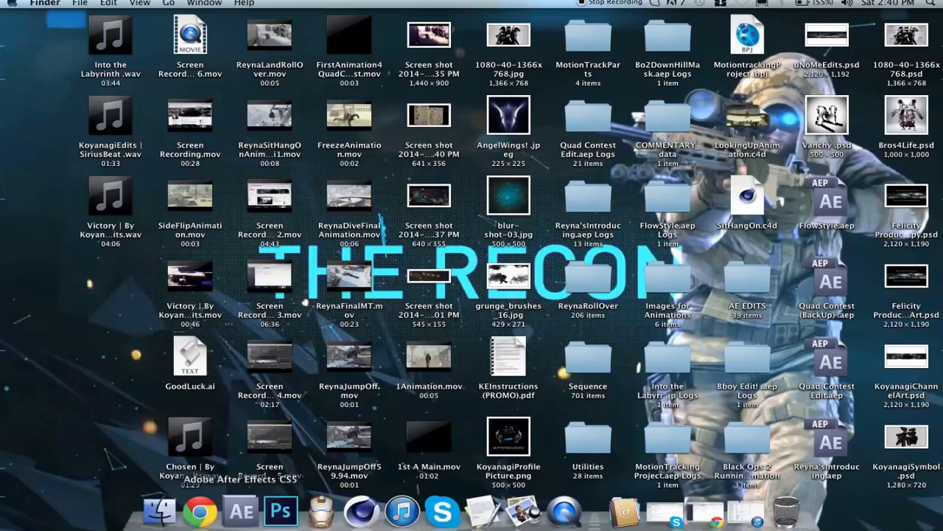
click(202, 509)
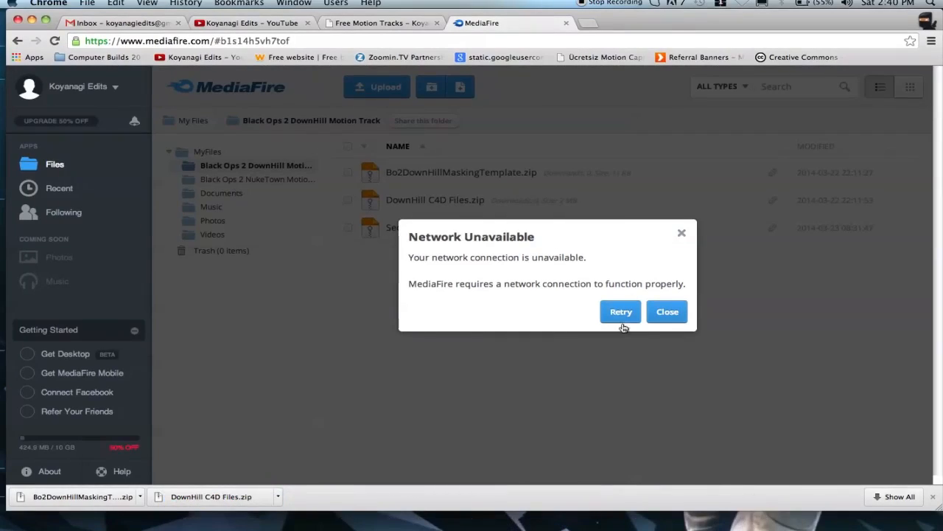
click(681, 234)
Turn AirPort on to restore the network connection and check its status
click(738, 3)
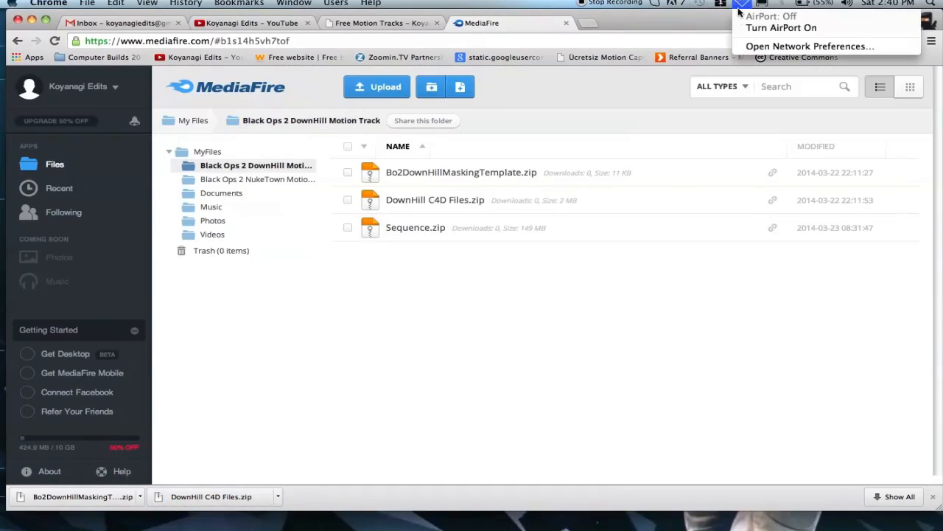
click(748, 25)
click(730, 4)
click(739, 5)
click(740, 4)
click(678, 22)
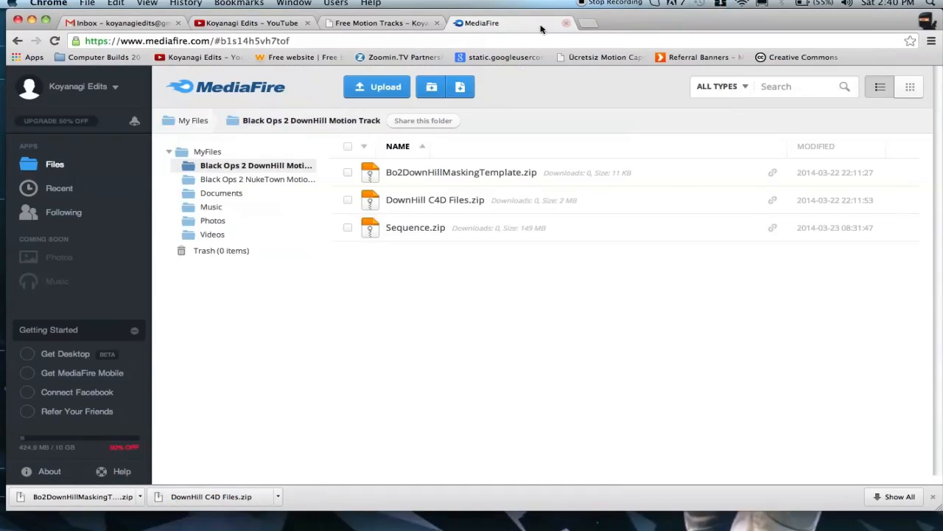
View the Free Motion Tracks page and the YouTube channel, and open the linked Twitter profile briefly before closing it
click(381, 25)
scroll(393, 138, up, 3)
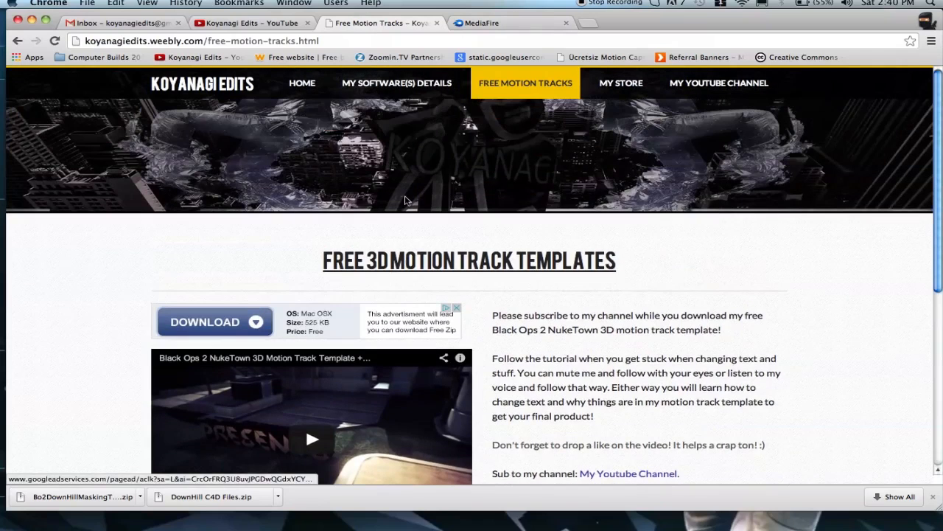
click(252, 23)
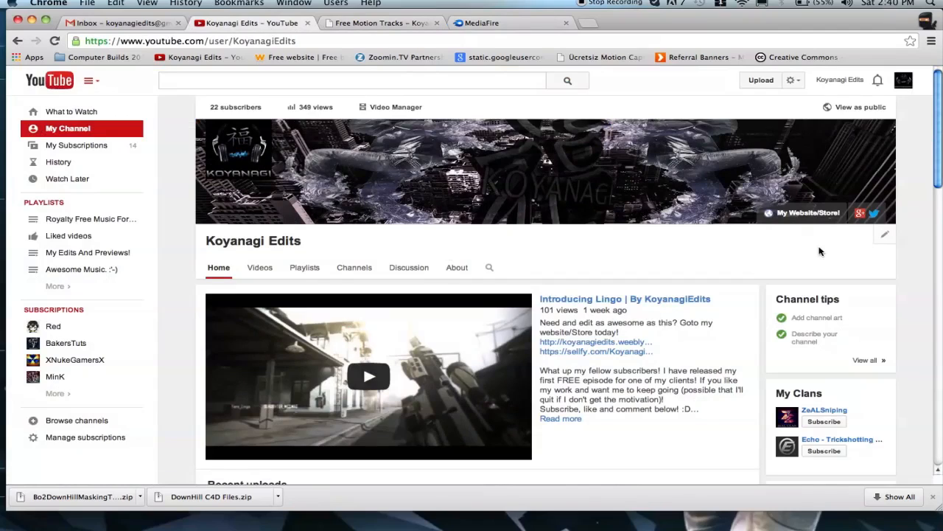
click(873, 213)
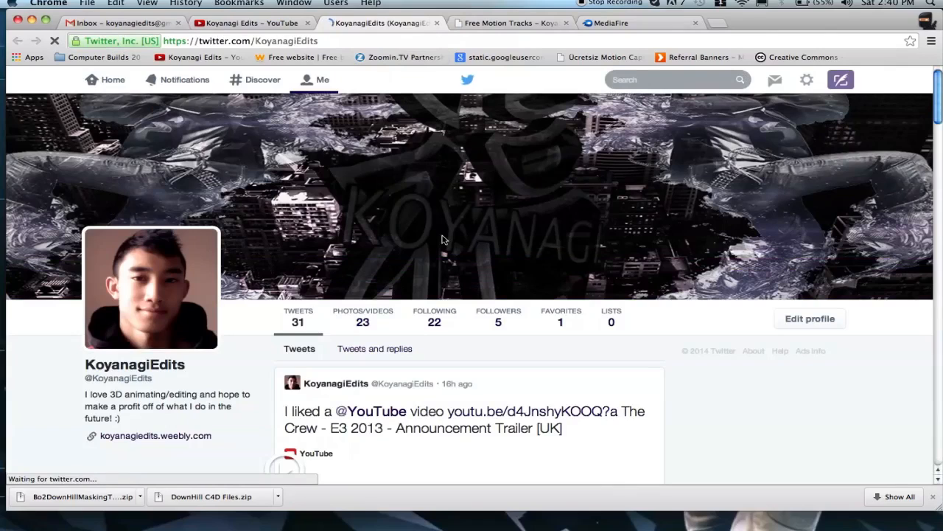
click(438, 24)
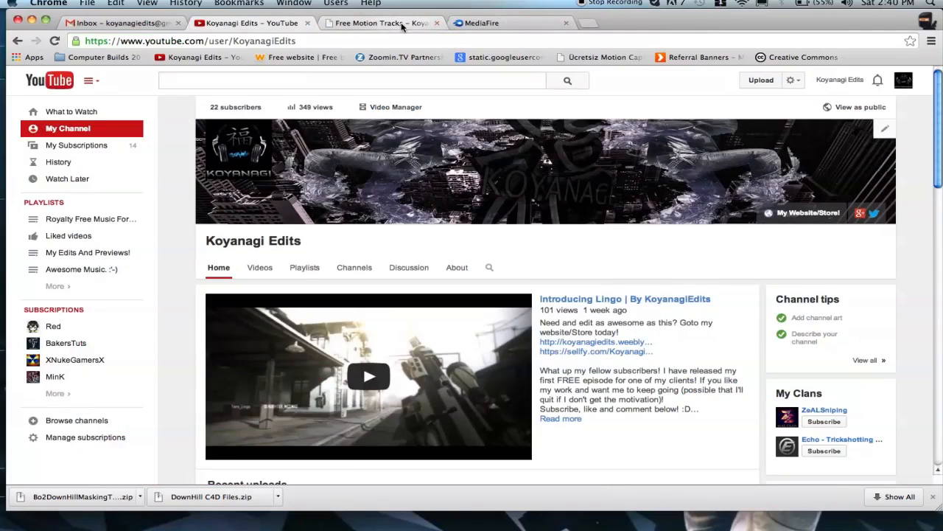
Look through the YouTube channel's recent uploads, edits, C4D models and motion track template sections
scroll(413, 240, down, 5)
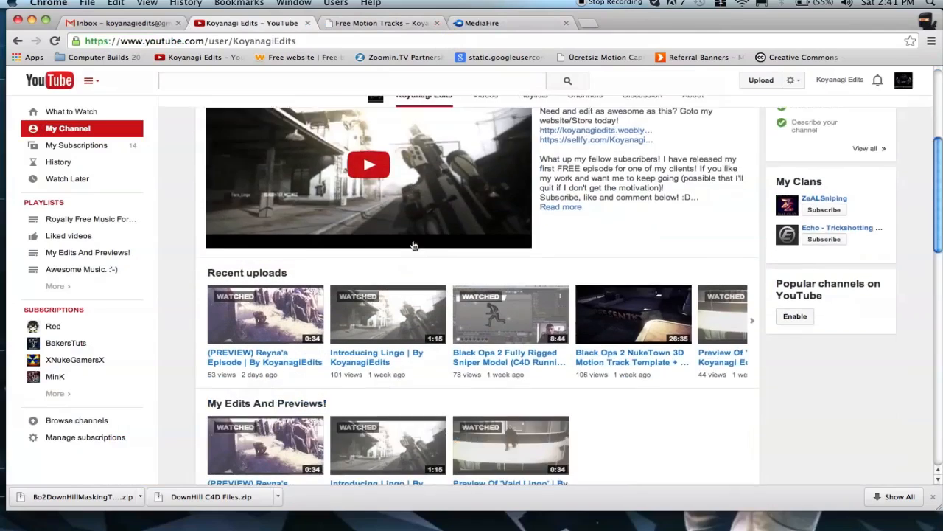
scroll(185, 283, down, 8)
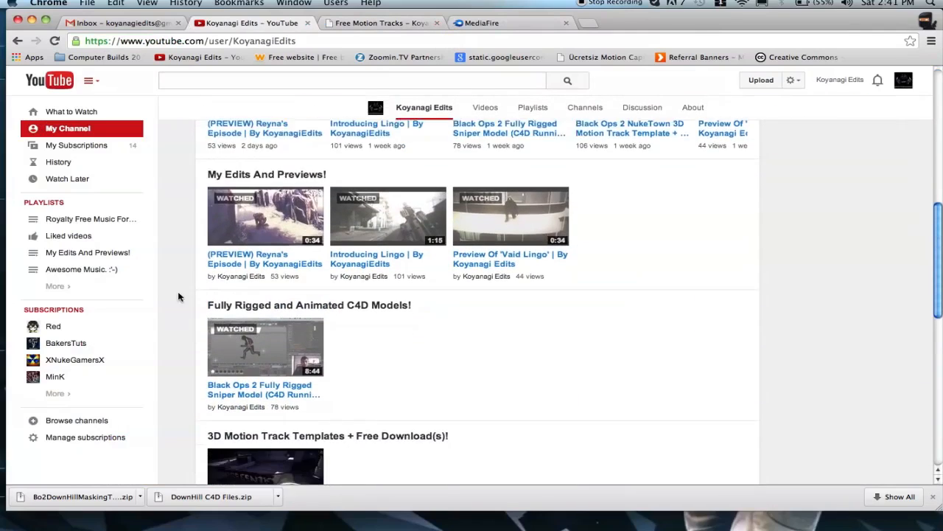
scroll(177, 296, down, 7)
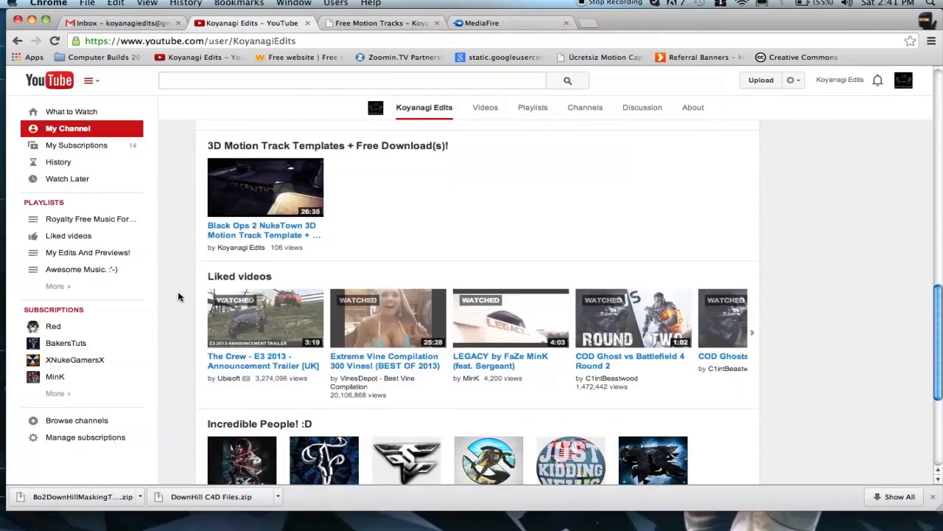
scroll(177, 296, up, 10)
scroll(179, 295, up, 10)
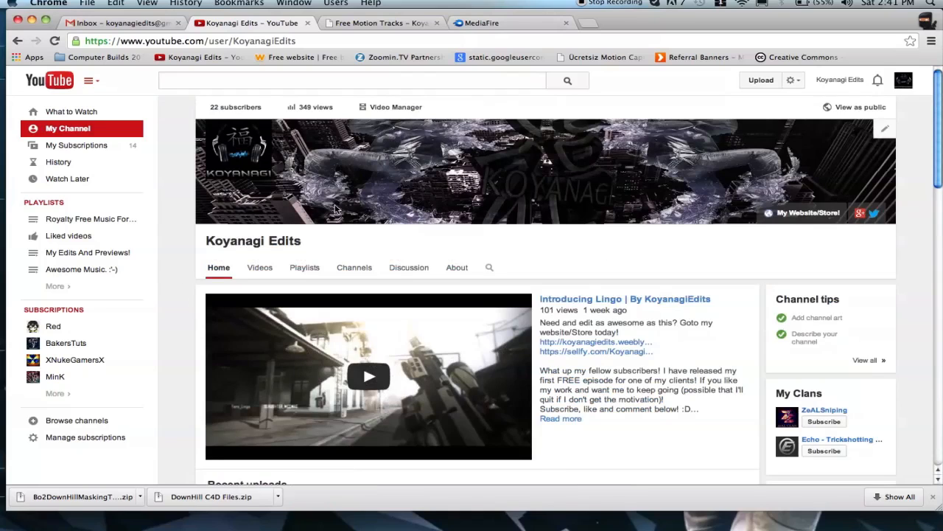